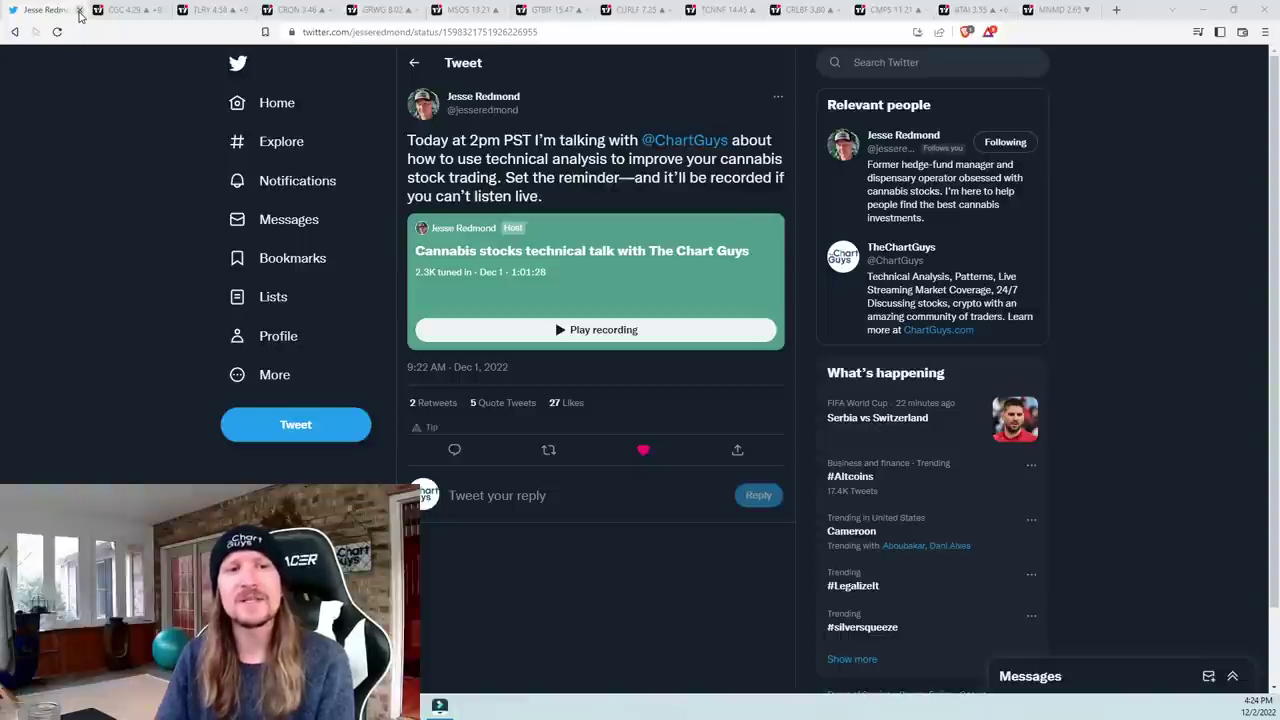
- Close the tweet page and examine Canopy Growth's weekly chart from the 2021 peak through the latest candles
click(79, 10)
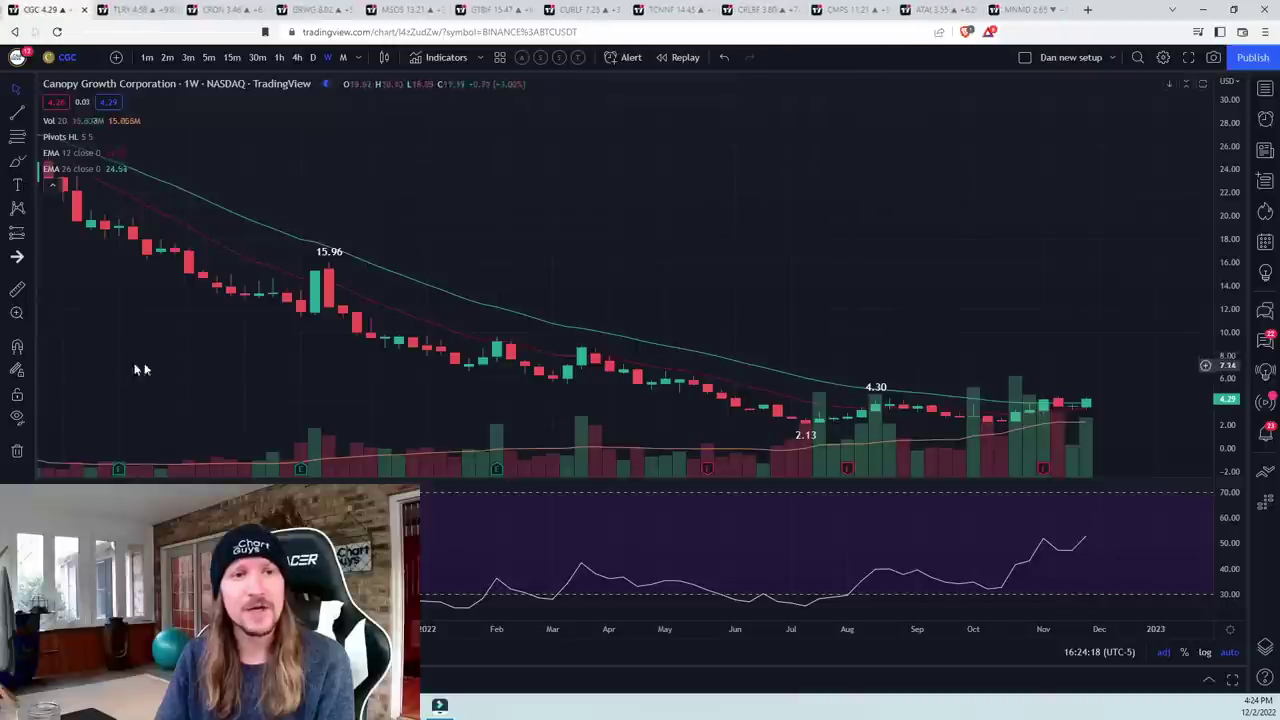
scroll(600, 335, up, 3)
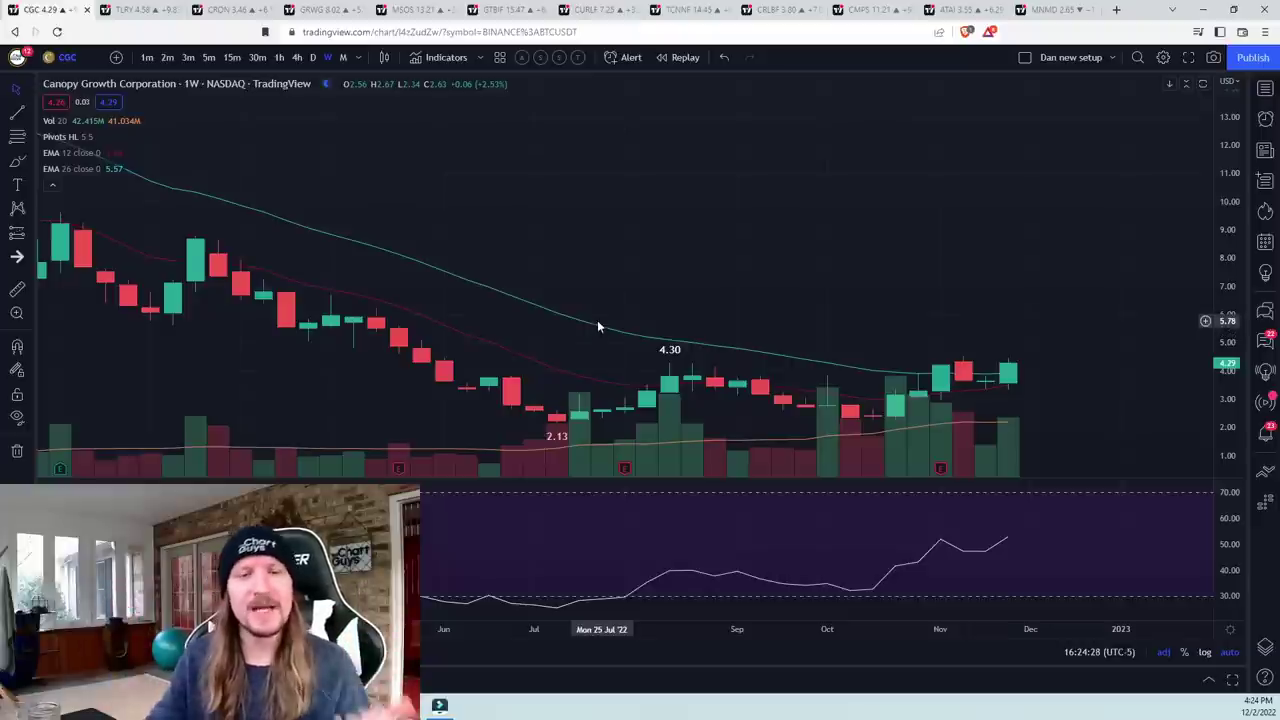
scroll(598, 332, down, 3)
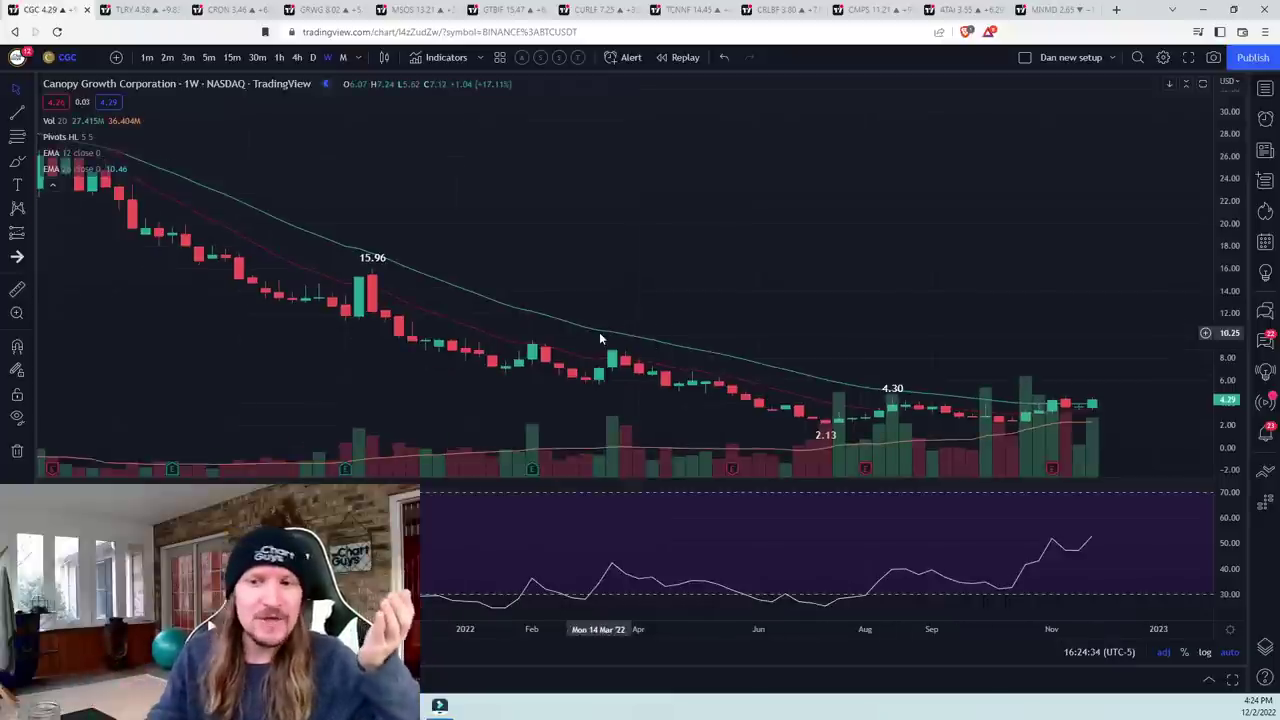
scroll(600, 339, up, 1)
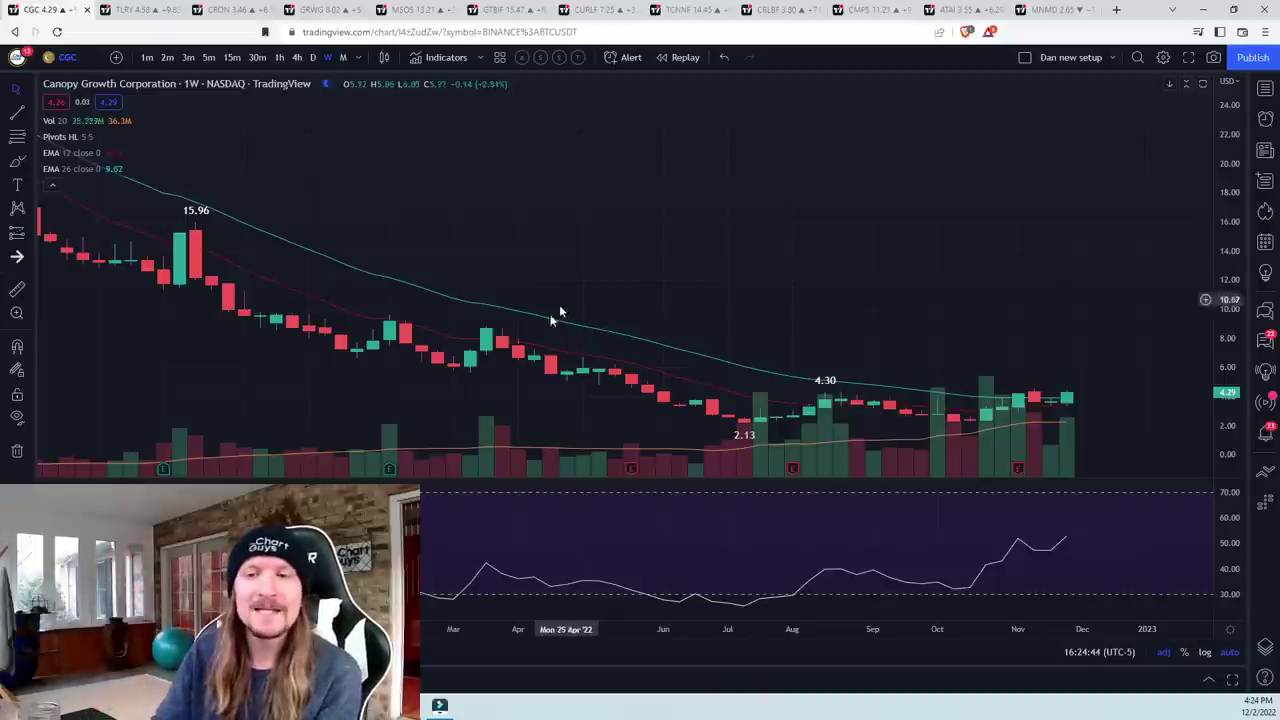
scroll(461, 317, up, 3)
scroll(465, 315, up, 1)
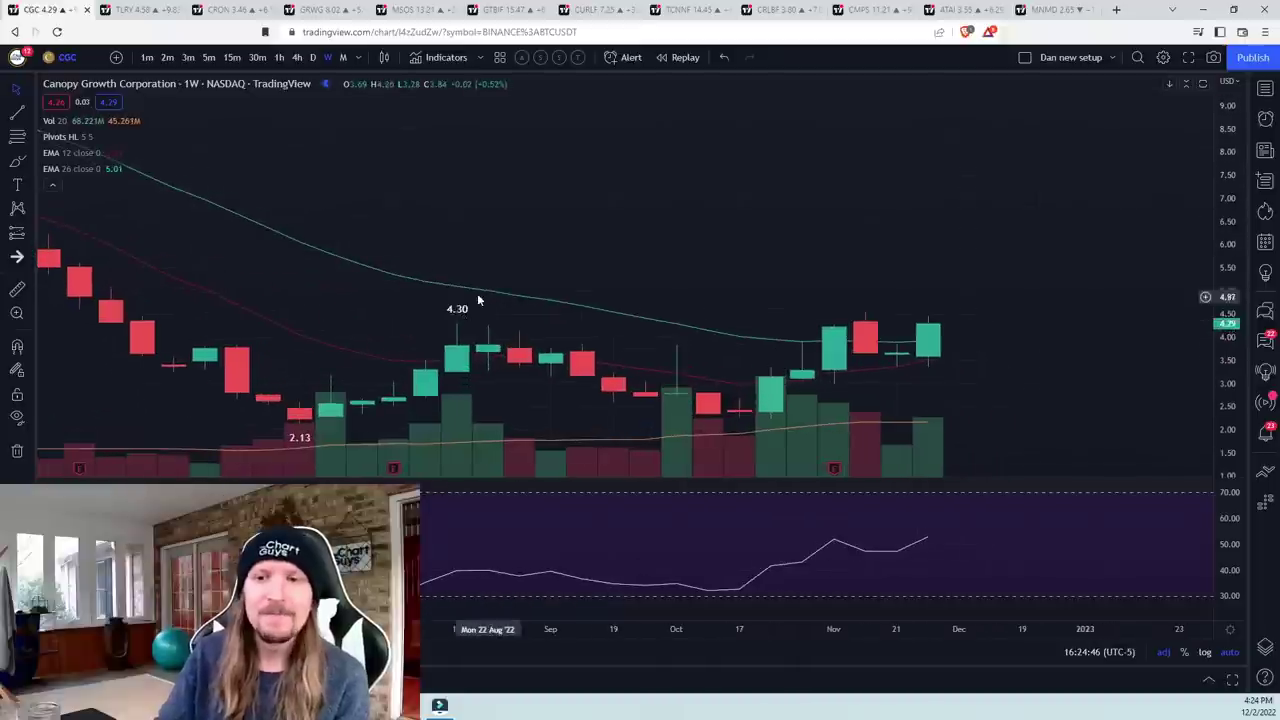
scroll(711, 467, down, 2)
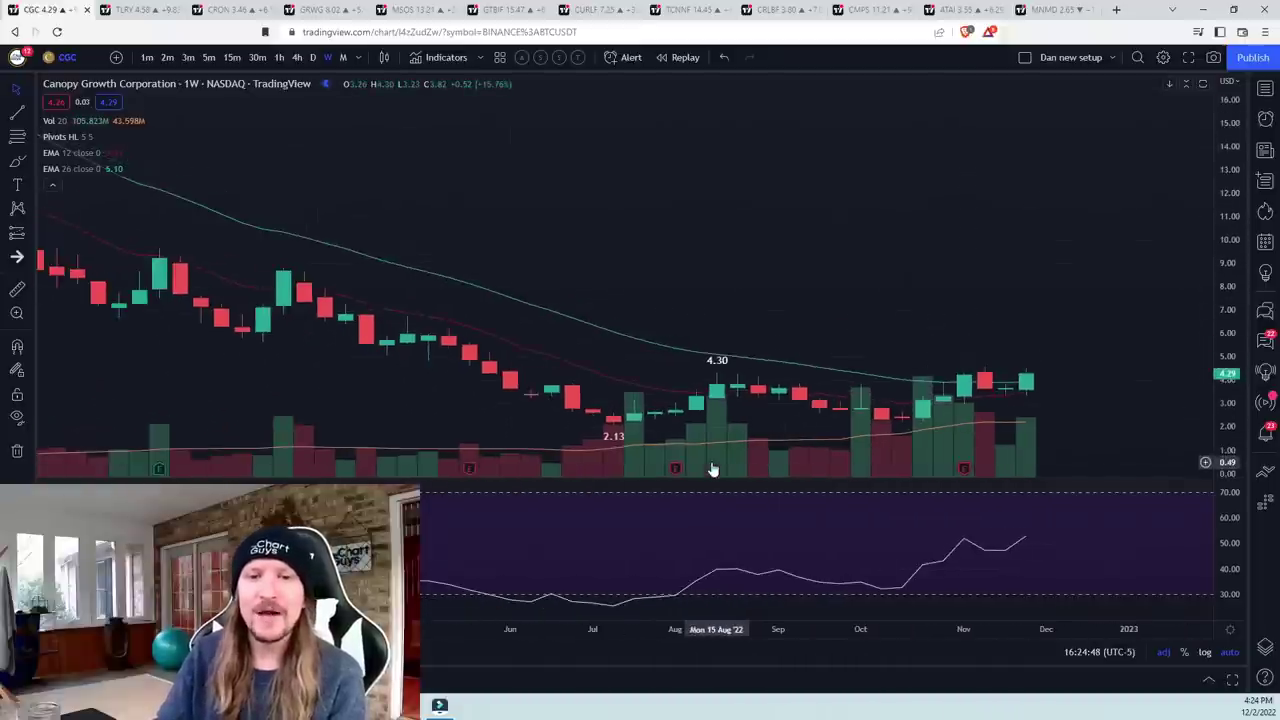
scroll(711, 467, down, 2)
scroll(457, 417, down, 5)
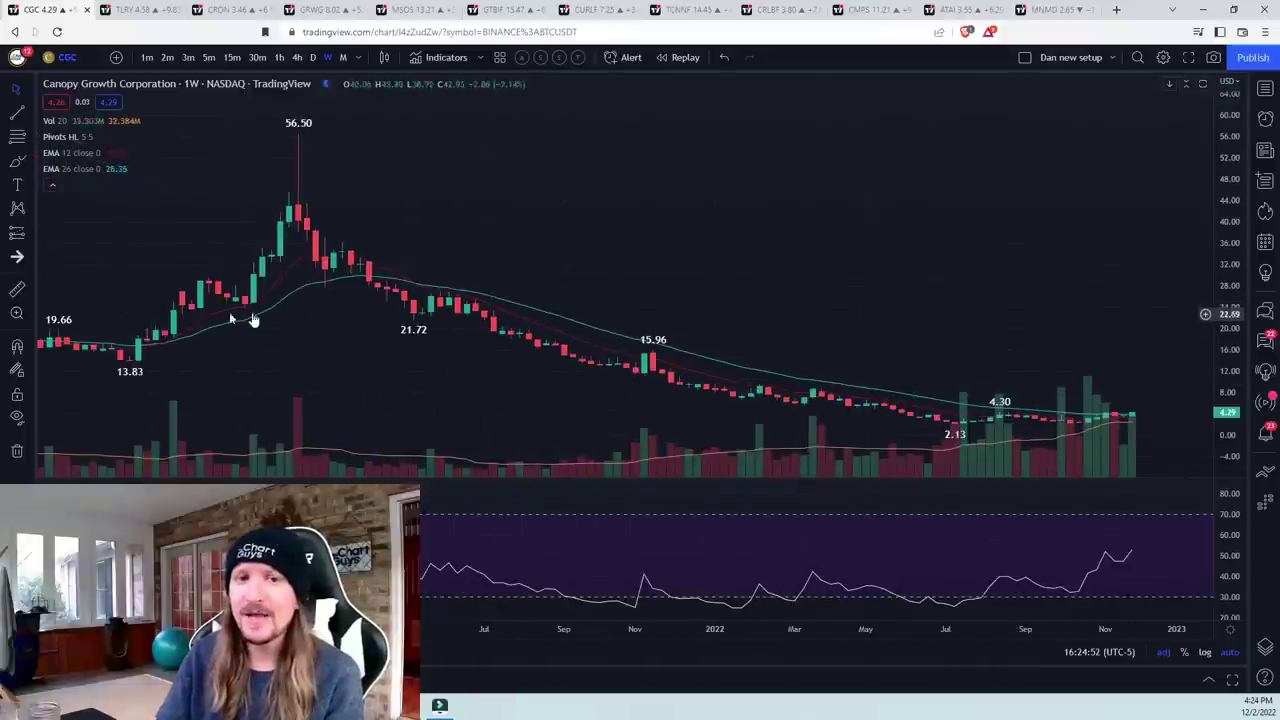
- Brush a line across the 56.50 peak on the CGC weekly chart and trace the rally leading up to it
drag(212, 125, 374, 125)
mouse_move(192, 325)
mouse_down()
mouse_move(209, 277)
mouse_move(242, 302)
mouse_move(290, 210)
mouse_up()
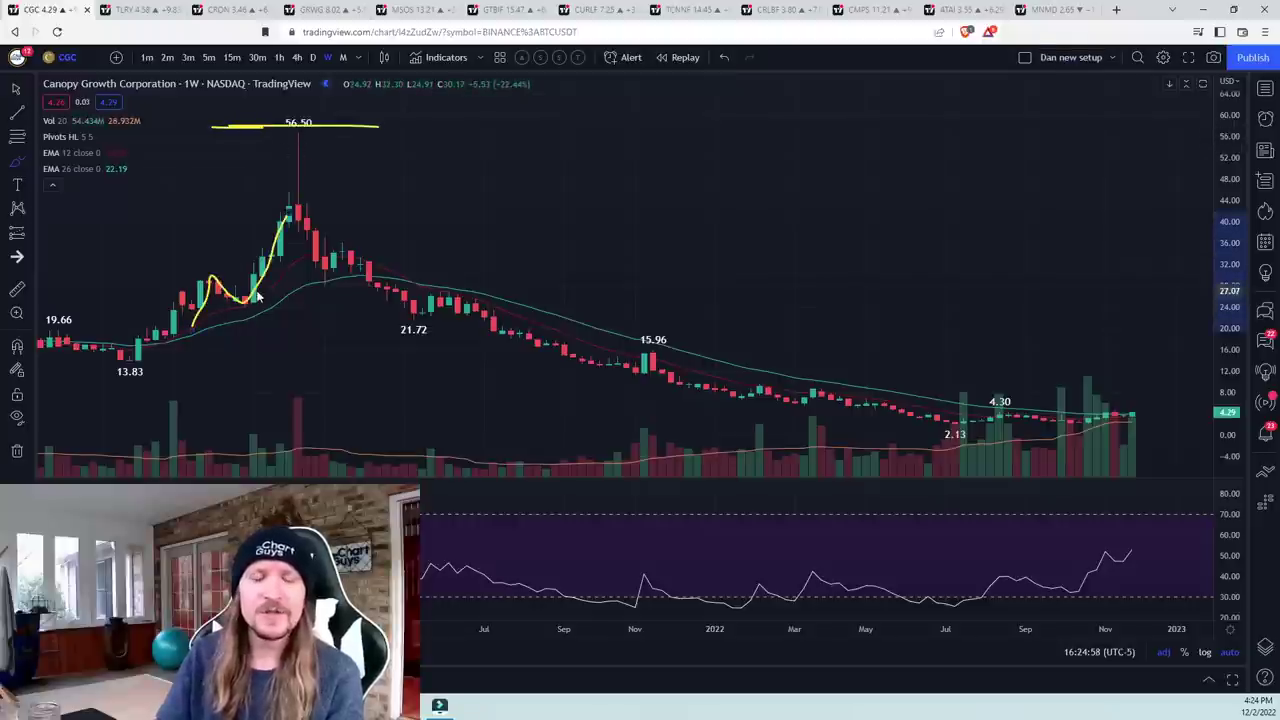
- Trace the CGC weekly rise from the mid-October low to the latest candle with the brush and remove all drawings
scroll(352, 303, up, 3)
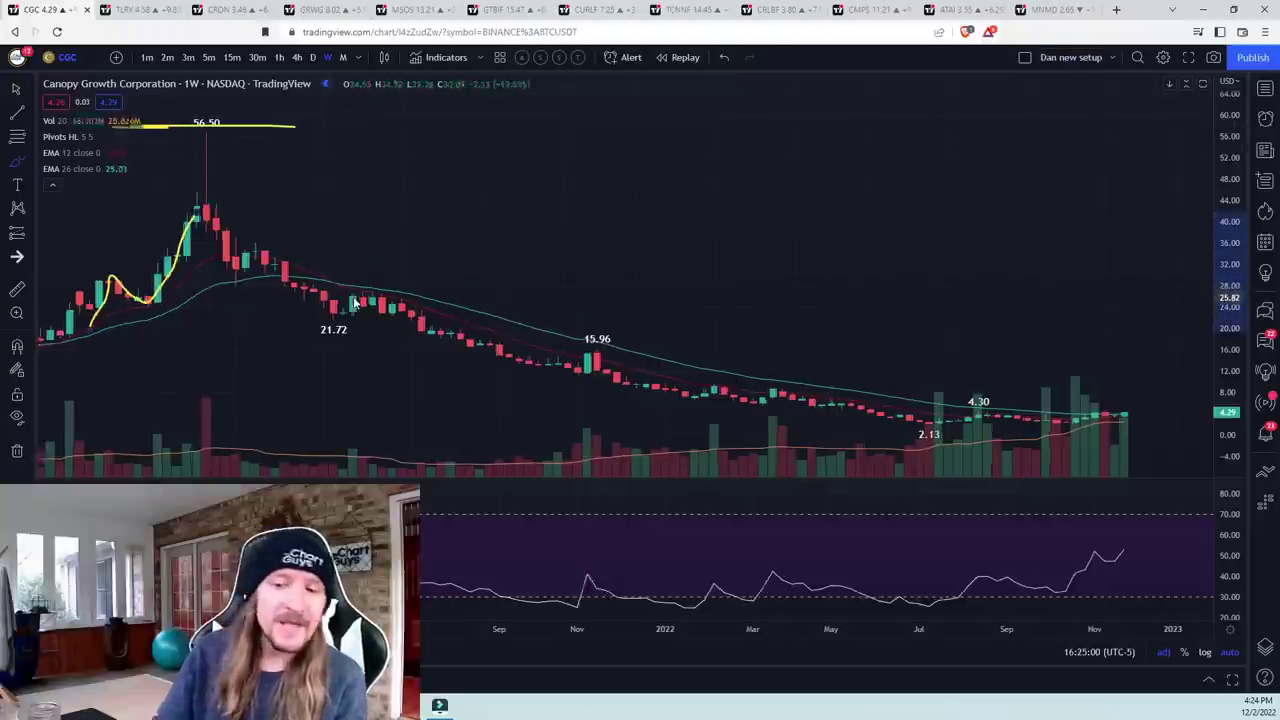
scroll(353, 296, up, 3)
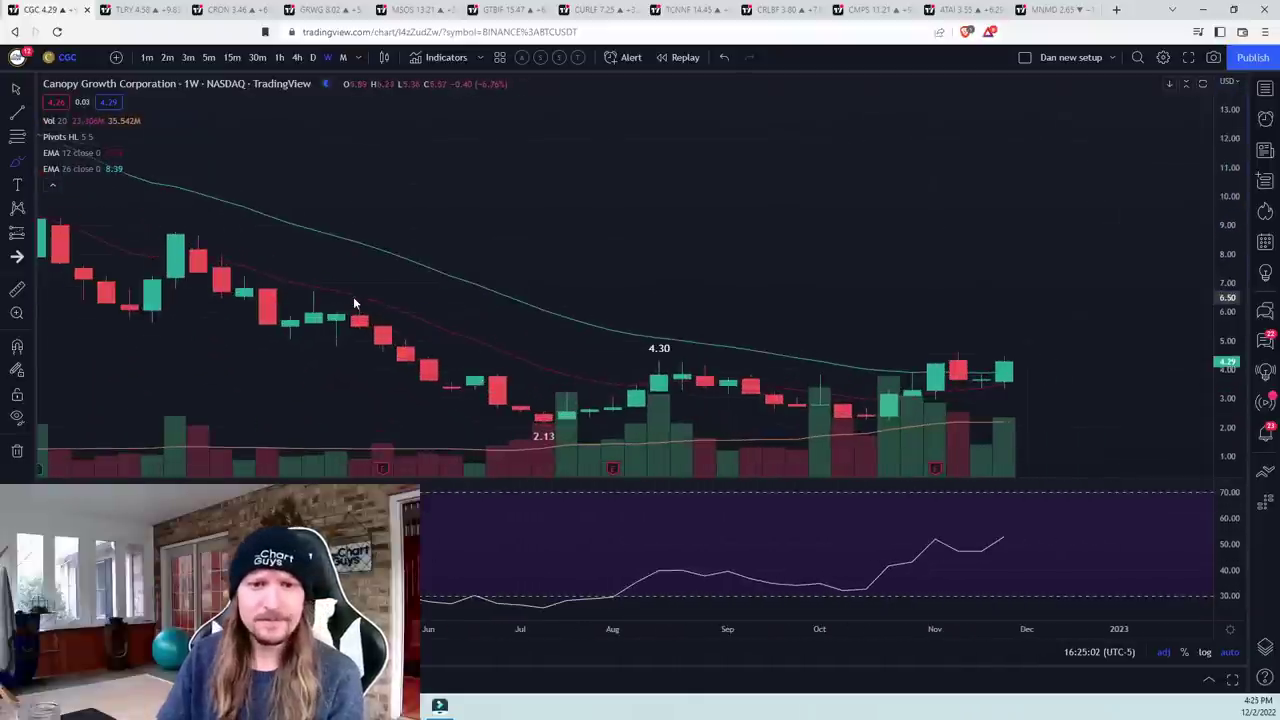
scroll(458, 316, down, 2)
scroll(458, 320, up, 4)
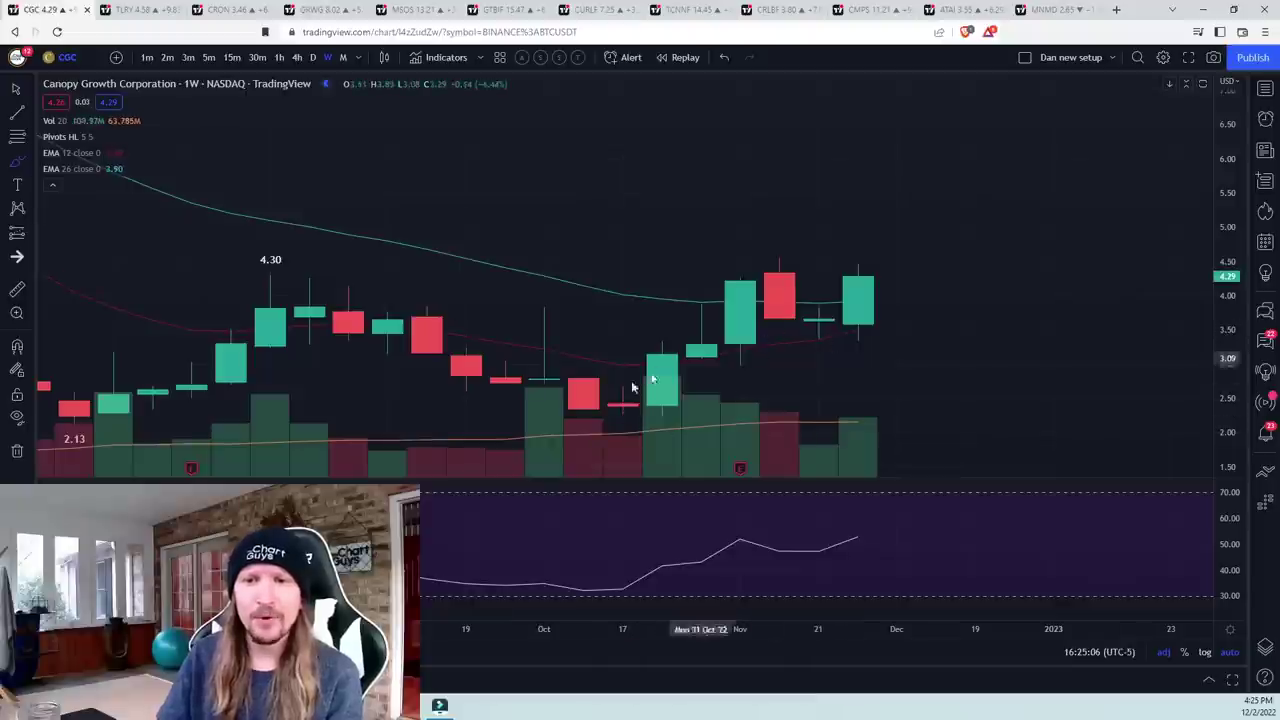
mouse_move(624, 413)
mouse_down()
mouse_move(745, 264)
mouse_move(837, 343)
mouse_move(895, 257)
mouse_up()
click(16, 450)
click(70, 452)
- Brush a short, nearly horizontal line above the mid-November high on the CGC weekly chart
scroll(463, 405, down, 3)
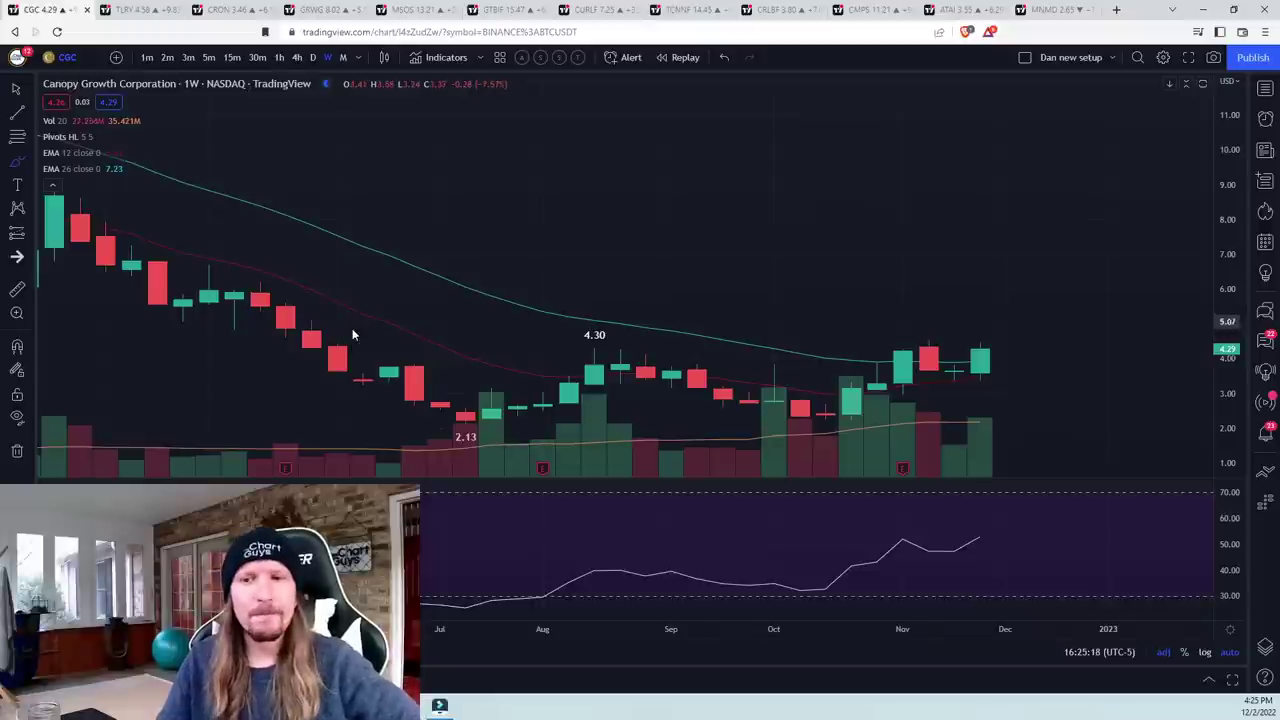
scroll(352, 326, up, 2)
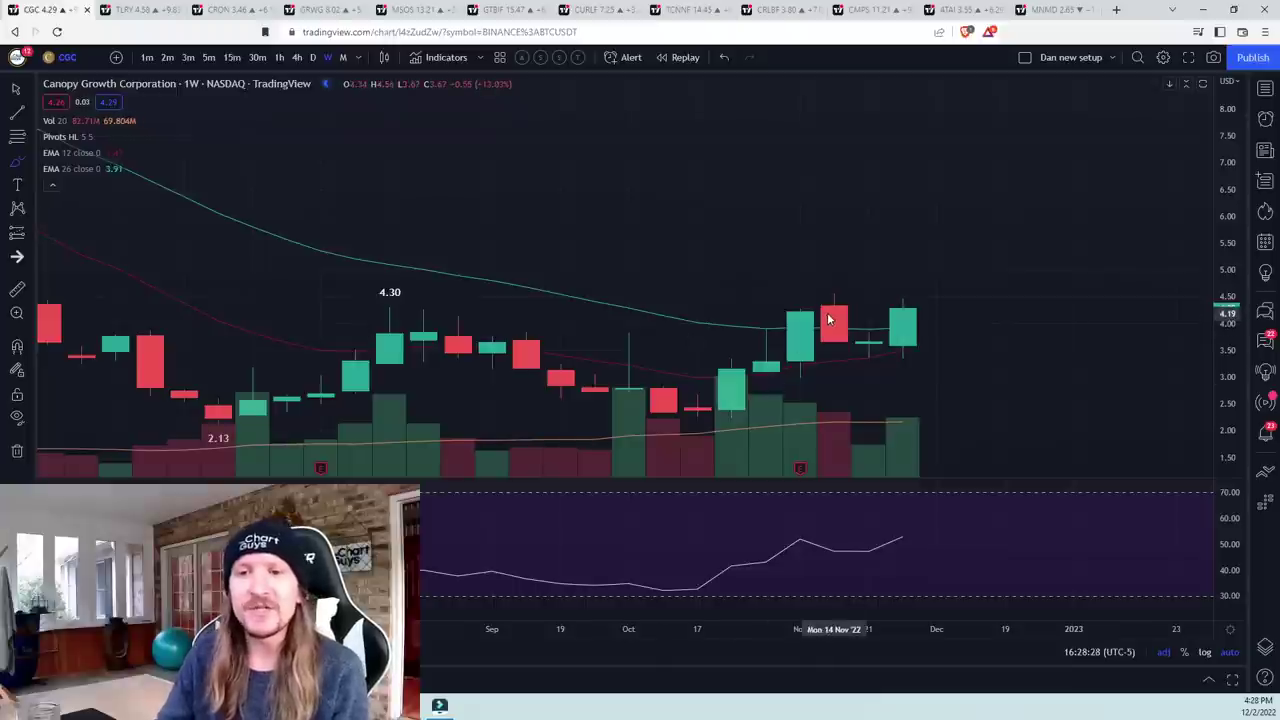
drag(815, 289, 866, 289)
scroll(668, 370, down, 2)
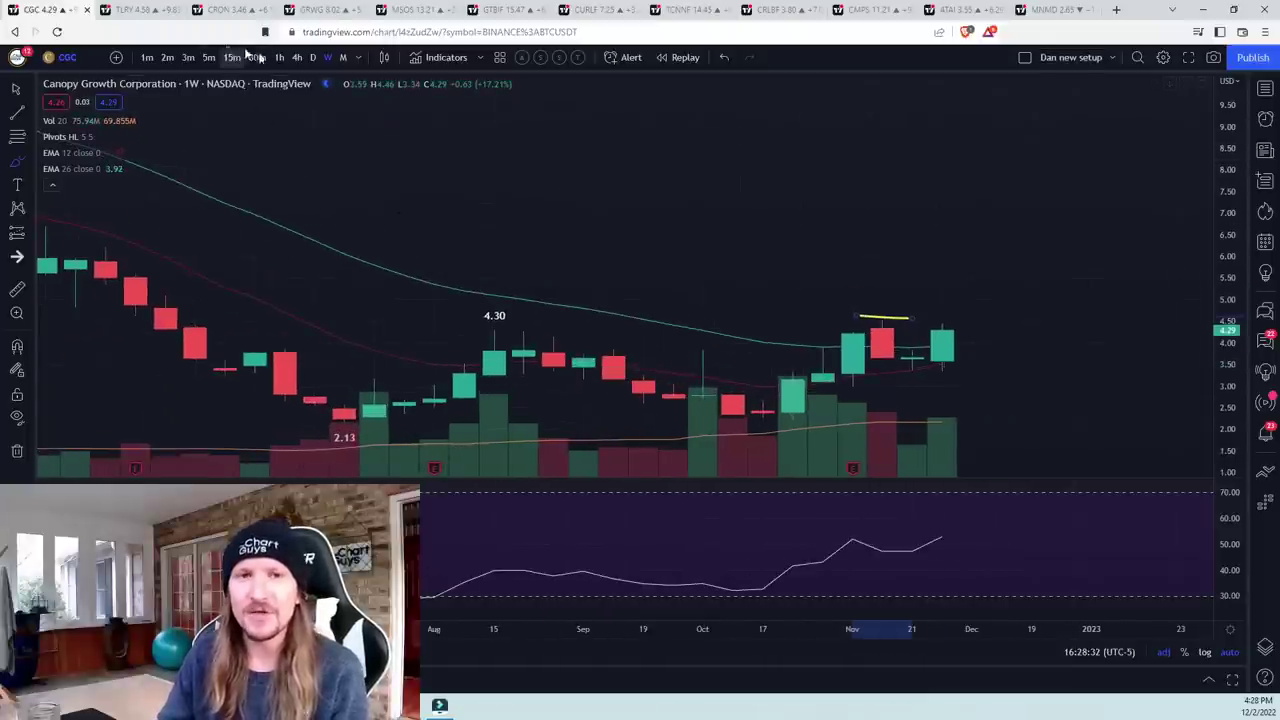
- Switch the CGC chart to the daily interval and remove the line drawn above the November high
click(313, 58)
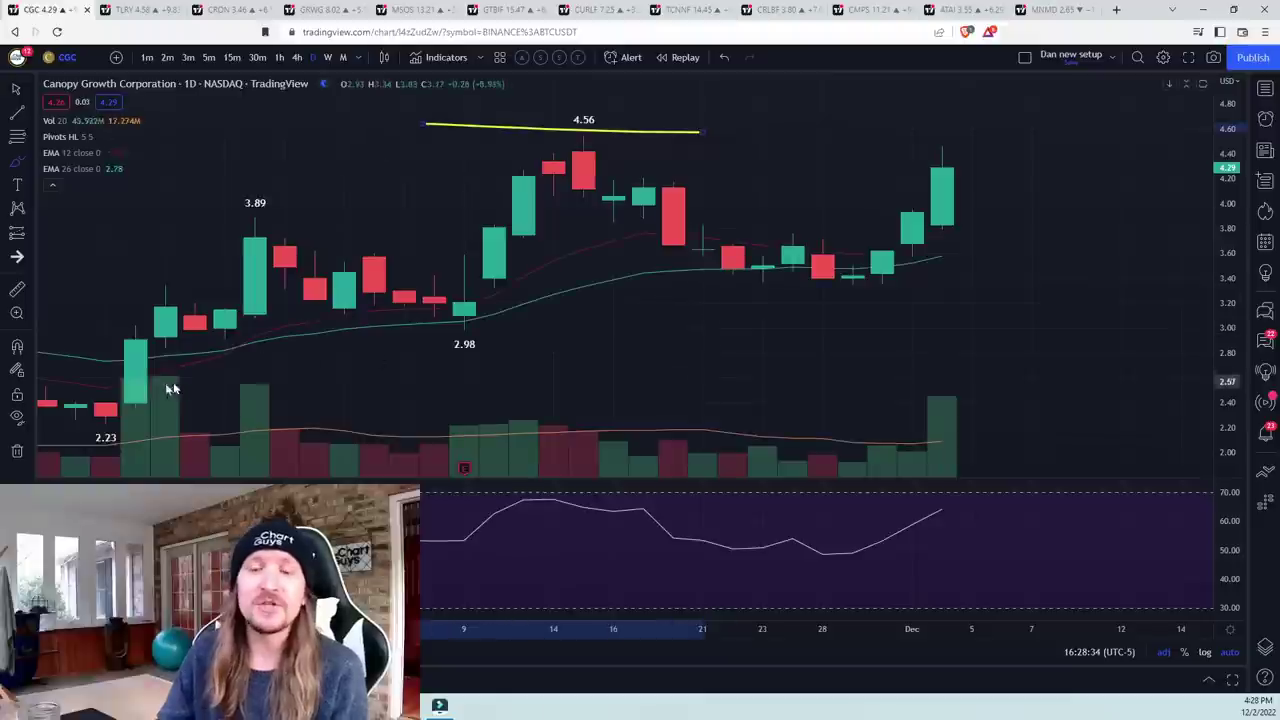
click(17, 450)
click(50, 450)
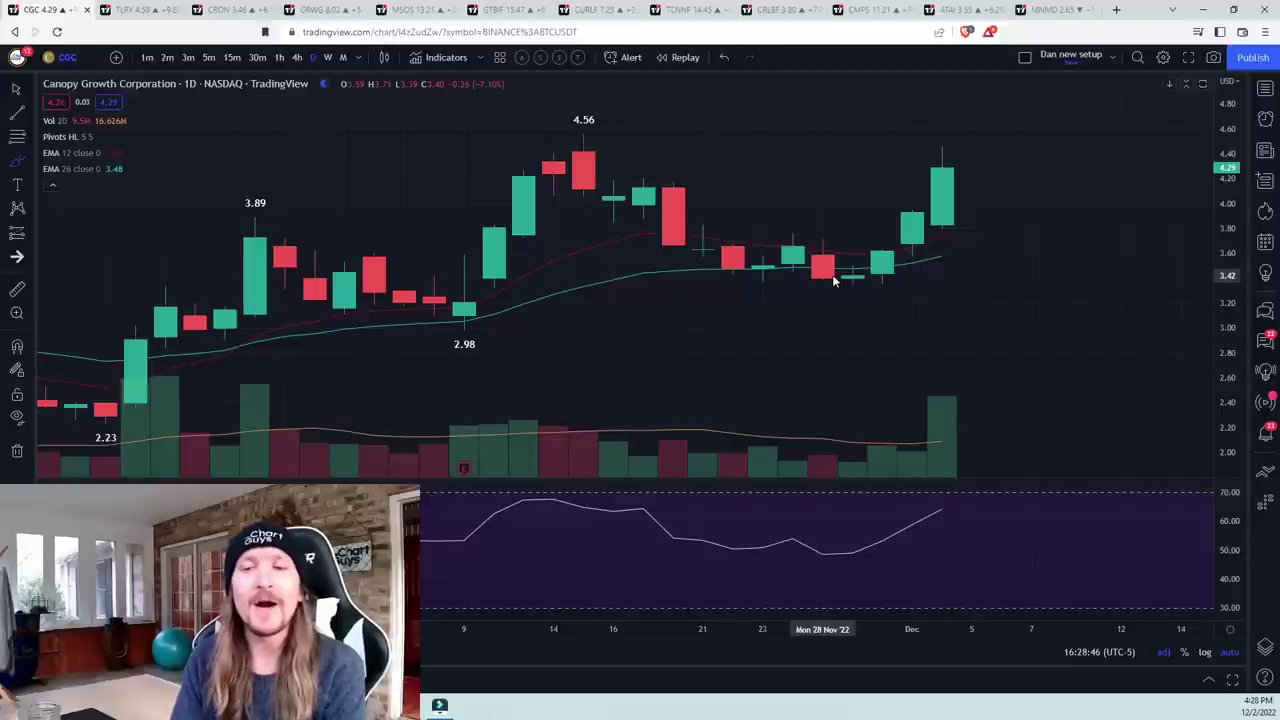
- View SPY's daily chart for comparison and return to the CGC symbol
text(SPY)
key(Return)
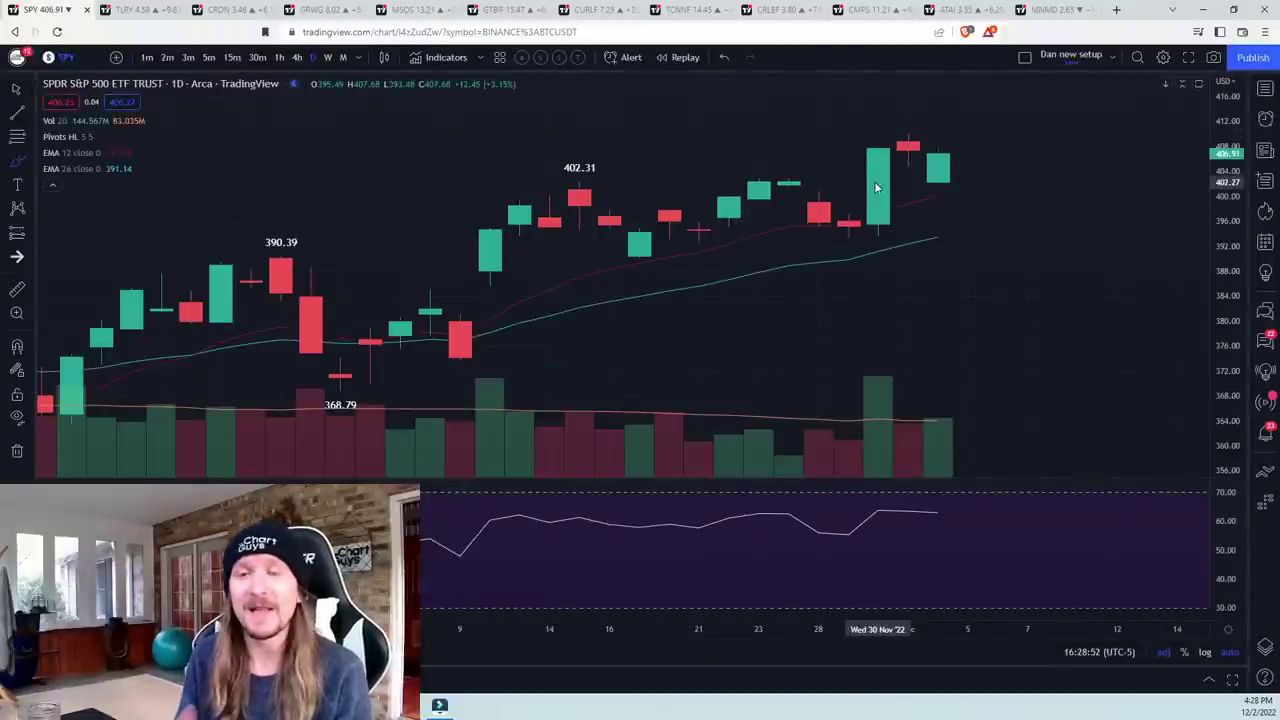
text(CGC)
key(Return)
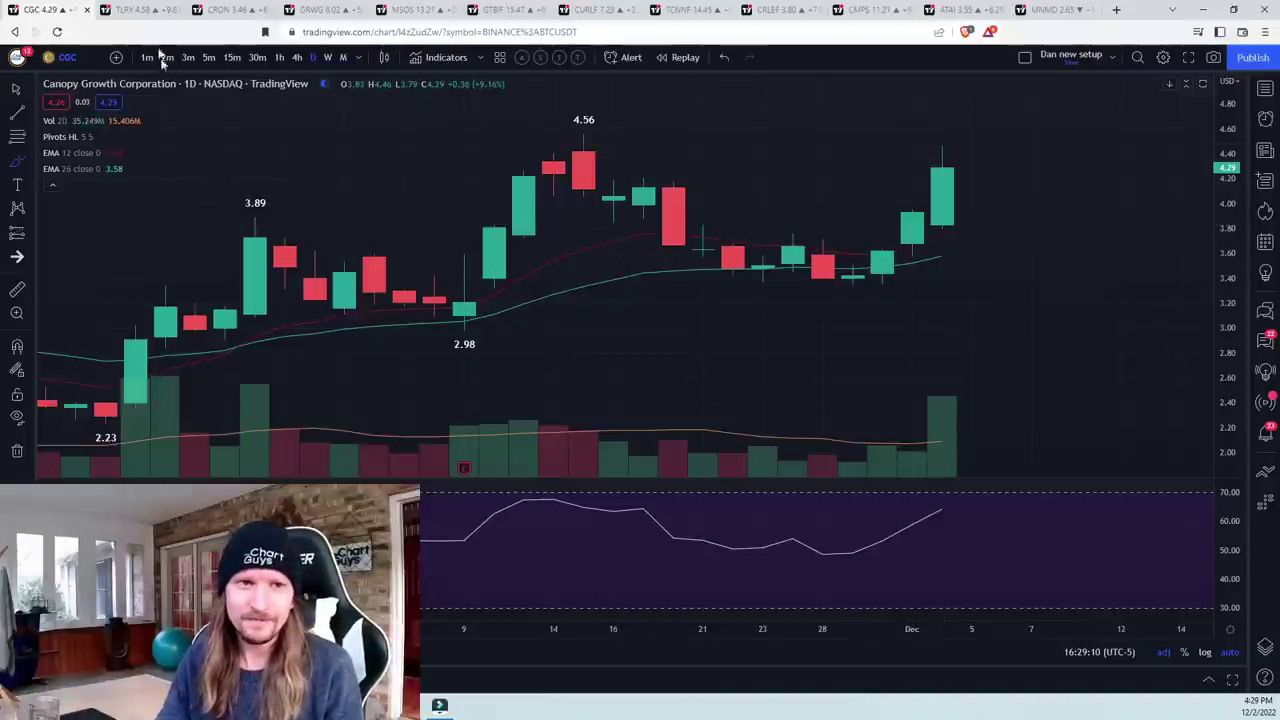
- On CGC's 1-hour chart, brush a path from the December 2 morning low past the latest candle and clear it
scroll(549, 333, down, 3)
click(279, 57)
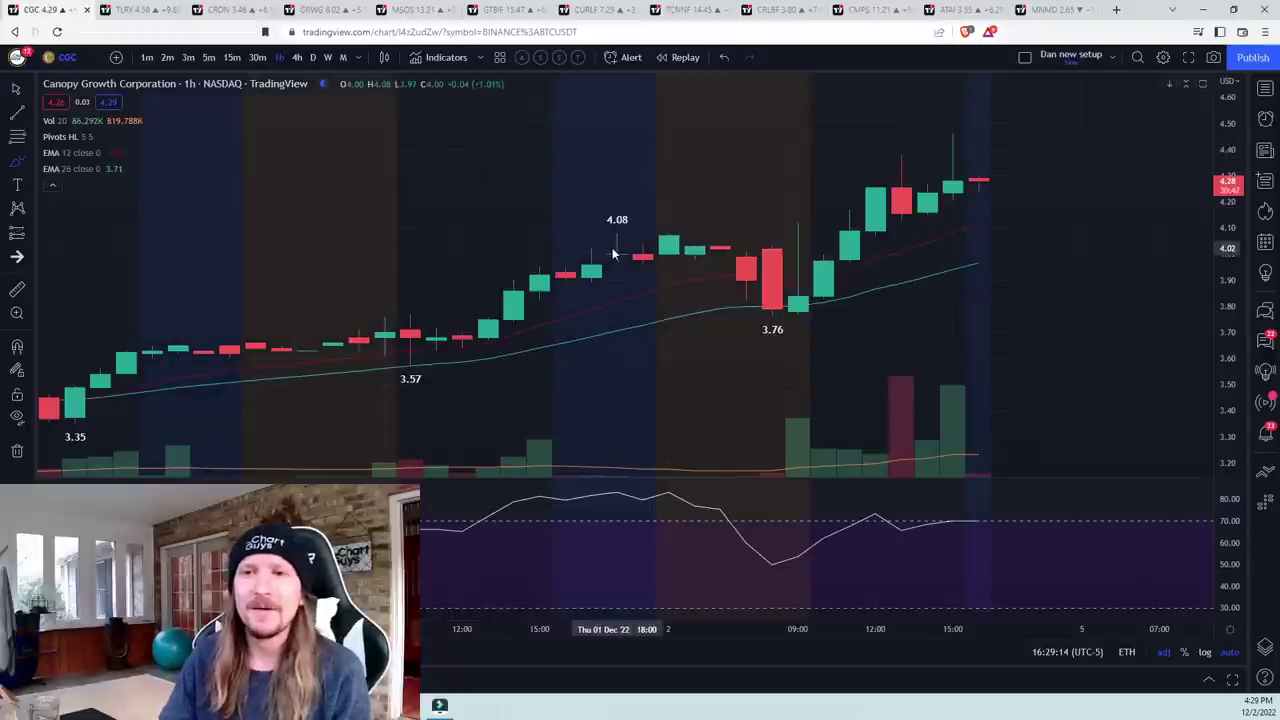
mouse_move(801, 312)
mouse_down()
mouse_move(914, 130)
mouse_move(1055, 252)
mouse_up()
click(15, 449)
click(171, 450)
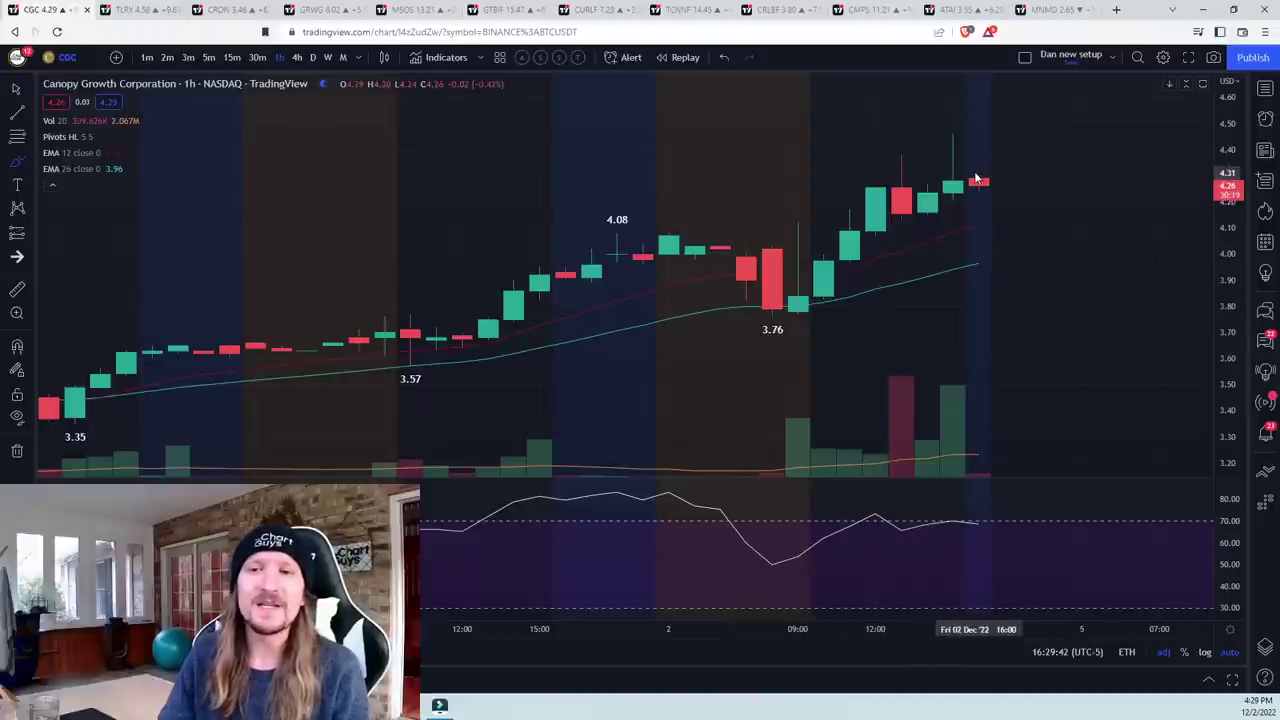
- Sketch a possible pullback from the latest CGC hourly candle down to about 4.03 and remove the drawing
drag(985, 190, 1055, 244)
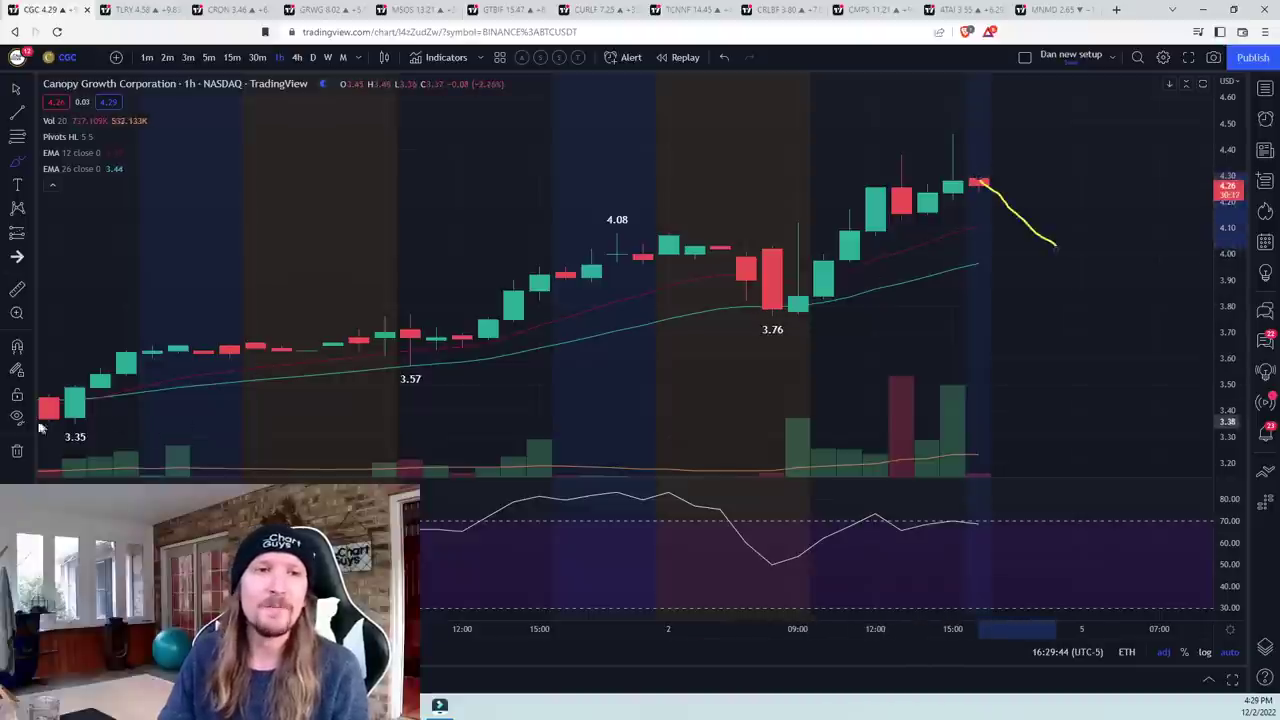
click(16, 453)
click(70, 449)
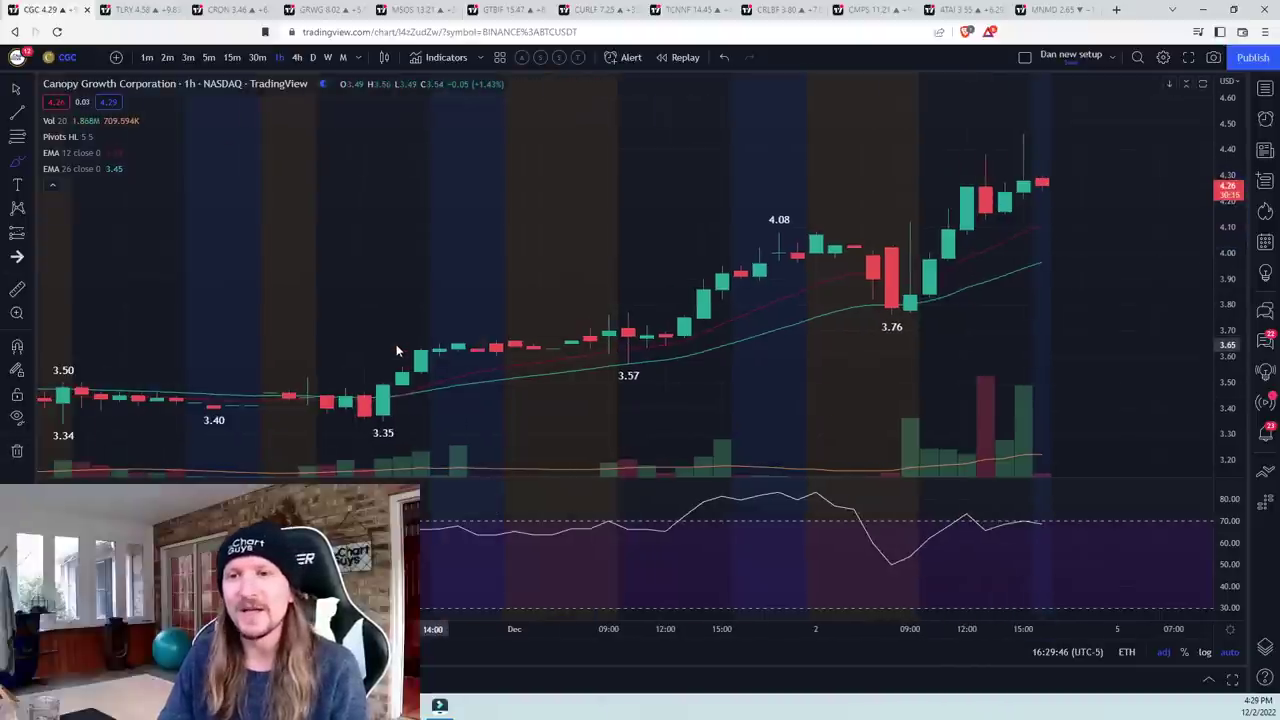
- Return CGC to the daily interval and sketch a downward brush stroke from the December 2 candle
scroll(396, 344, down, 2)
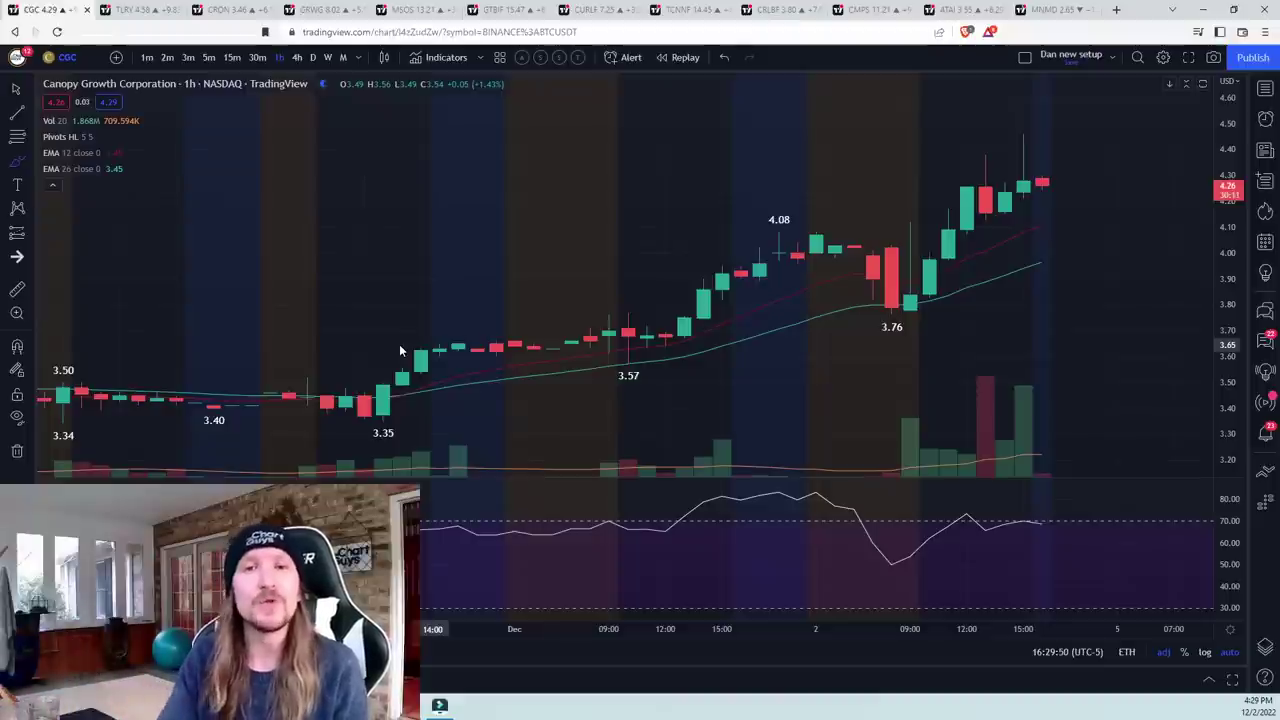
click(312, 57)
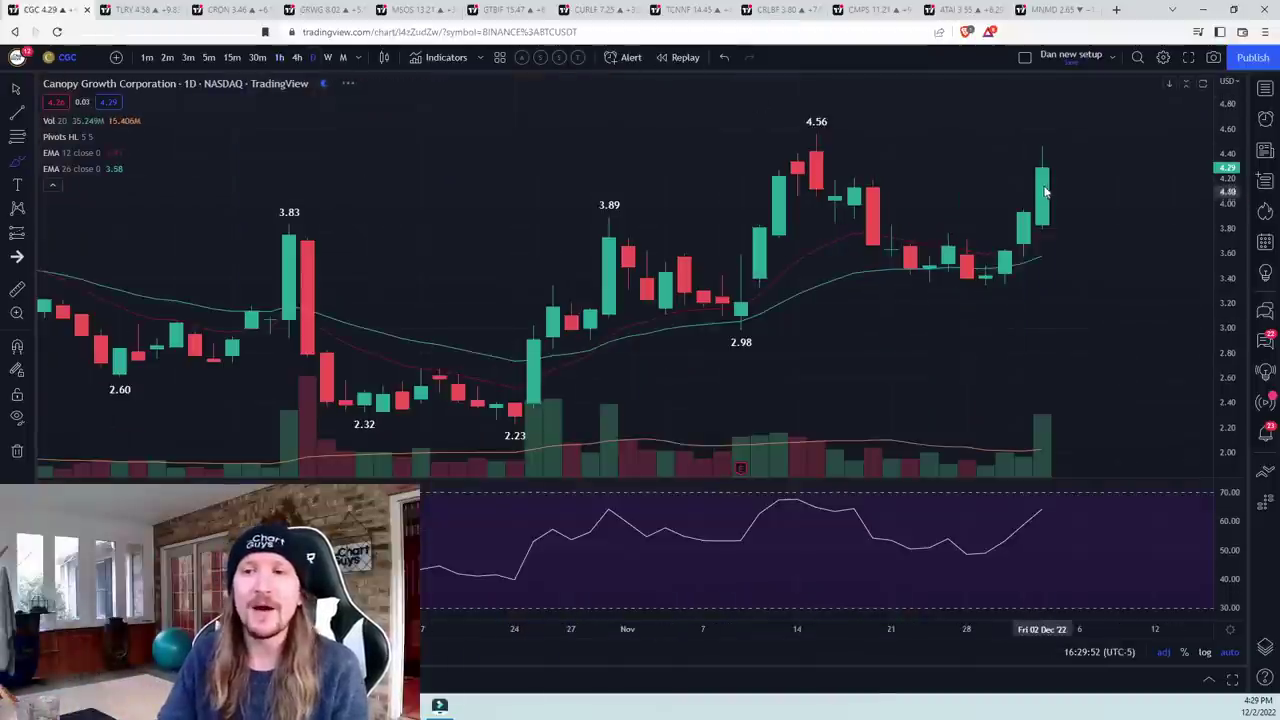
drag(1043, 155, 1097, 200)
- Open the TLRY chart and trace its weekly swings with the Brush from late June past the latest candle
key(ctrl+Tab)
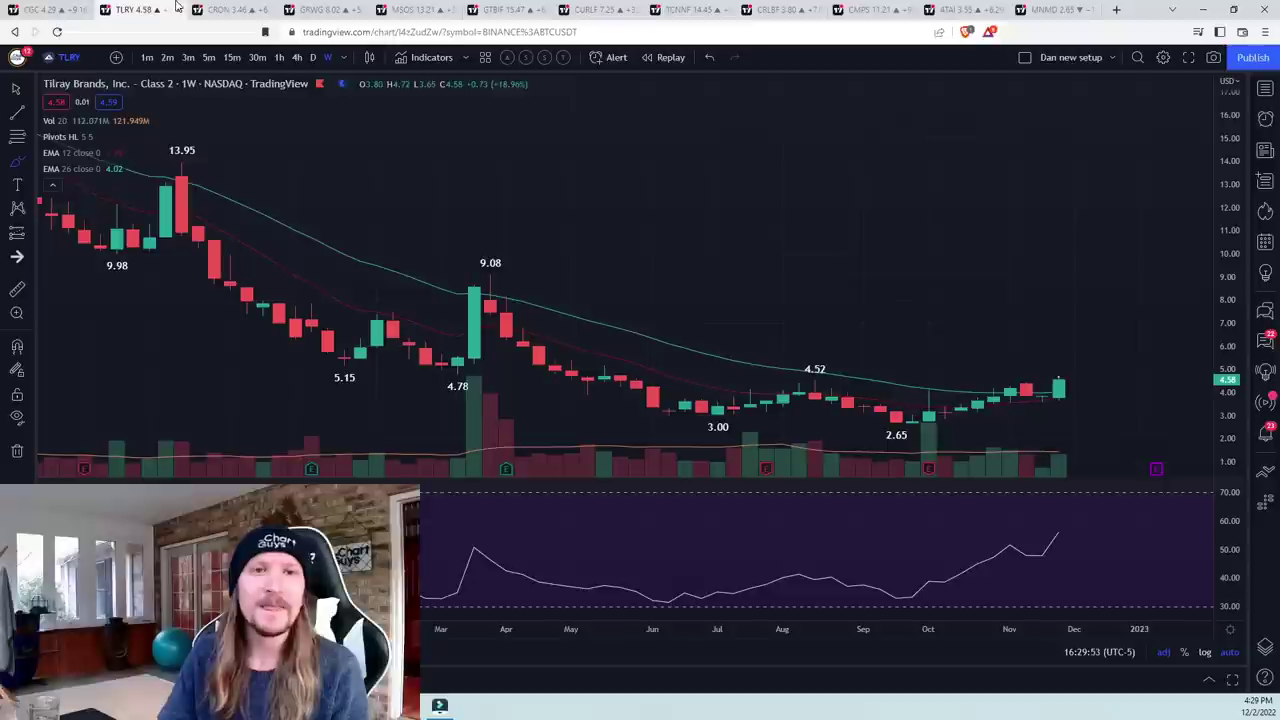
scroll(687, 346, up, 3)
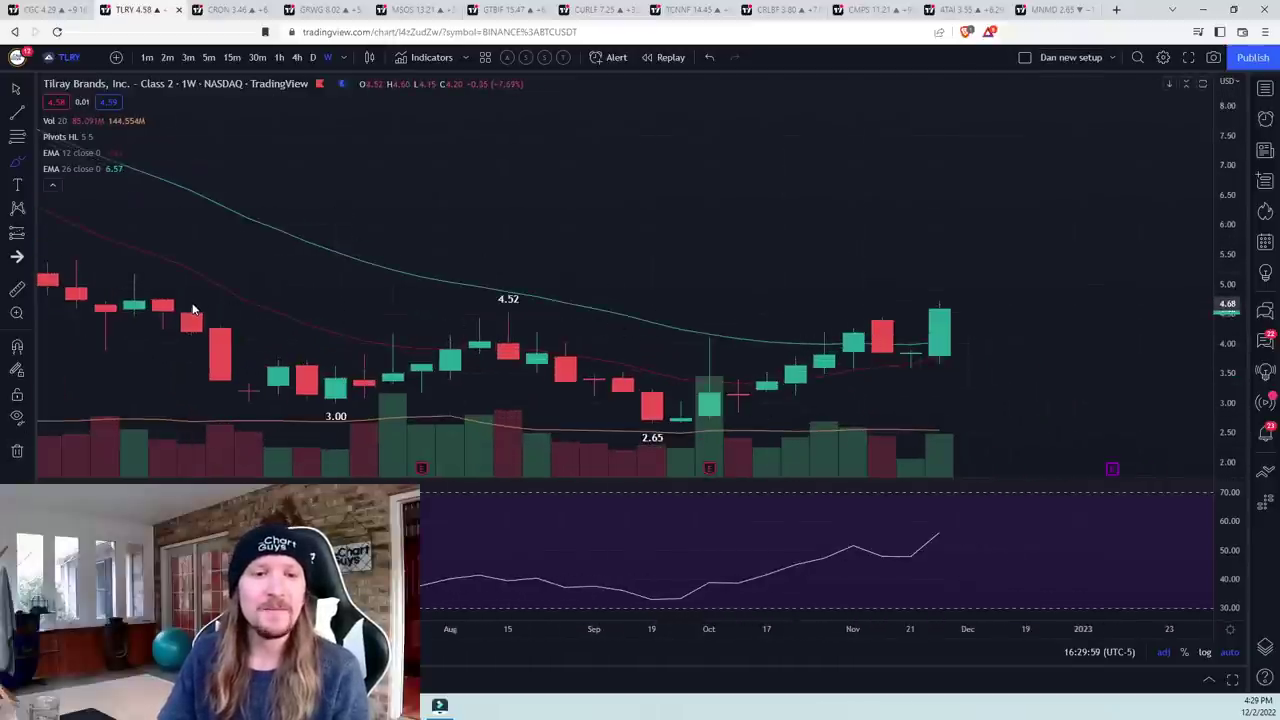
scroll(683, 357, up, 1)
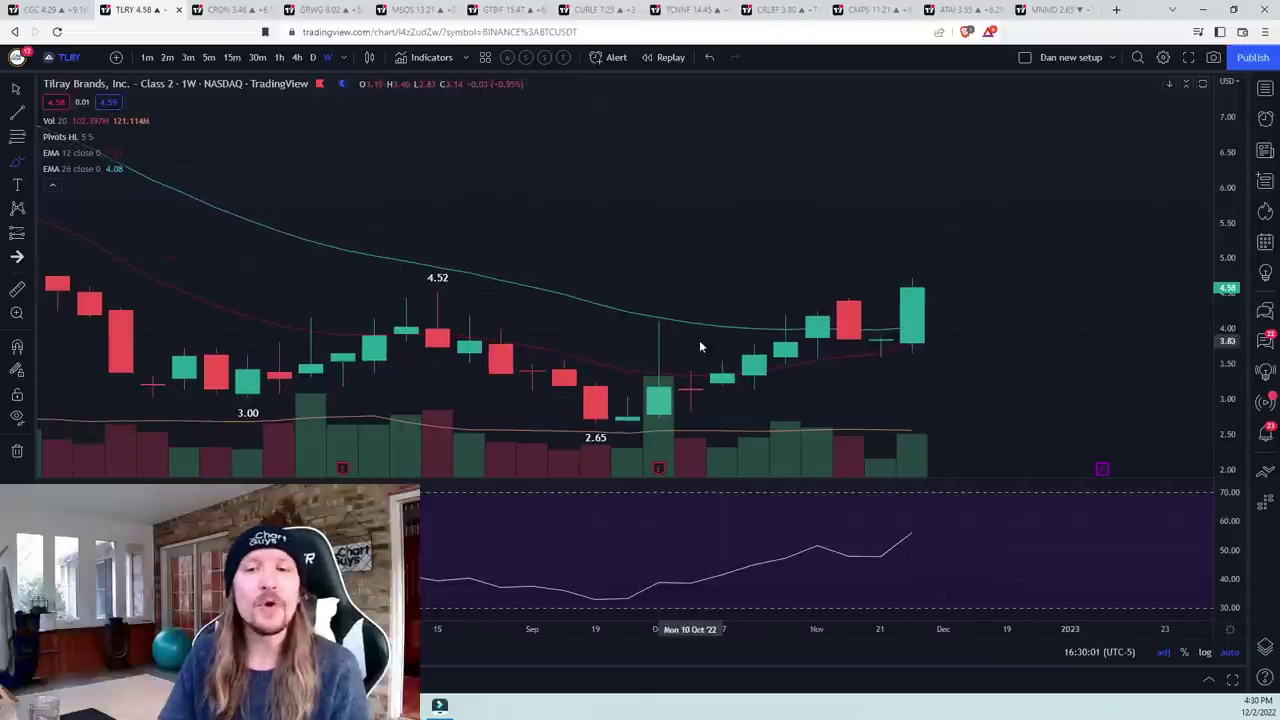
click(17, 161)
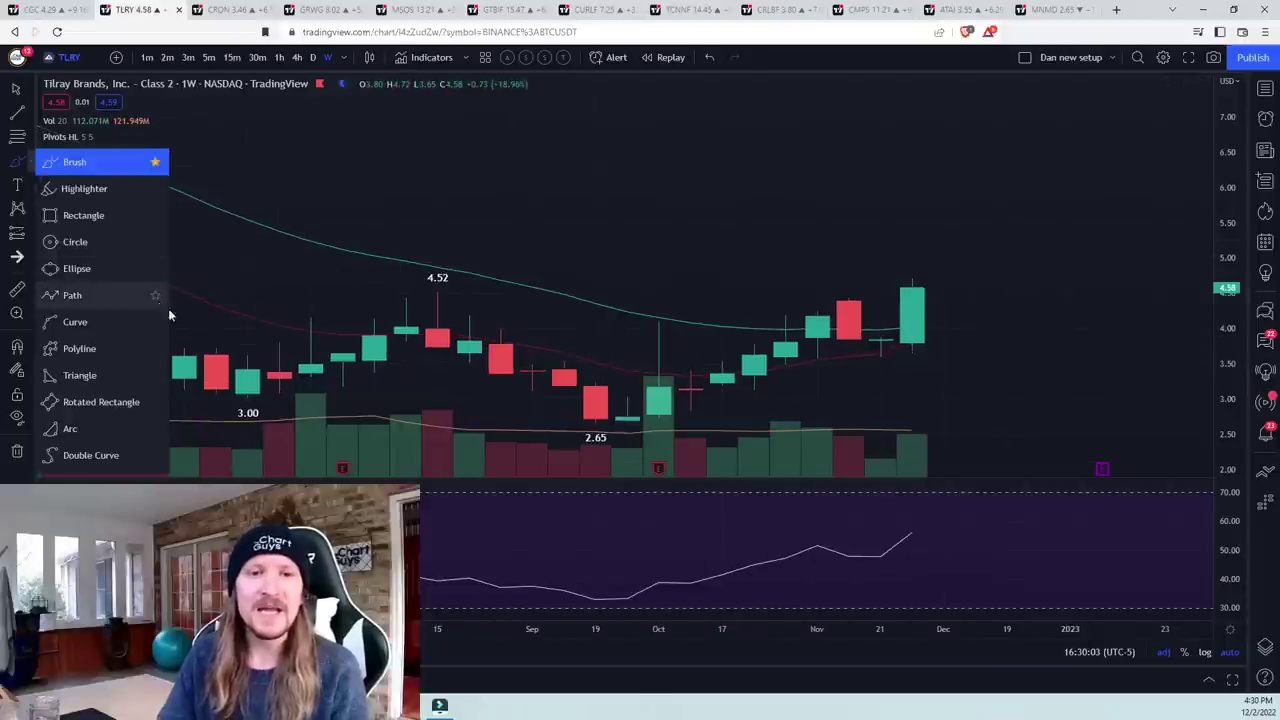
mouse_move(185, 316)
mouse_down()
mouse_move(235, 372)
mouse_move(437, 300)
mouse_move(628, 422)
mouse_move(850, 283)
mouse_move(908, 356)
mouse_move(943, 280)
mouse_up()
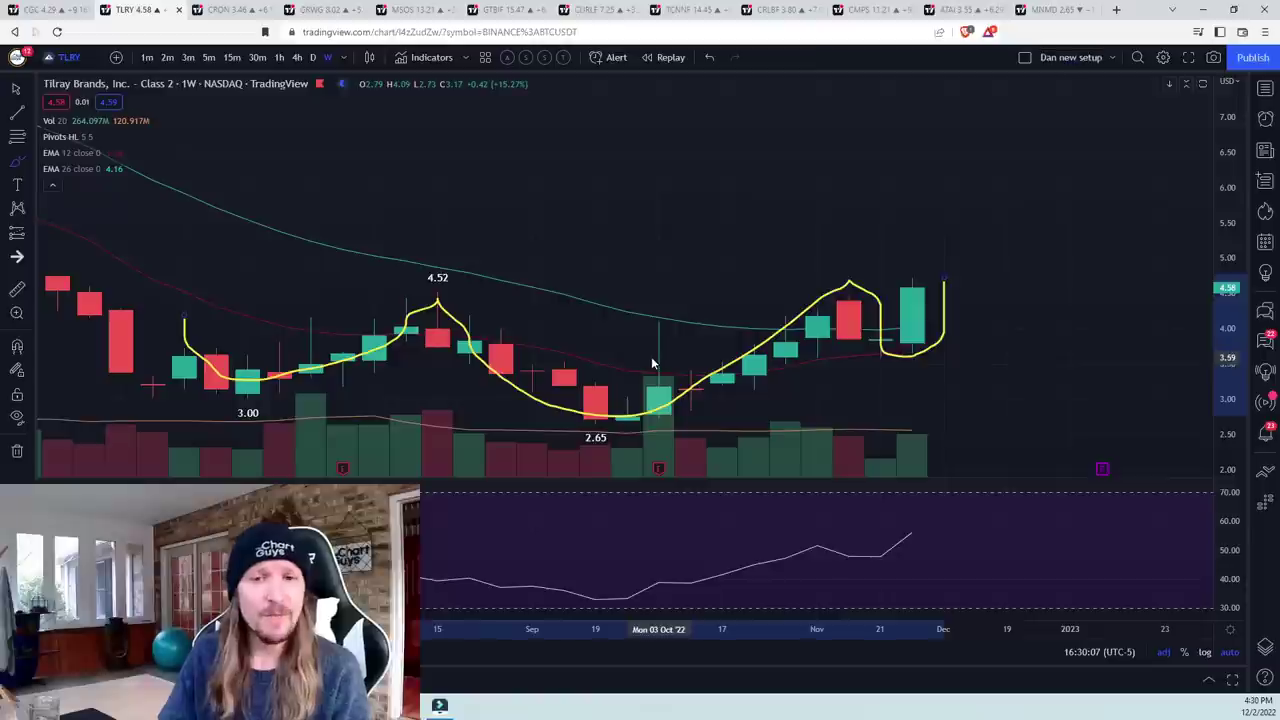
- Remove the brush drawing from the TLRY chart and switch it to the daily interval
click(17, 450)
click(70, 447)
scroll(430, 375, down, 2)
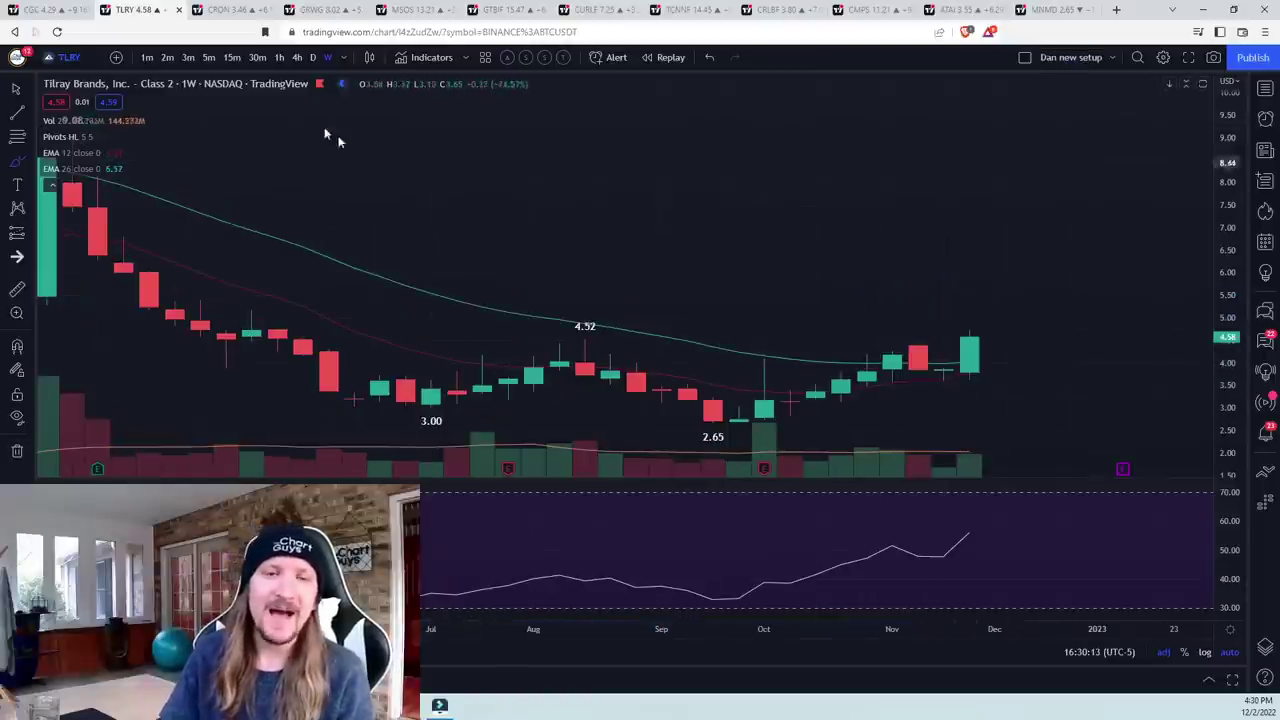
click(313, 57)
scroll(700, 366, down, 1)
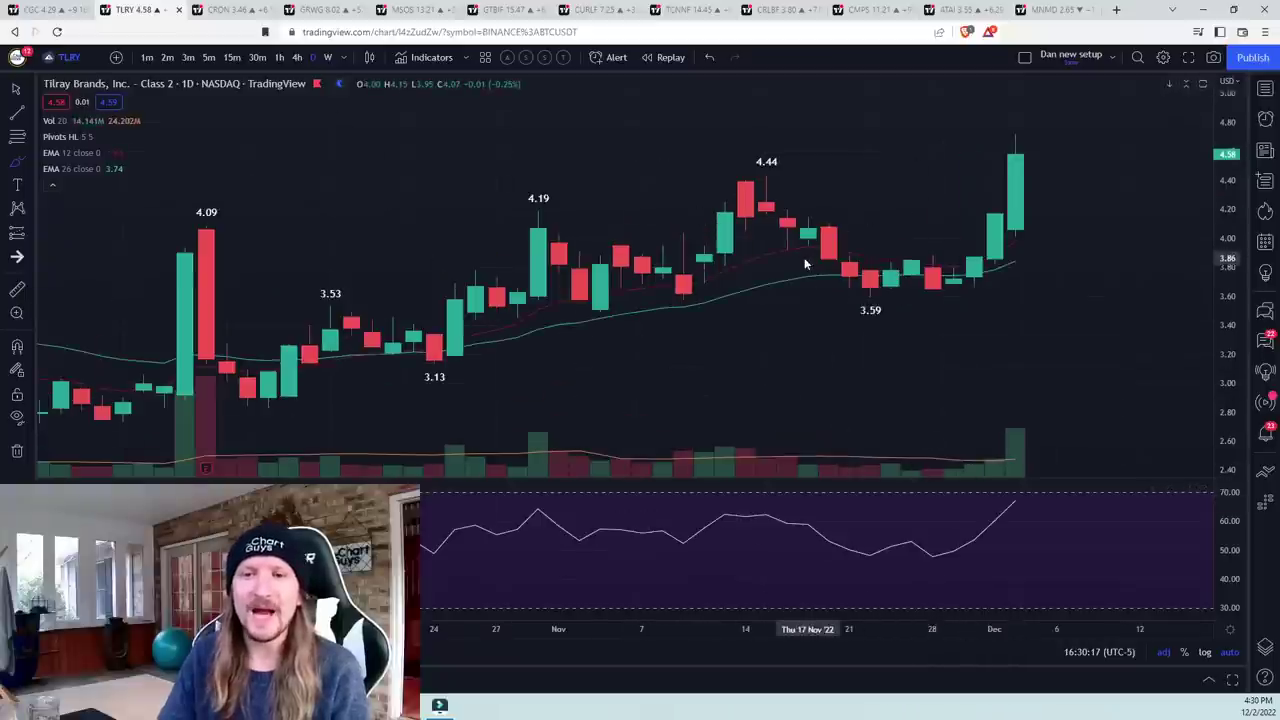
scroll(805, 265, down, 1)
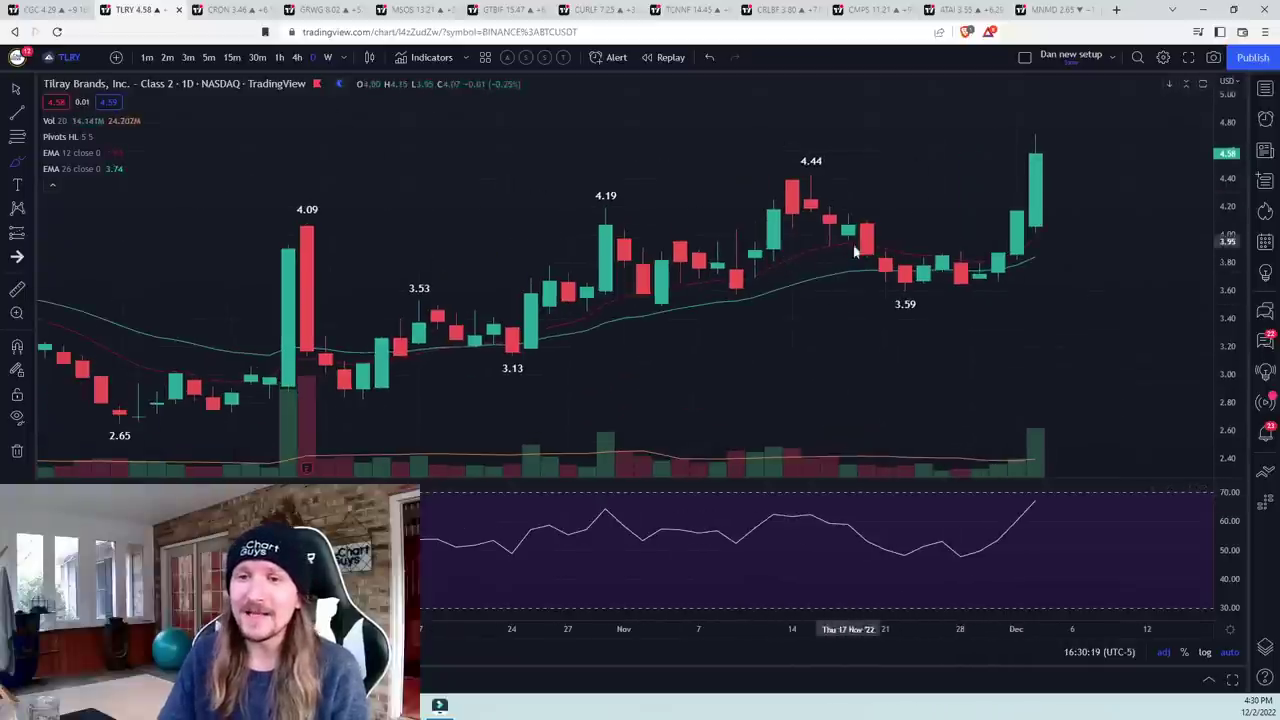
- Trace TLRY's late-November daily pullback, underline the three earlier higher lows with brush strokes, and clear the drawings
mouse_move(792, 172)
mouse_down()
mouse_move(870, 236)
mouse_move(908, 290)
mouse_move(950, 257)
mouse_move(979, 288)
mouse_up()
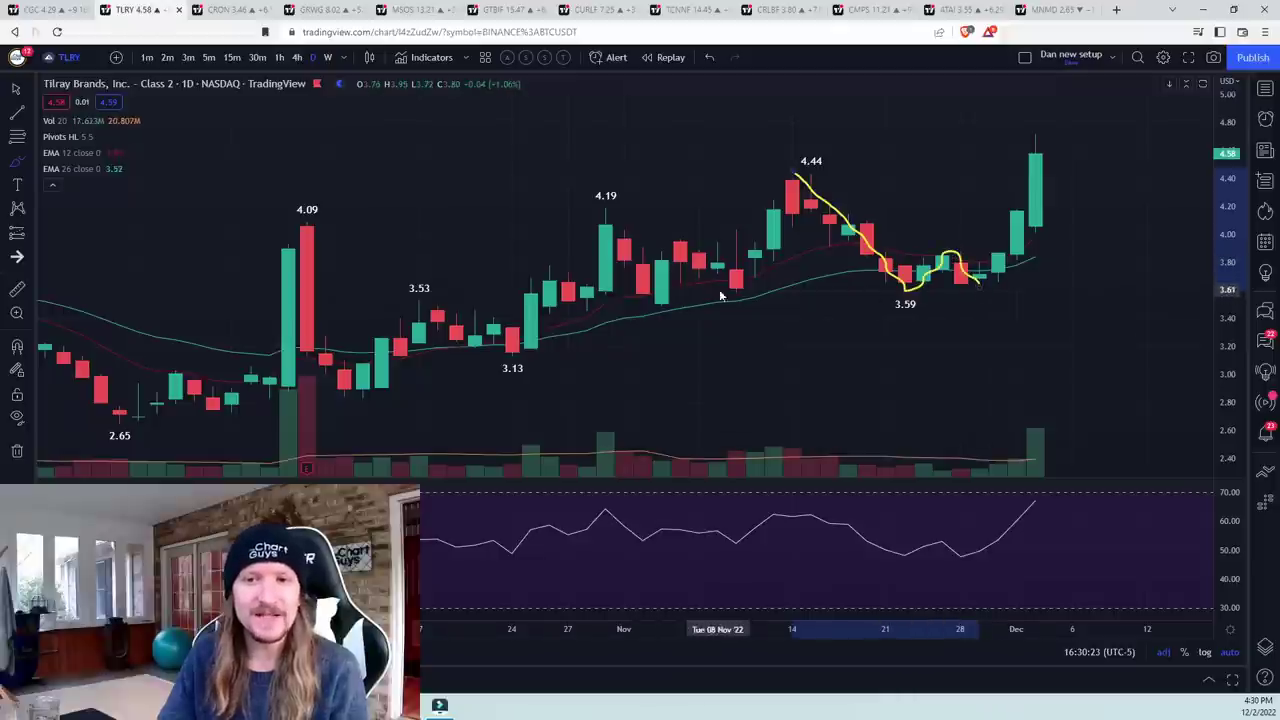
drag(706, 295, 770, 295)
drag(625, 306, 718, 306)
drag(572, 316, 620, 316)
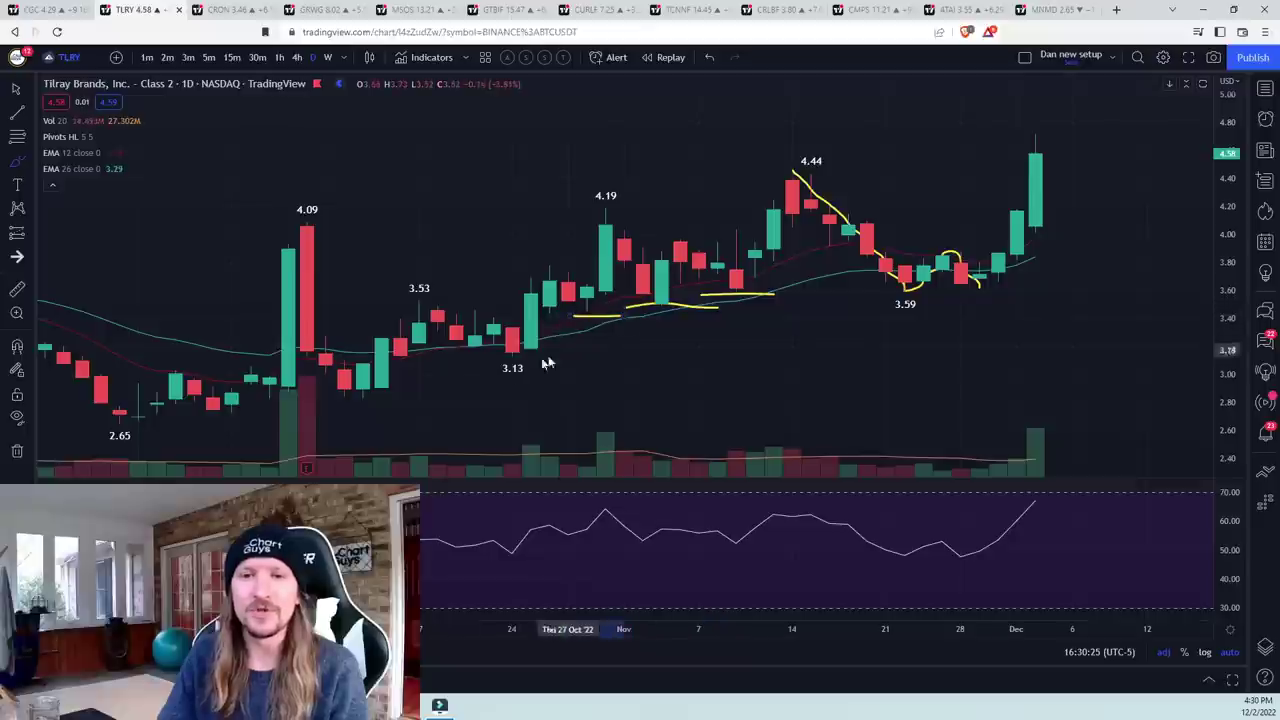
click(17, 451)
click(100, 446)
- Switch TLRY to the 1-hour interval and sketch a pullback from the latest candle down to about 4.24
click(280, 57)
drag(1036, 184, 1108, 264)
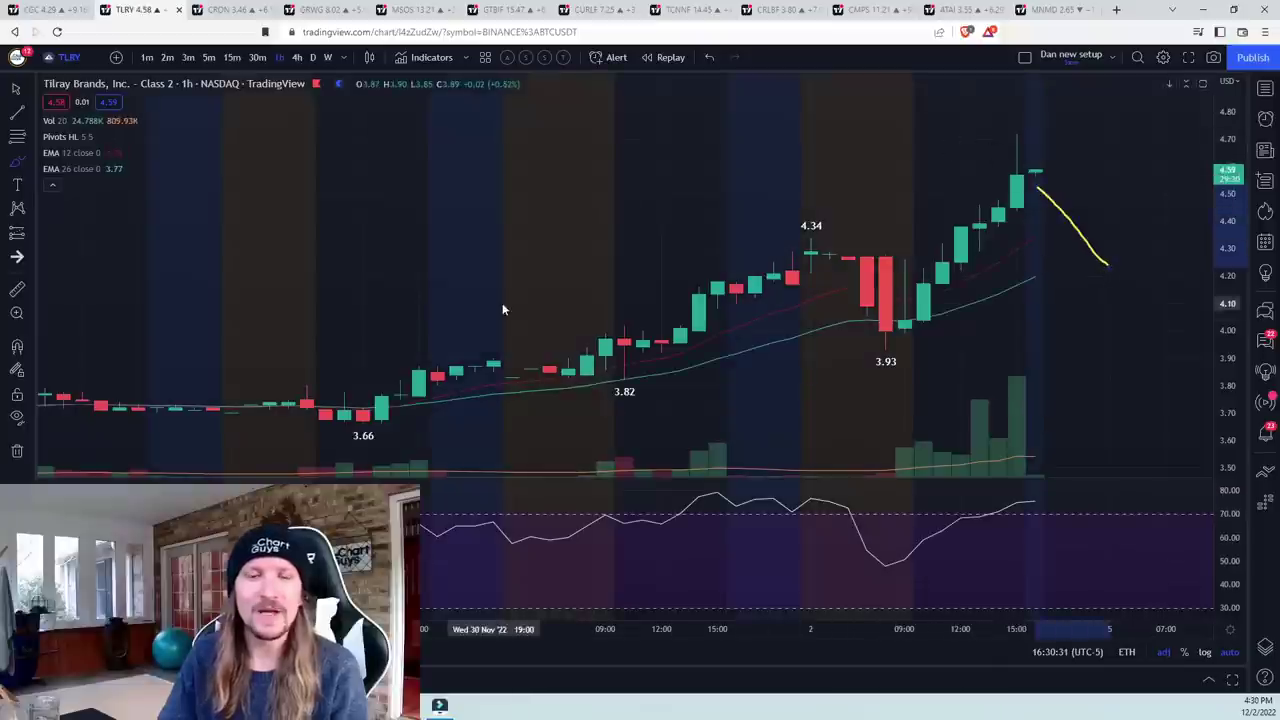
- Remove the brush drawing from the TLRY chart and switch it back to the daily interval
click(17, 450)
click(63, 443)
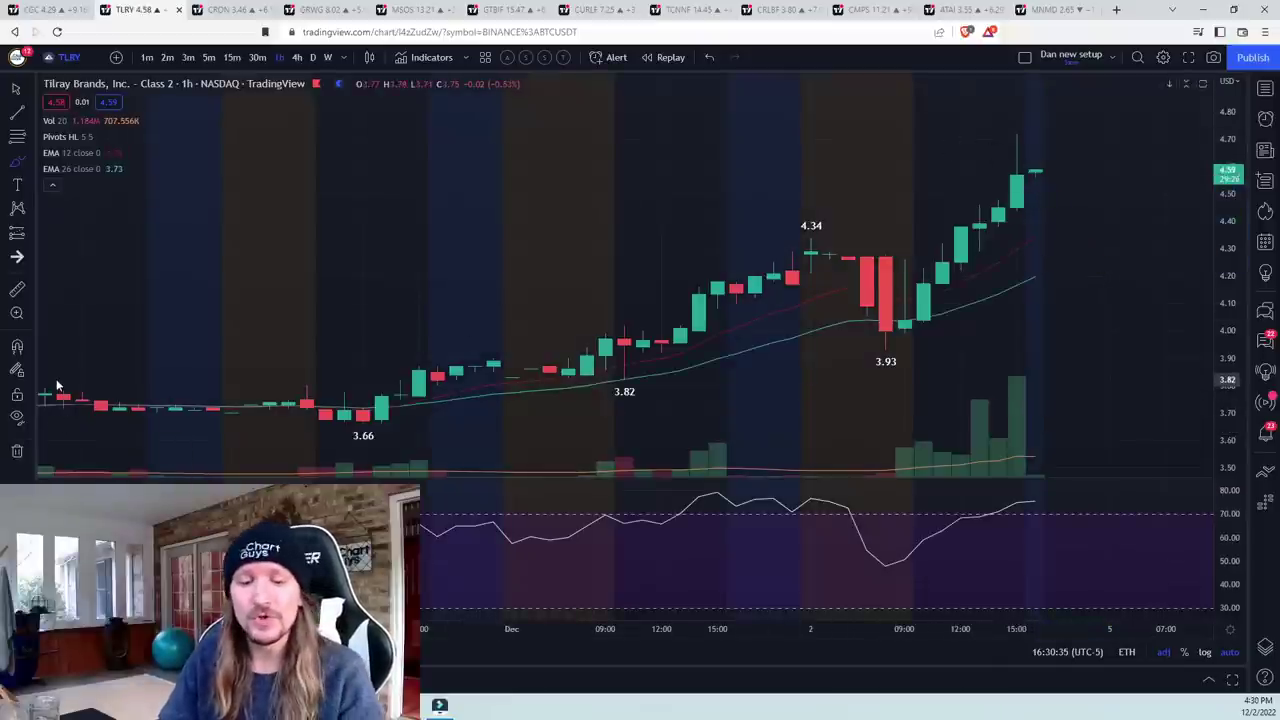
click(312, 57)
scroll(698, 314, down, 5)
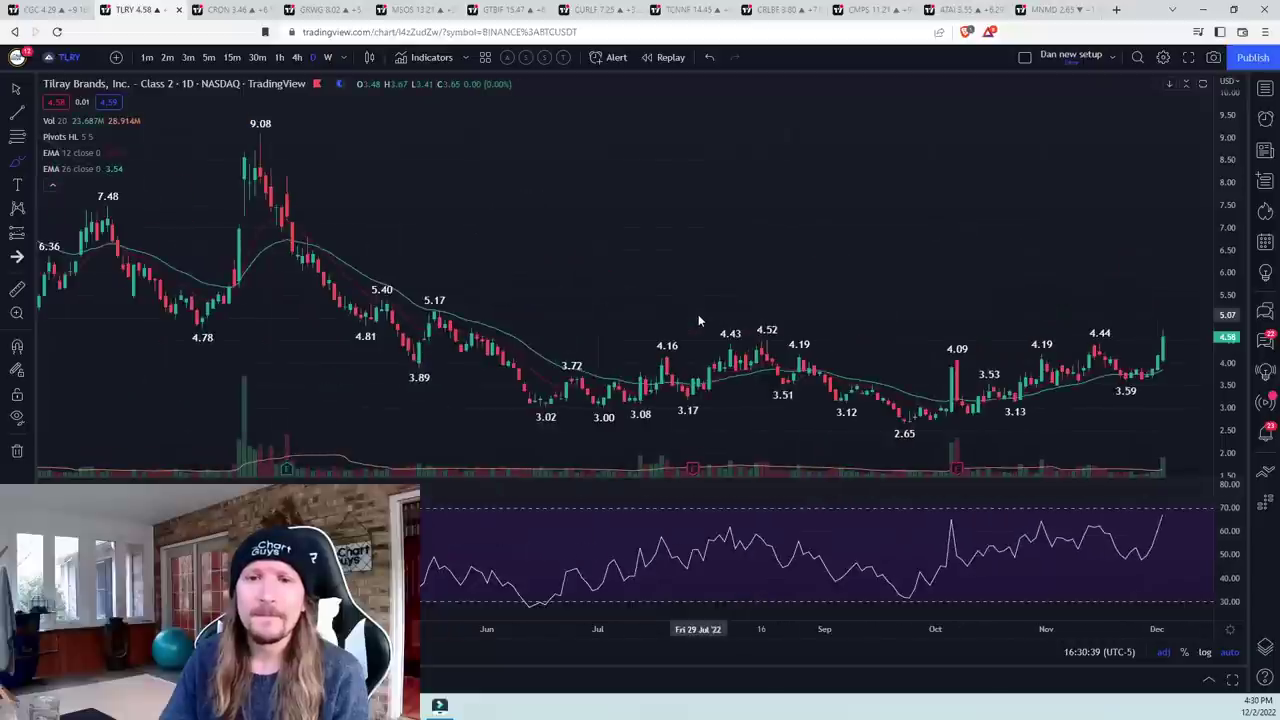
scroll(698, 320, up, 5)
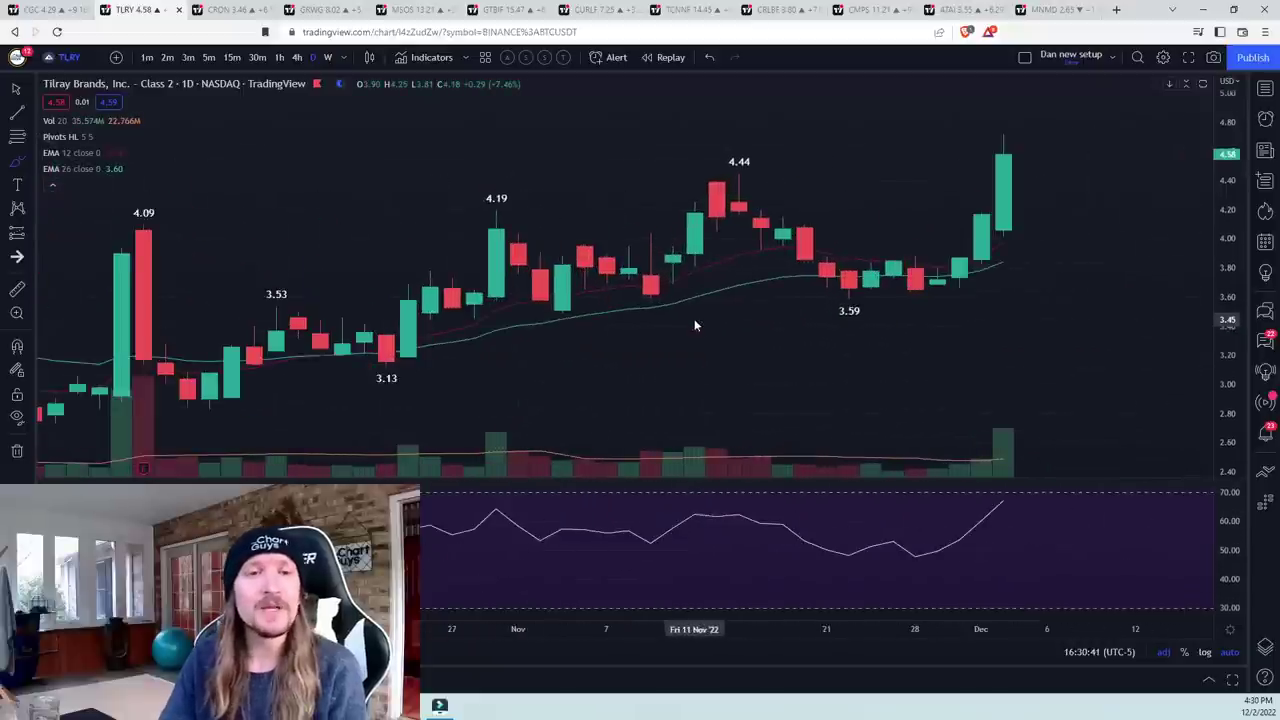
- Open the CRON chart and examine its weekly trend, from the long-term history down to the recent candles
click(235, 9)
scroll(705, 385, up, 5)
scroll(501, 230, up, 1)
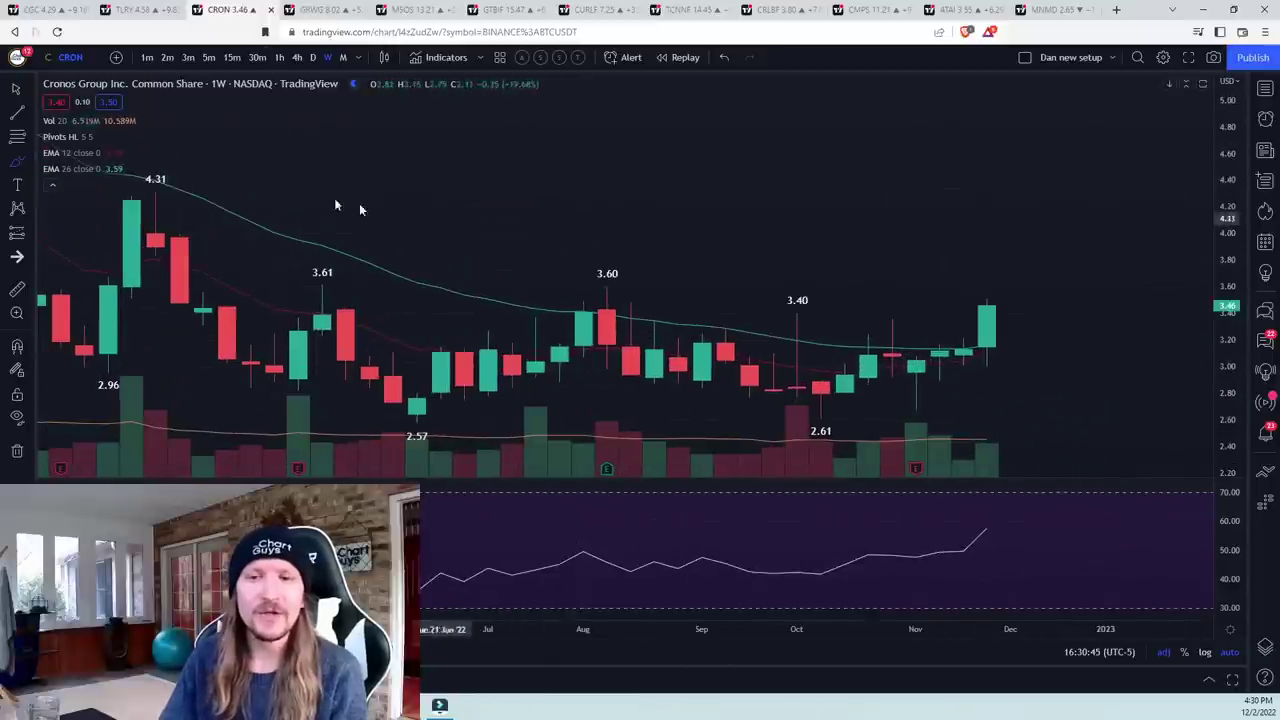
scroll(283, 194, down, 2)
scroll(394, 191, down, 5)
scroll(455, 258, up, 5)
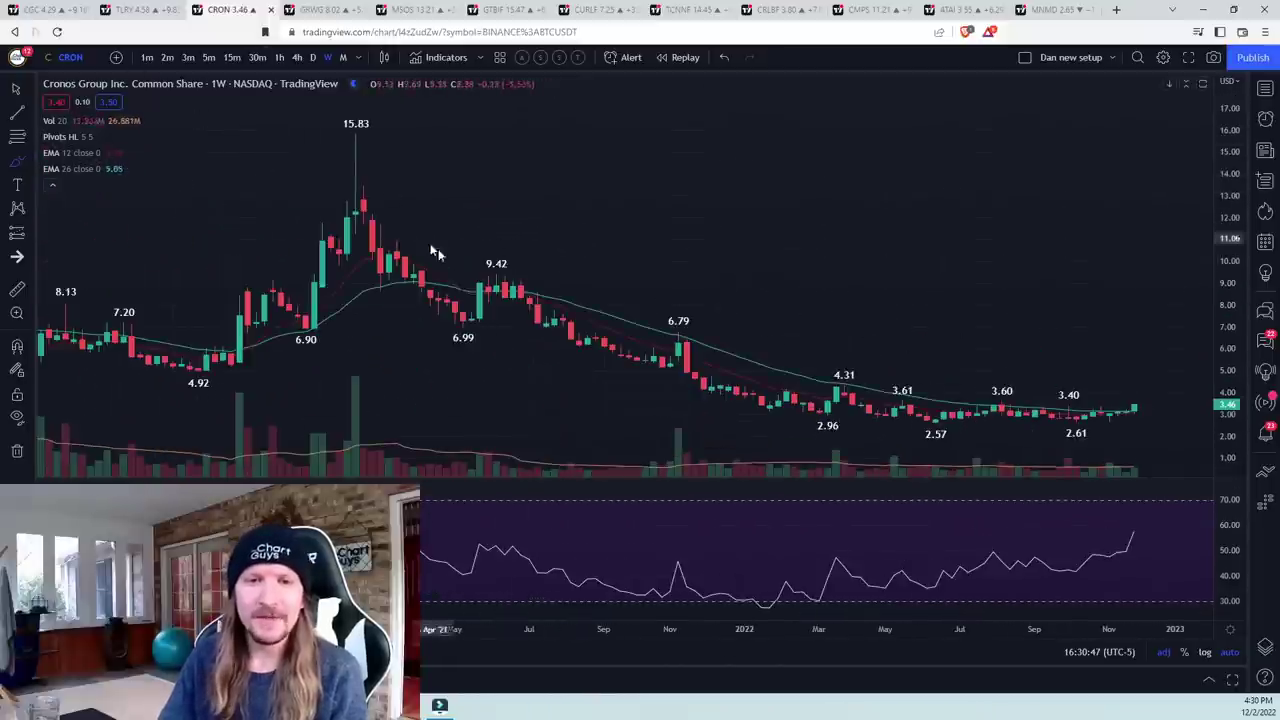
scroll(460, 262, up, 1)
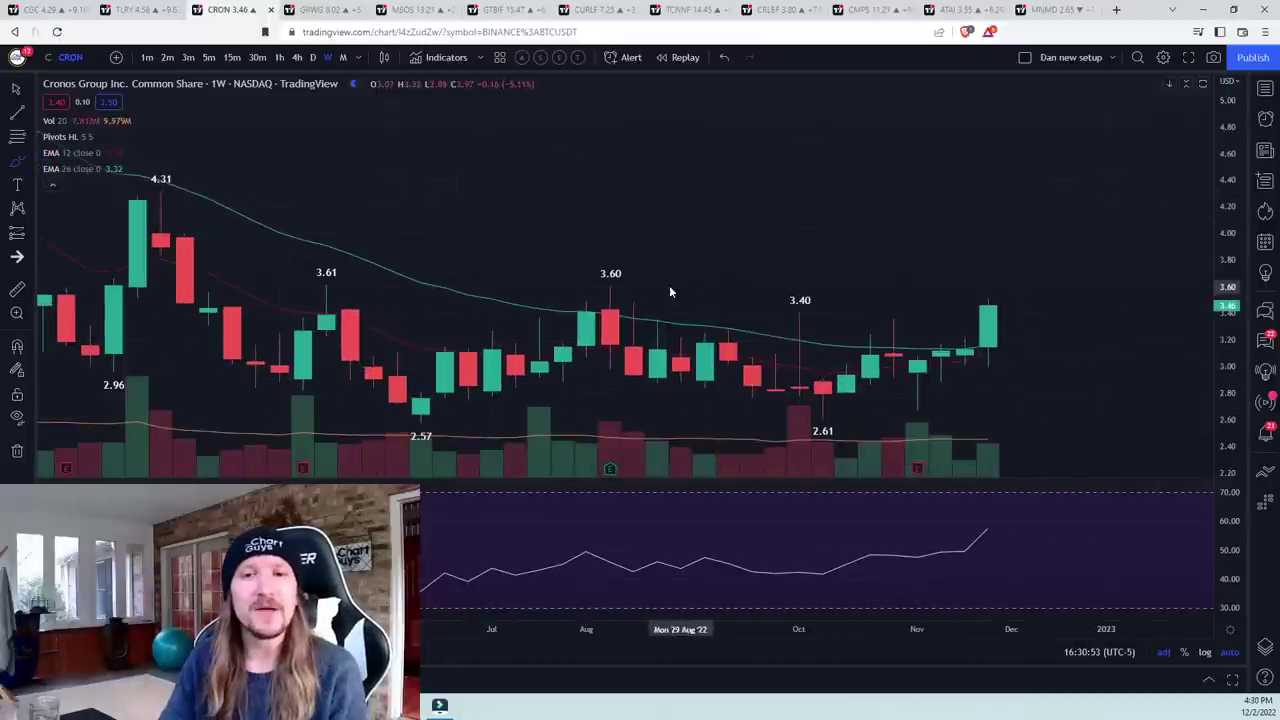
- Mark CRON's weekly highs and lows since June with brush strokes and sketch the rise past the latest candle
drag(326, 288, 350, 288)
drag(593, 290, 630, 290)
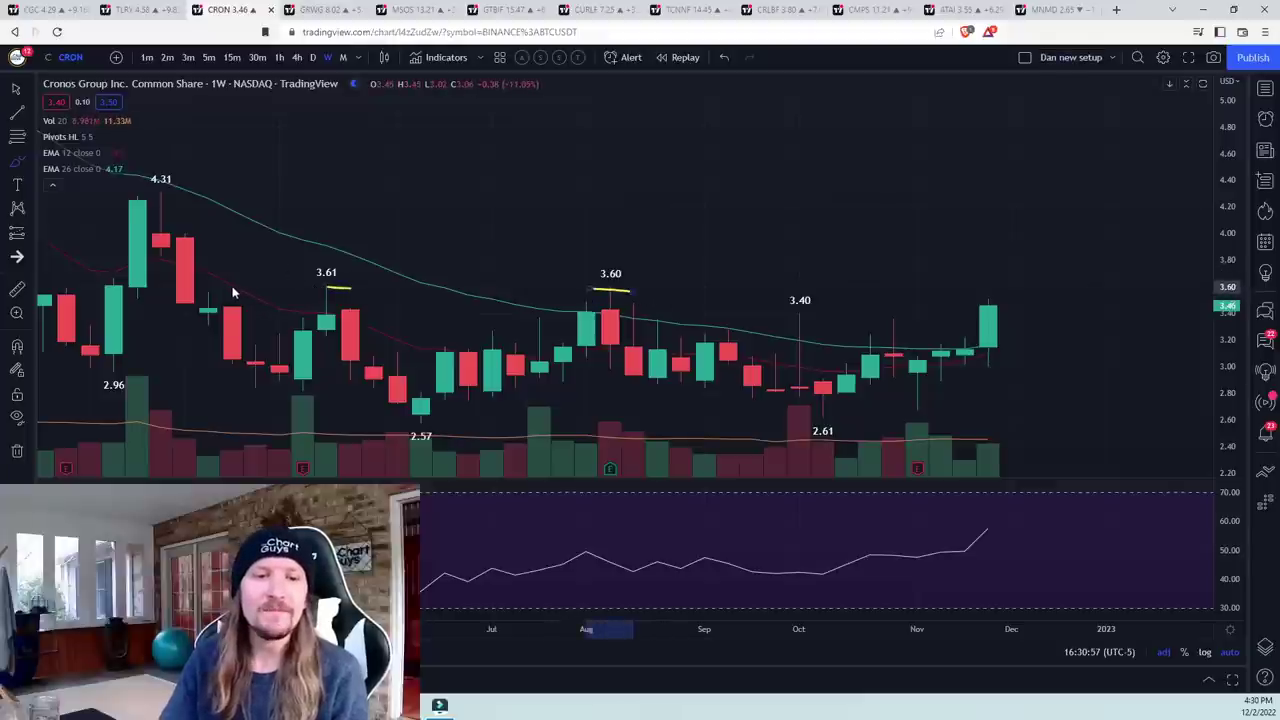
scroll(248, 303, up, 2)
drag(687, 264, 741, 264)
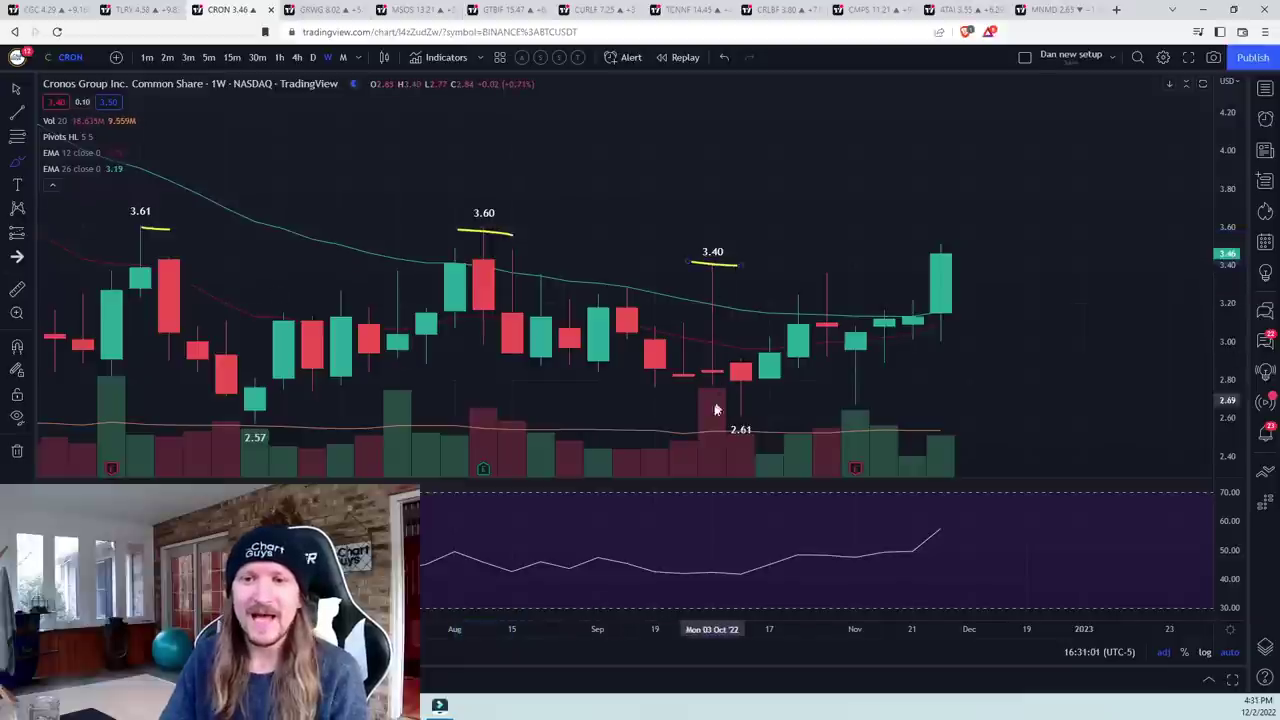
drag(718, 412, 766, 411)
drag(800, 270, 855, 272)
mouse_move(833, 404)
mouse_down()
mouse_move(880, 403)
mouse_move(998, 202)
mouse_up()
- Clear the CRON drawings and review the chart on the 1-hour and daily intervals
click(17, 451)
click(90, 445)
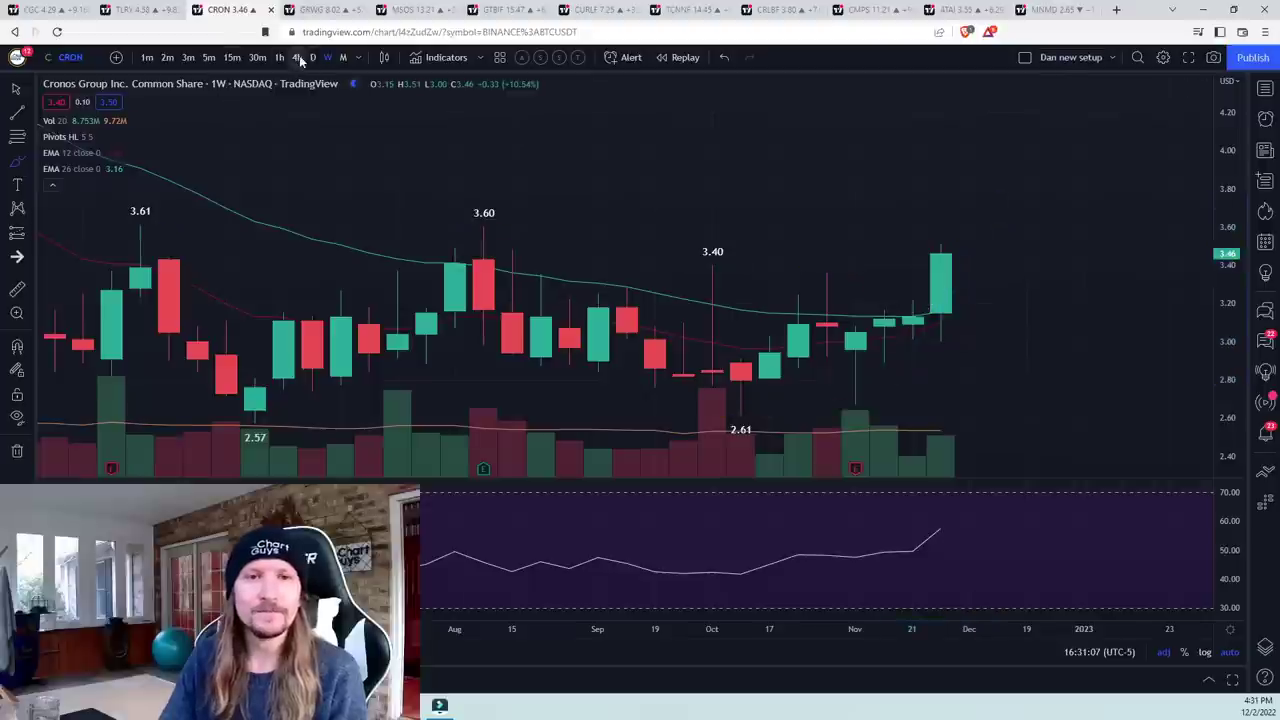
click(283, 58)
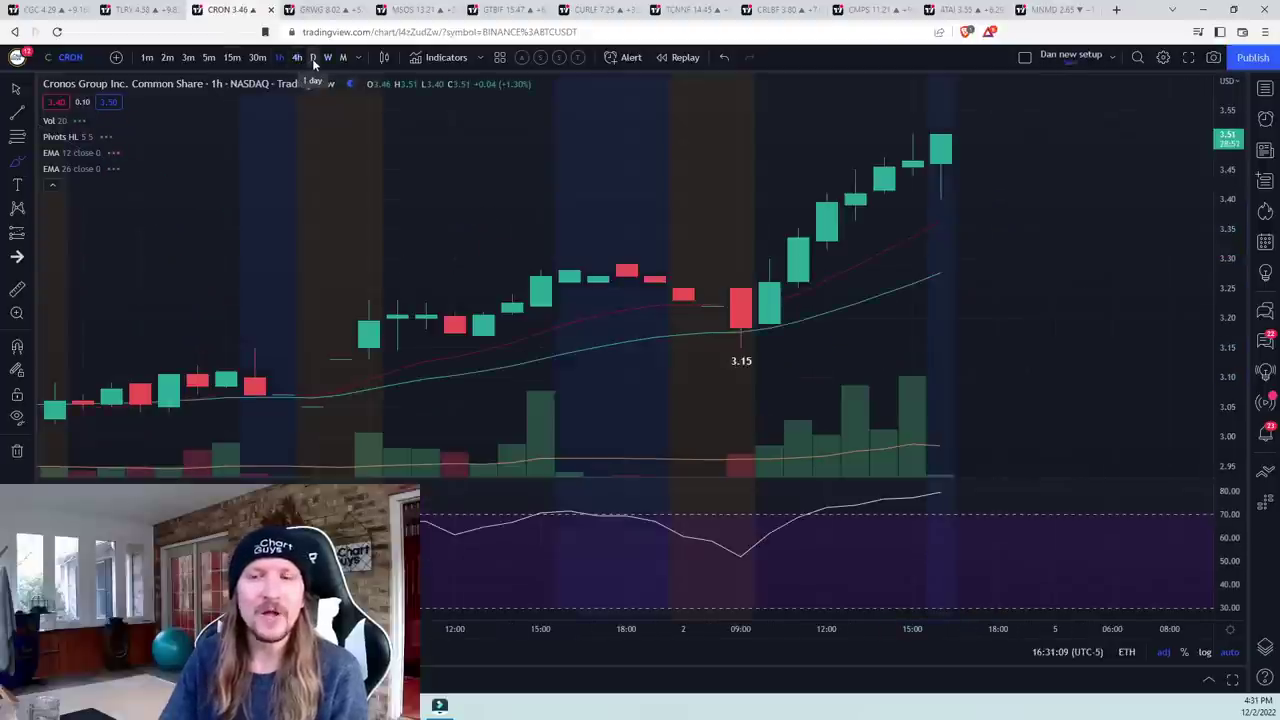
click(313, 58)
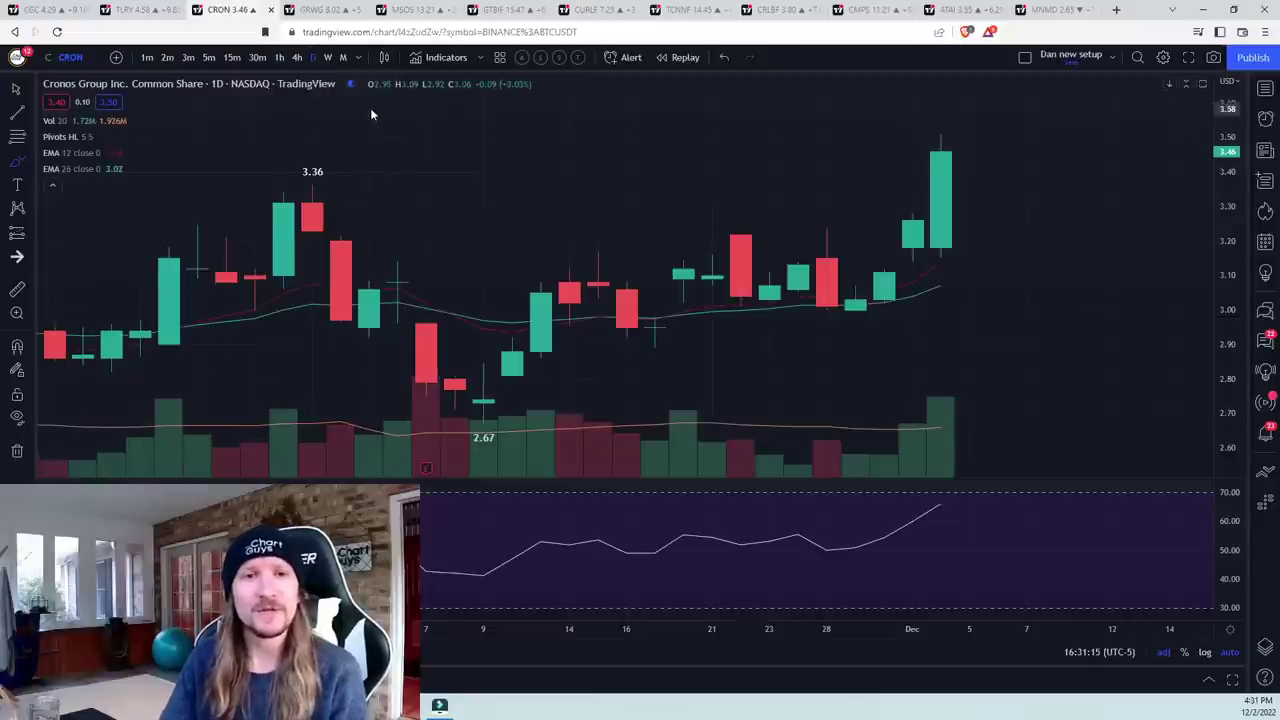
- Open the GRWG chart and examine its longer weekly trend and its recent candles on the daily interval
click(318, 9)
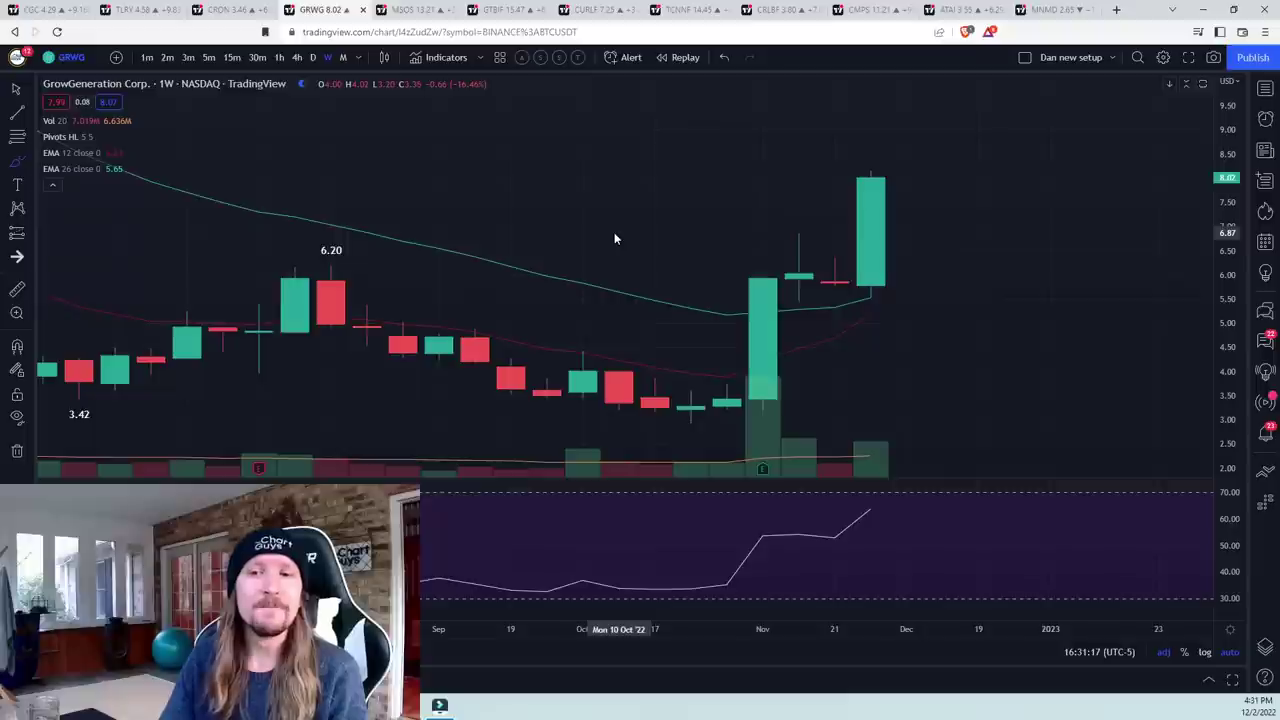
scroll(614, 238, down, 2)
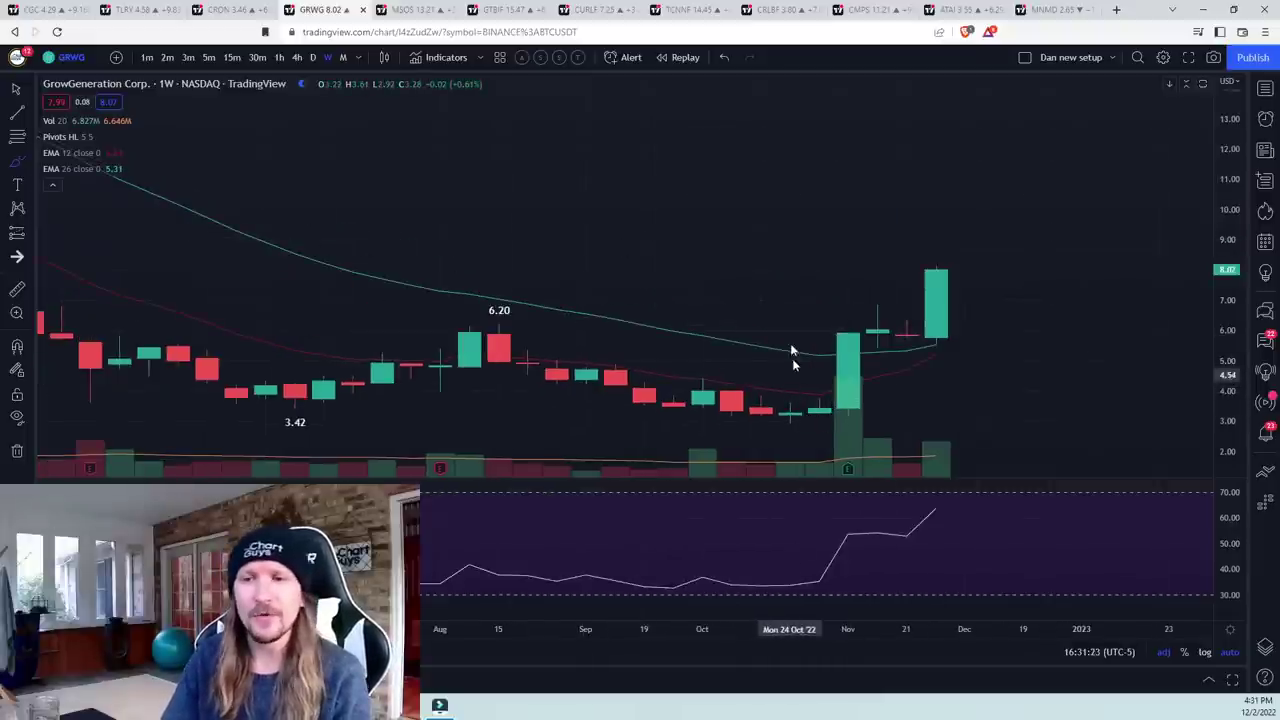
scroll(711, 343, down, 1)
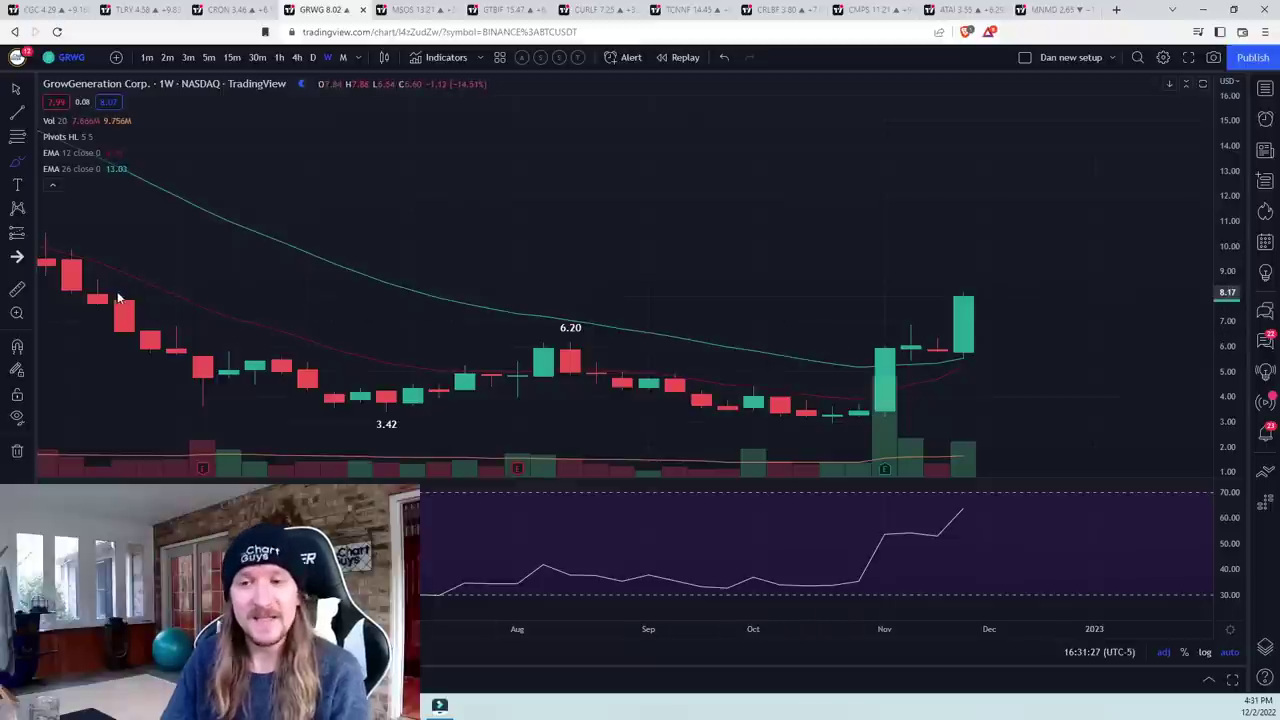
scroll(117, 297, down, 1)
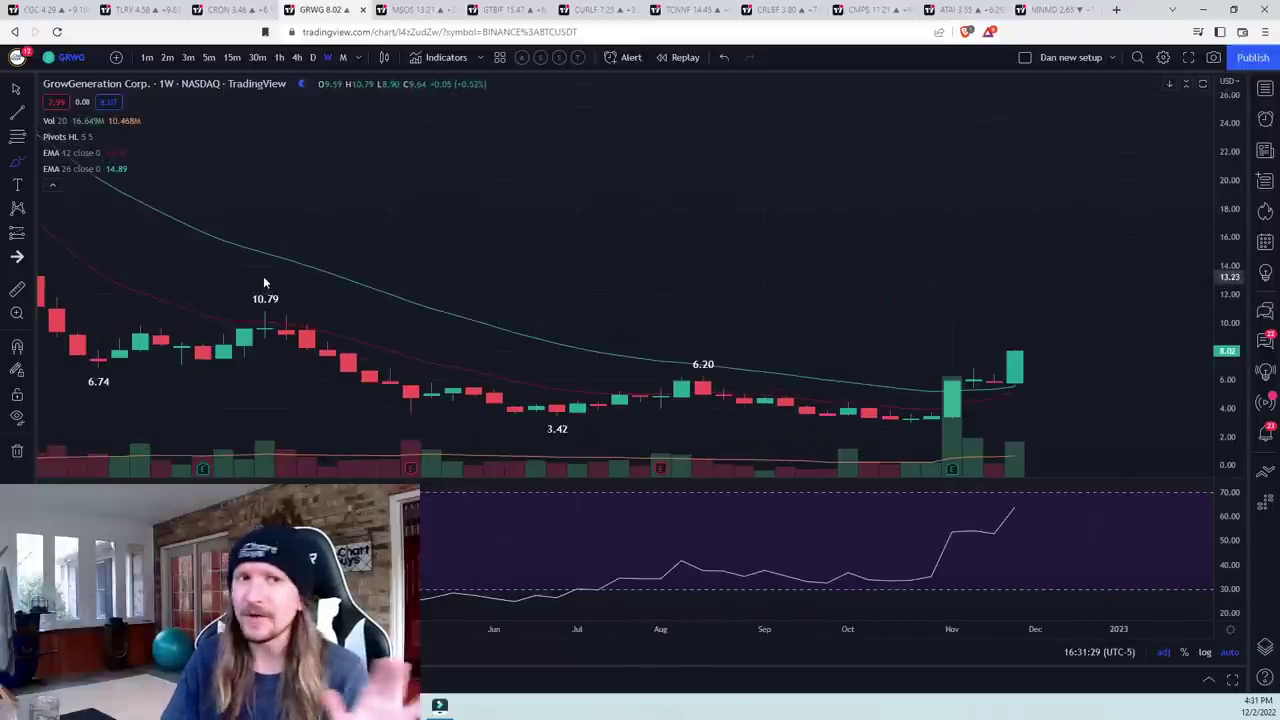
click(312, 57)
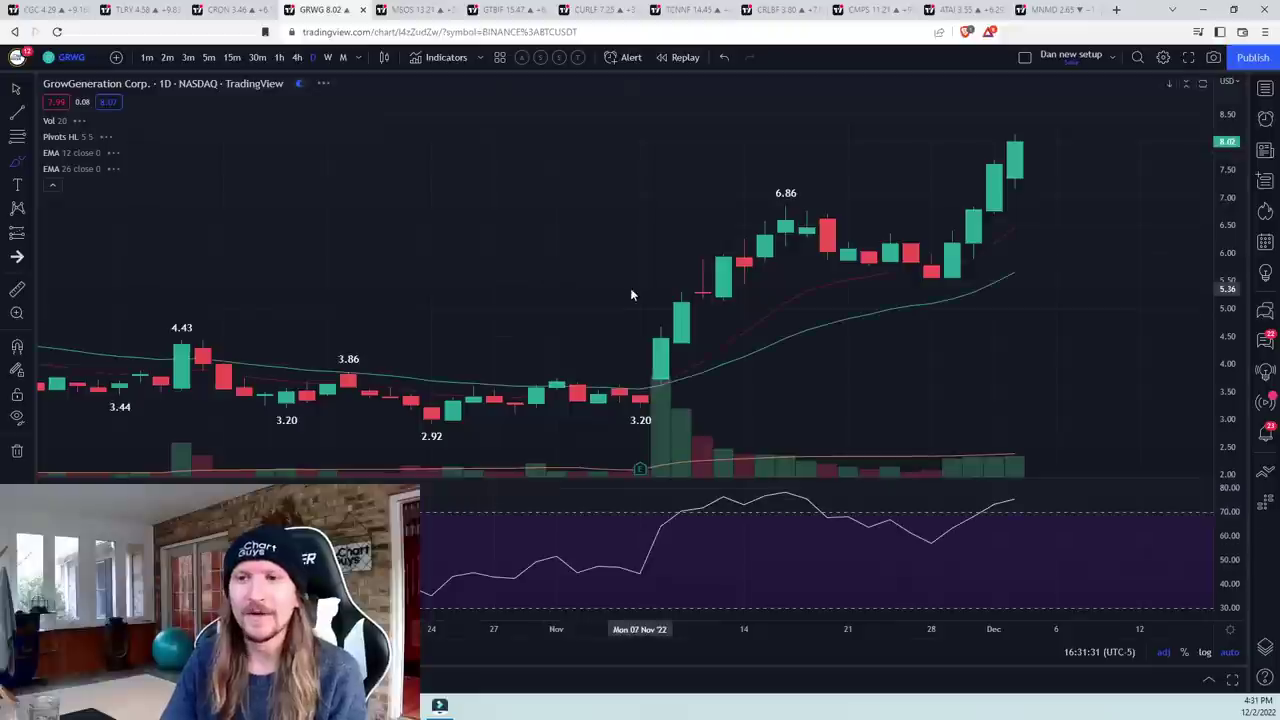
scroll(630, 292, up, 4)
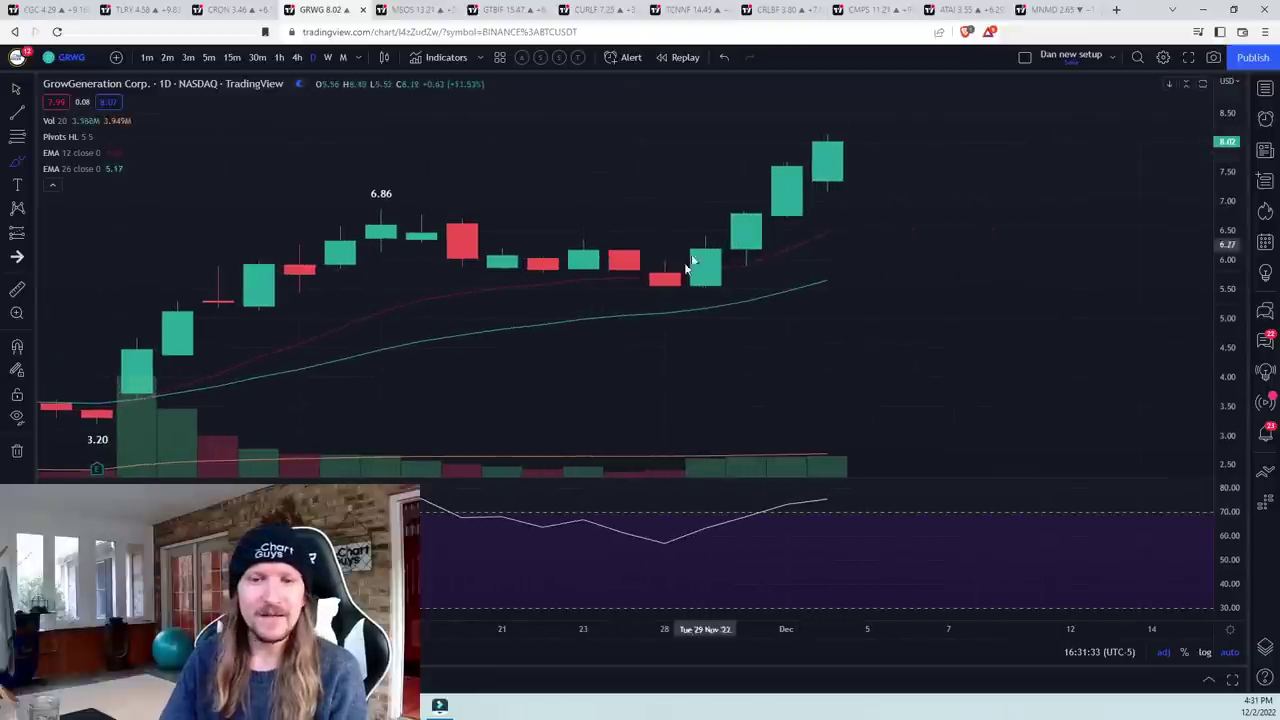
- Underline GRWG's latest 1-hour pullback low at about 7.62 and sketch a daily pullback from the latest candle to about 7.00
click(280, 57)
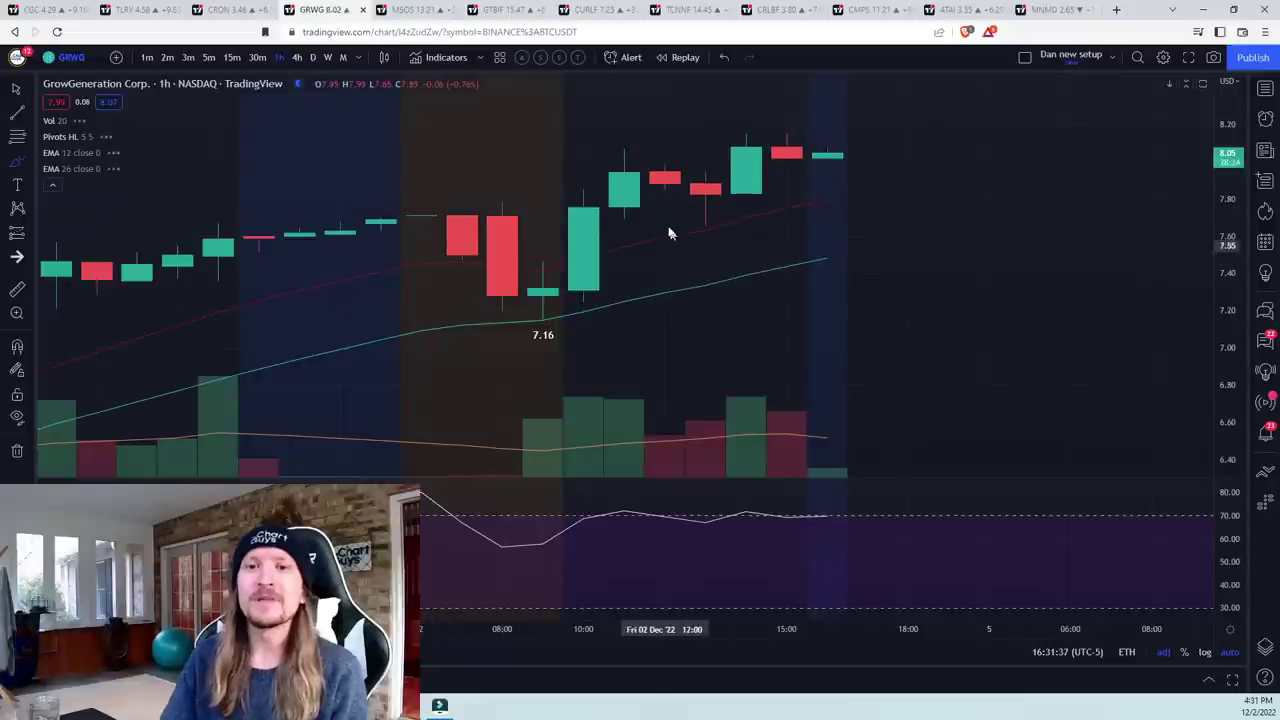
drag(669, 231, 742, 232)
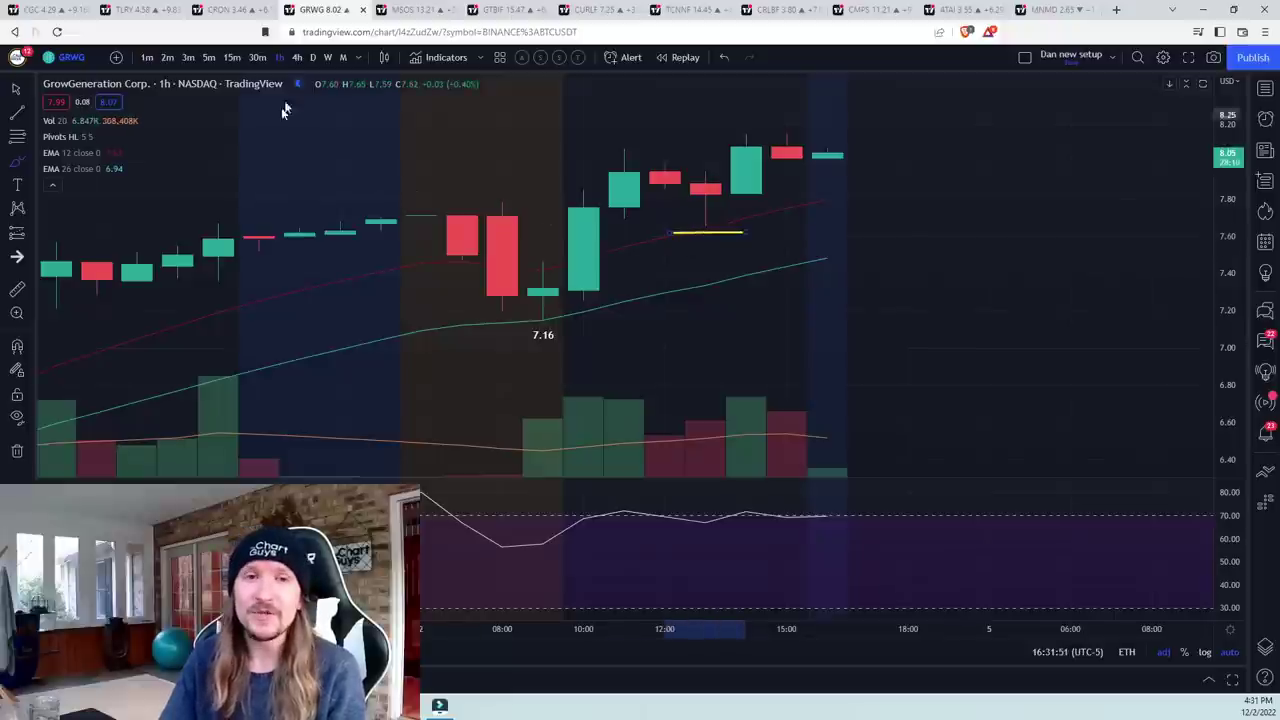
click(313, 57)
drag(832, 140, 908, 200)
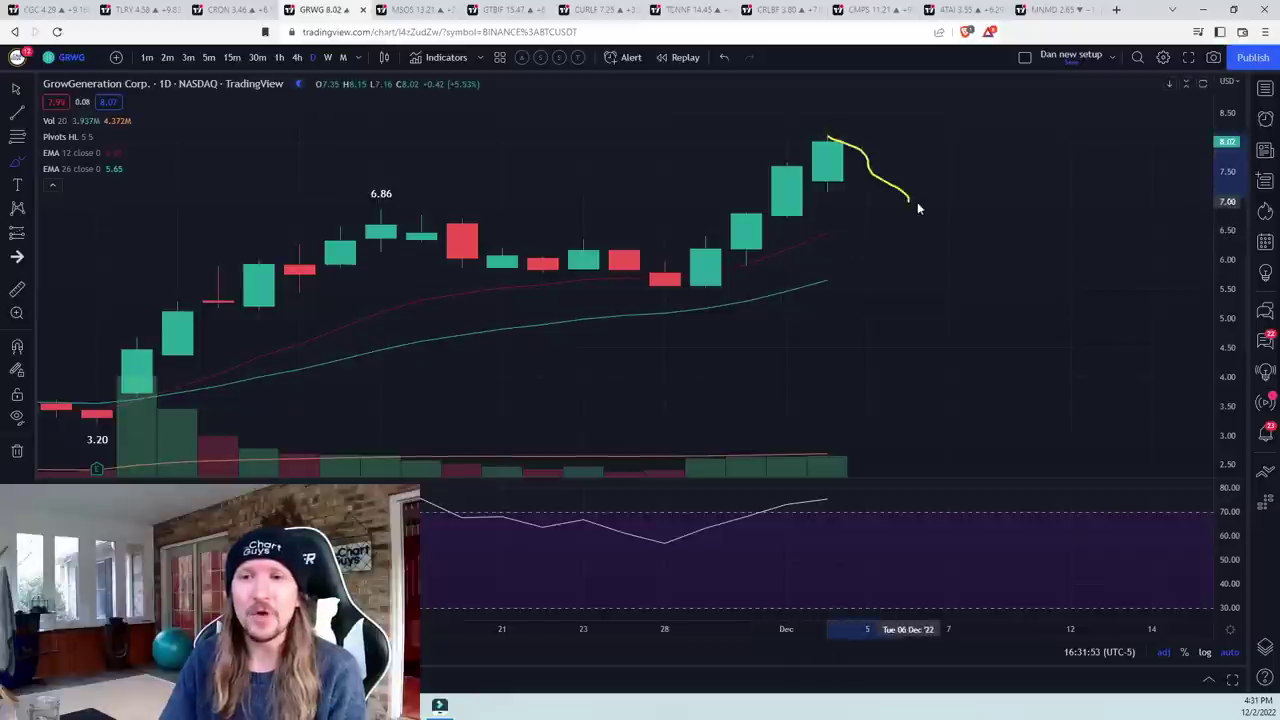
- Clear the GRWG brush drawings and load the VFF chart, showing its daily candles from October onward
click(16, 450)
click(57, 441)
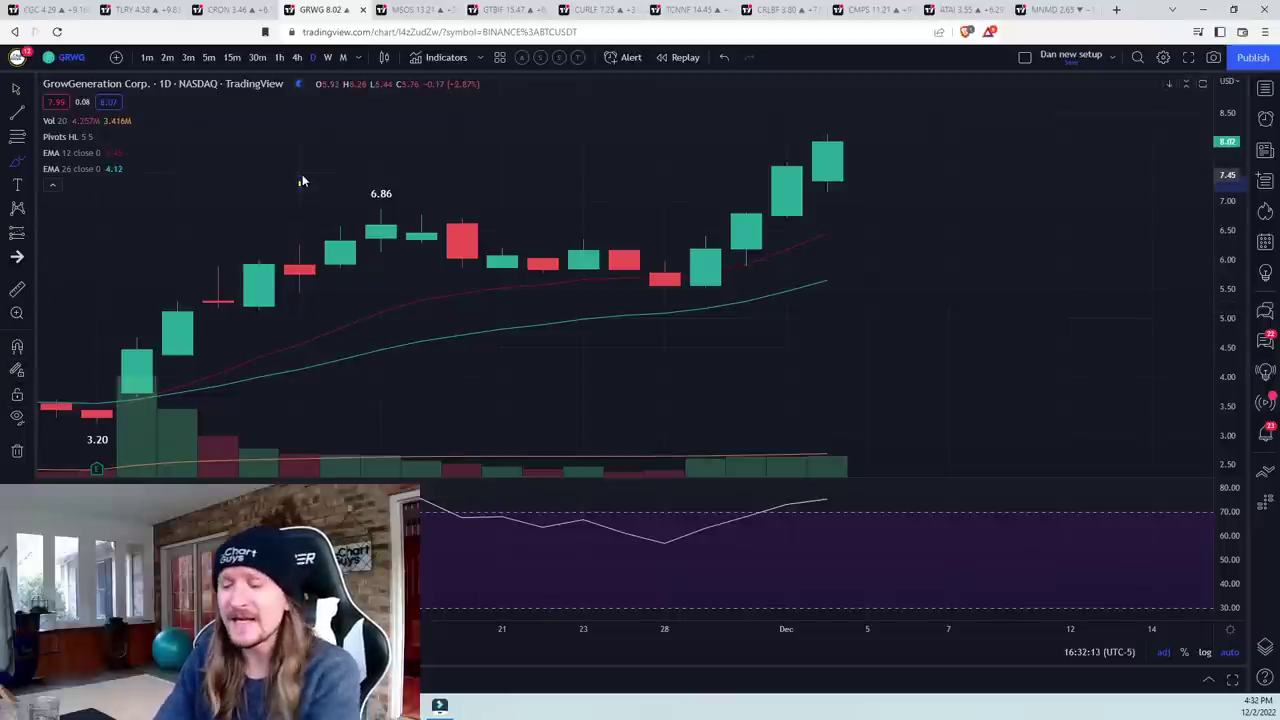
text(VFF)
key(Return)
scroll(452, 285, down, 6)
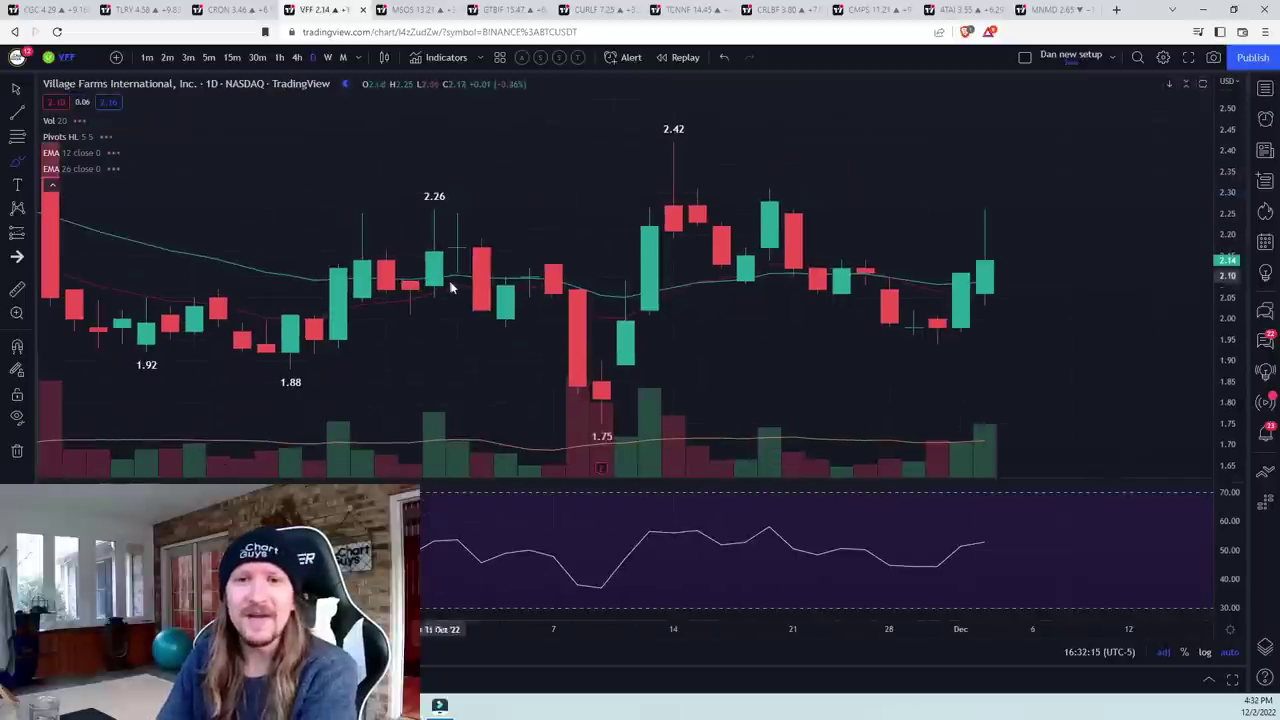
scroll(450, 289, down, 2)
scroll(449, 282, up, 8)
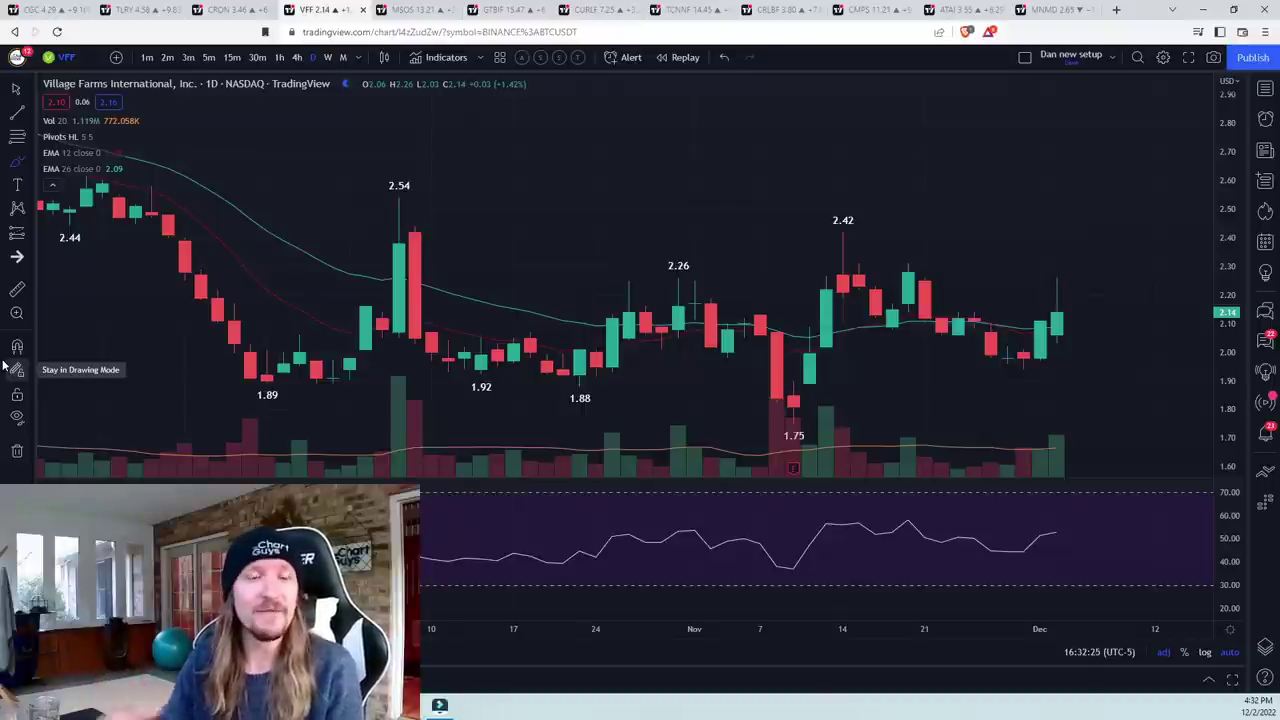
scroll(186, 440, up, 3)
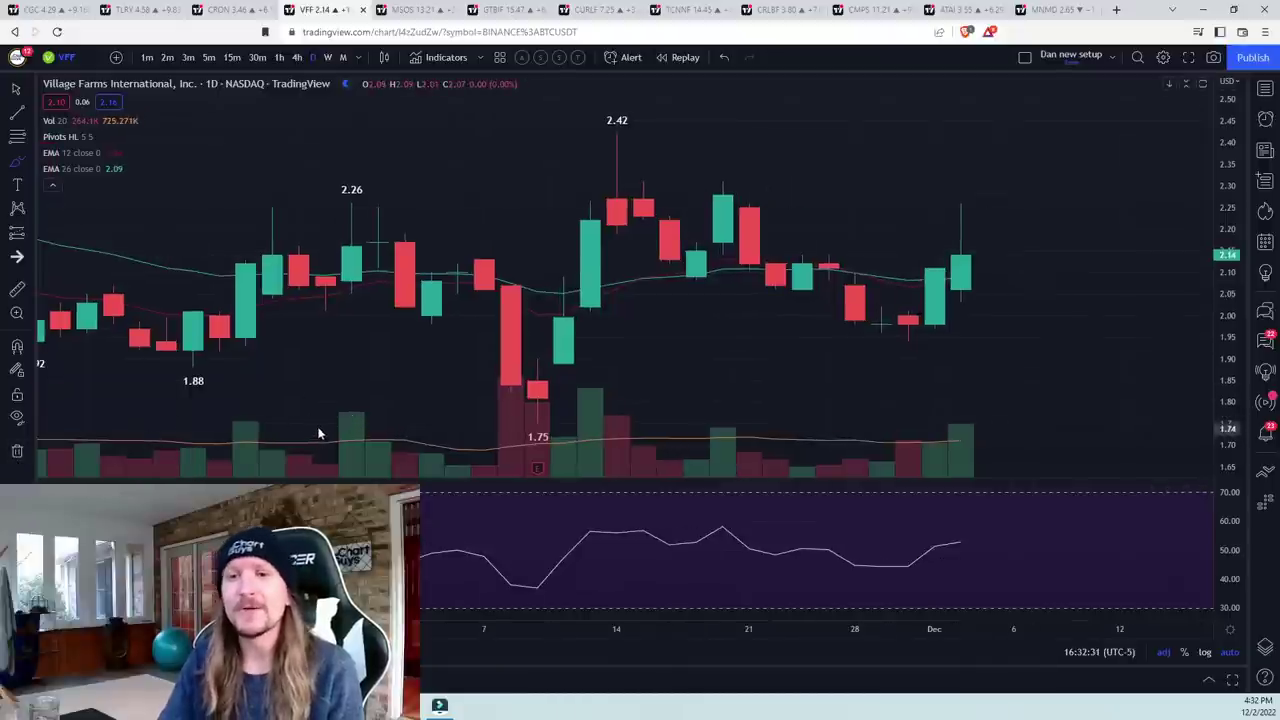
scroll(320, 428, down, 3)
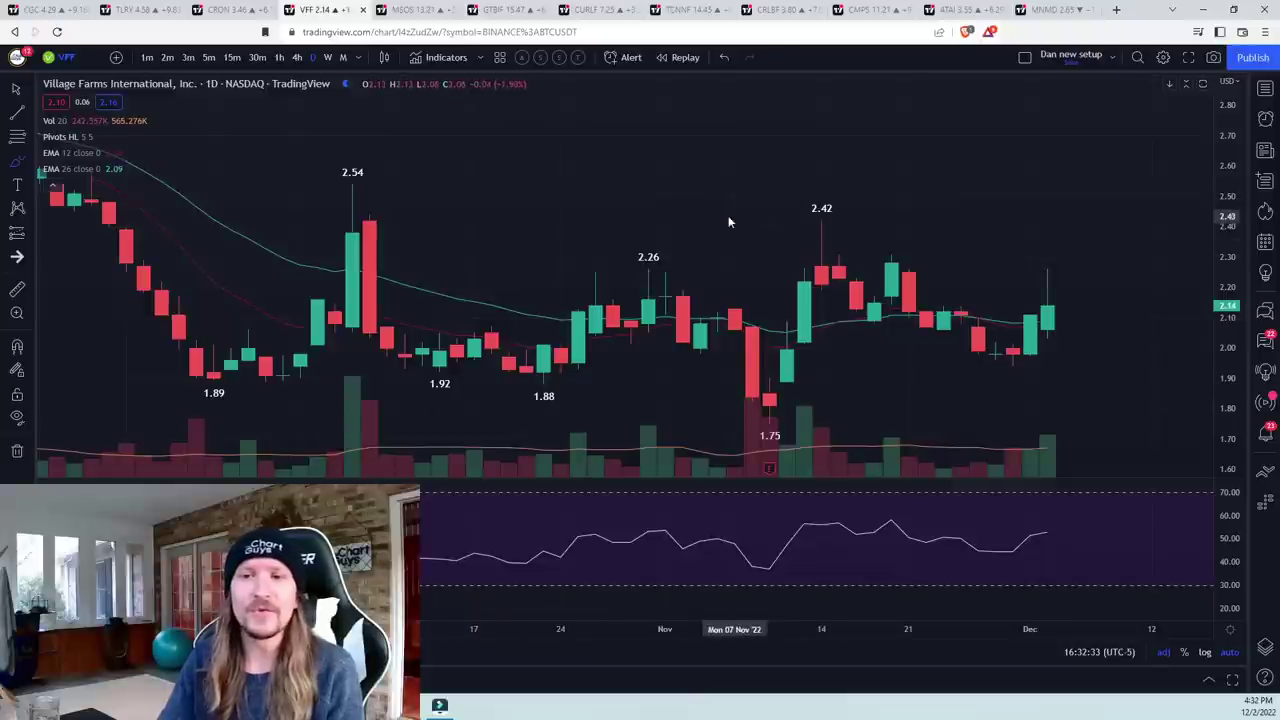
- Check VFF on the 1-hour and 5-minute intervals and mark the 2.42 and 2.54 highs on the daily chart with brush strokes
click(281, 58)
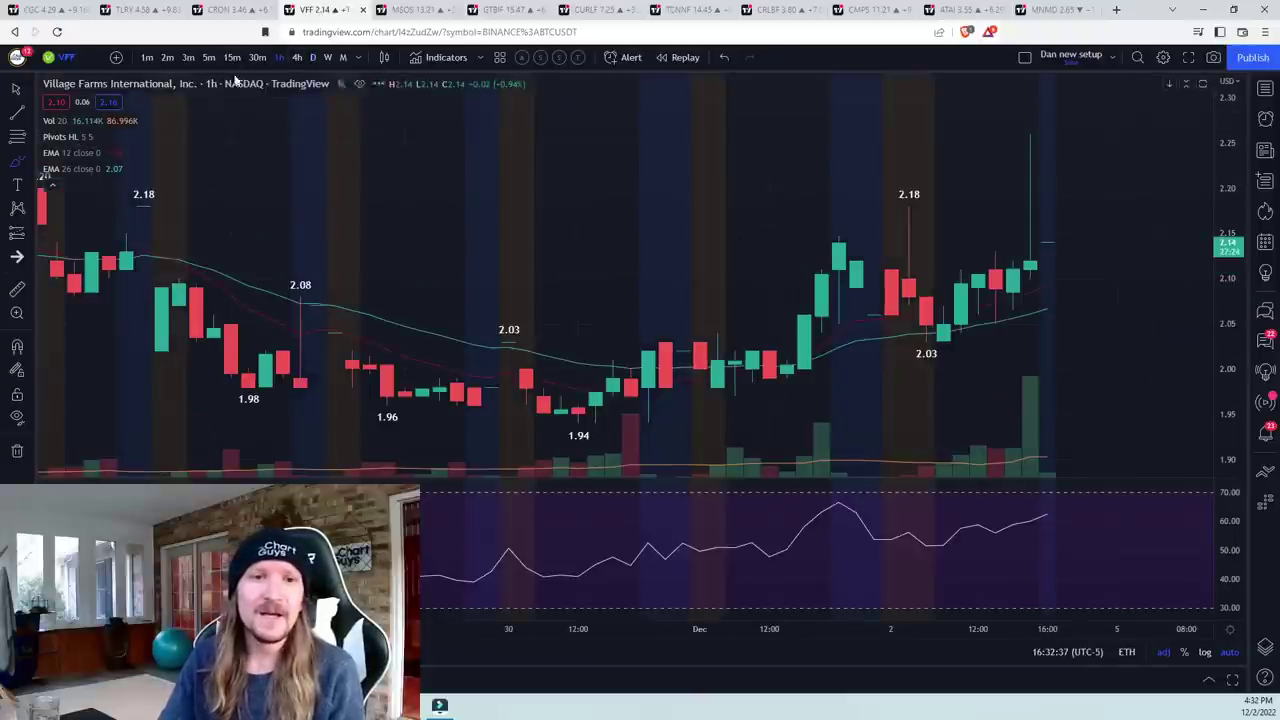
click(208, 57)
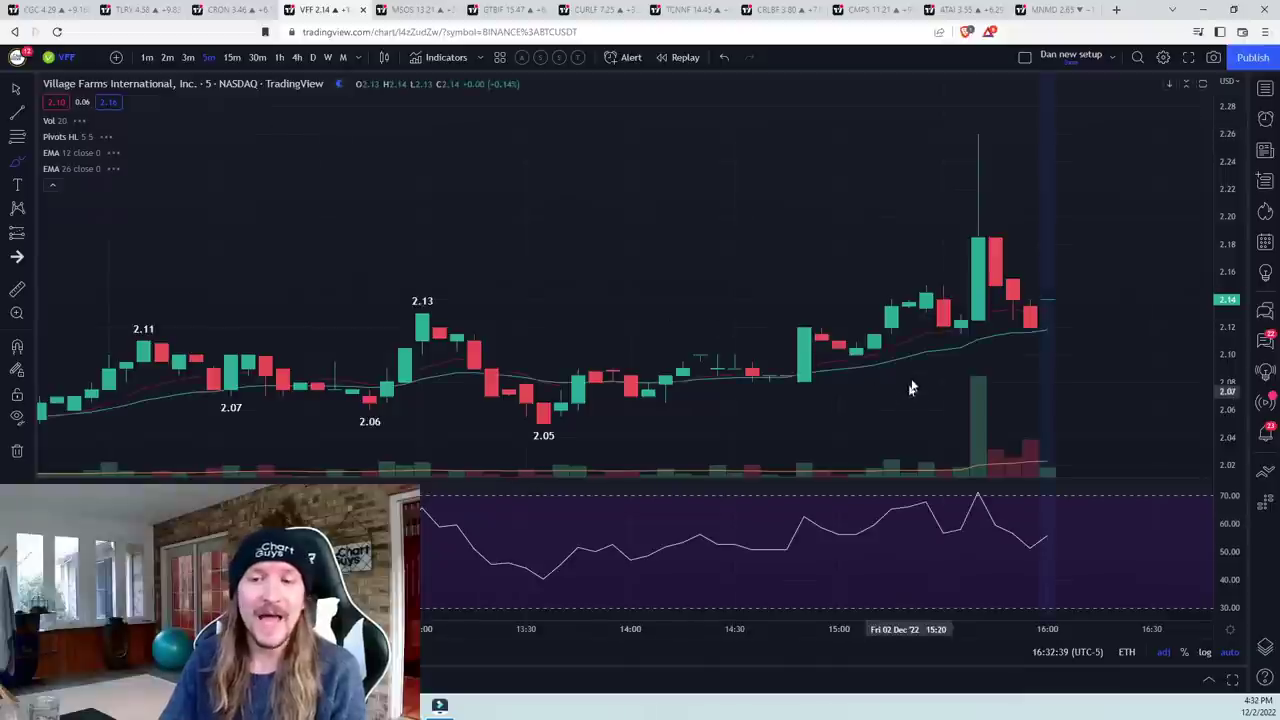
click(312, 58)
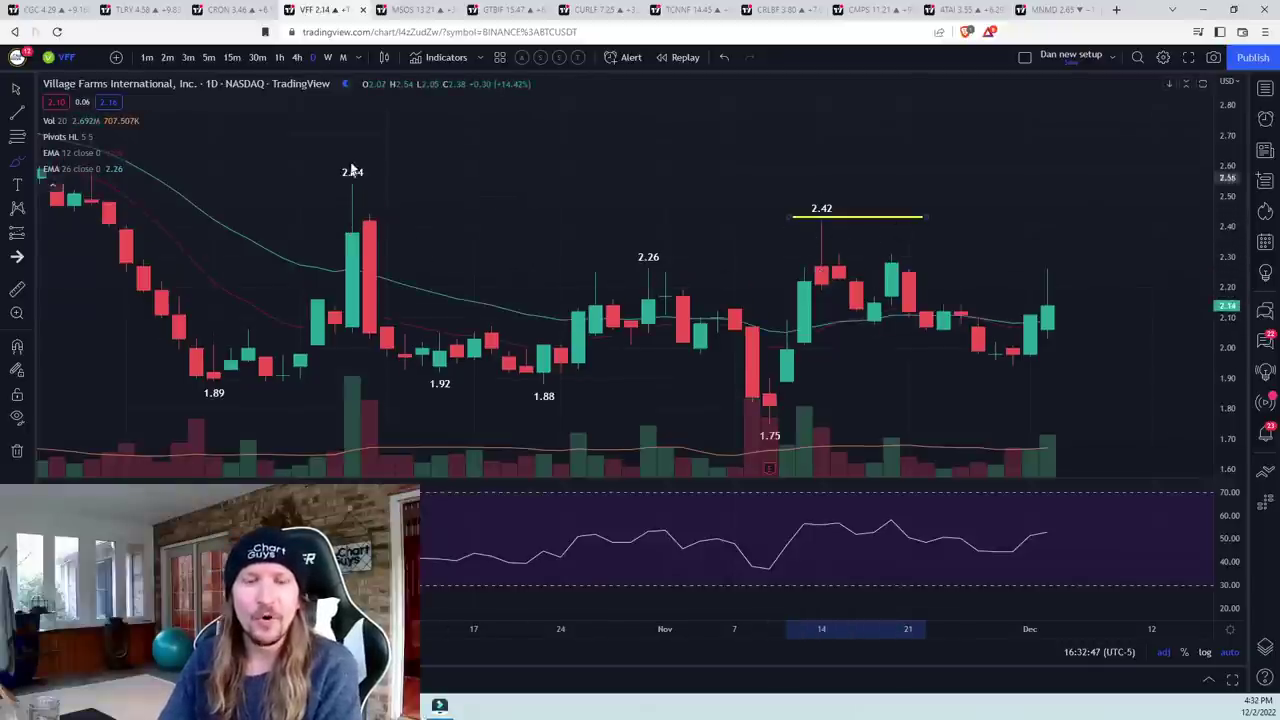
drag(324, 187, 384, 187)
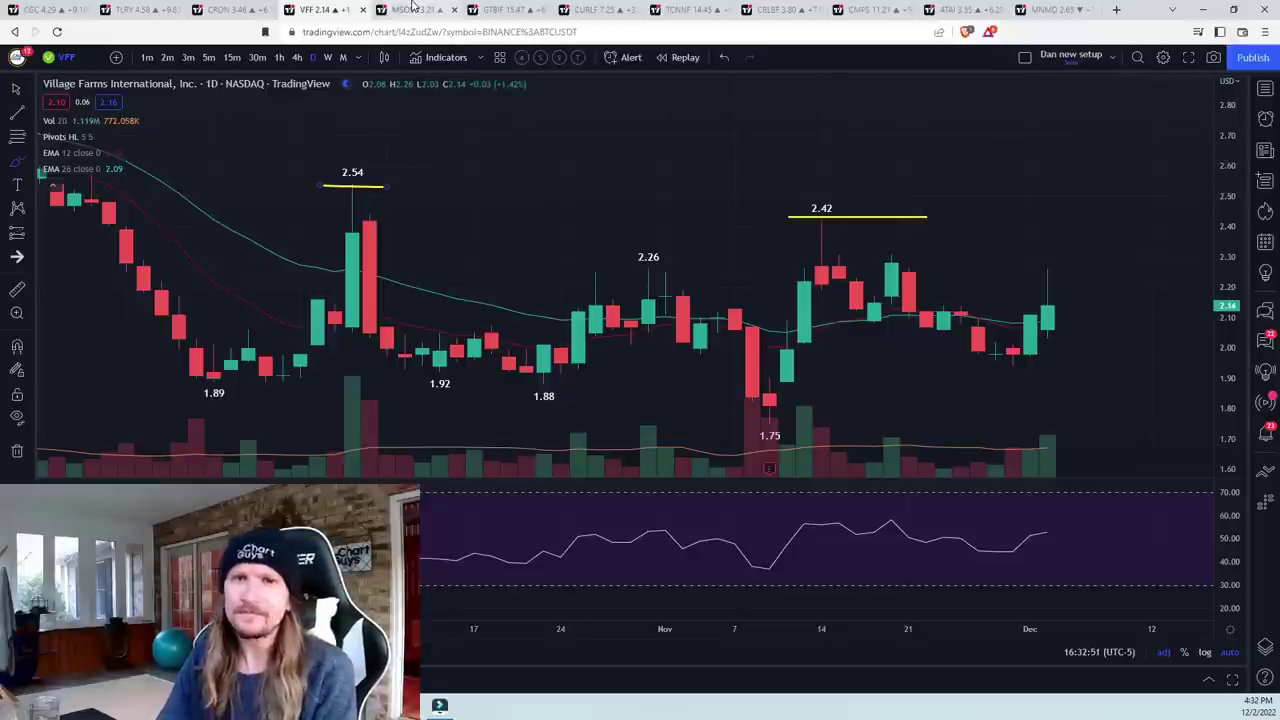
- Open the MSOS chart and examine its weekly candles around the October low and the recent rise
click(410, 9)
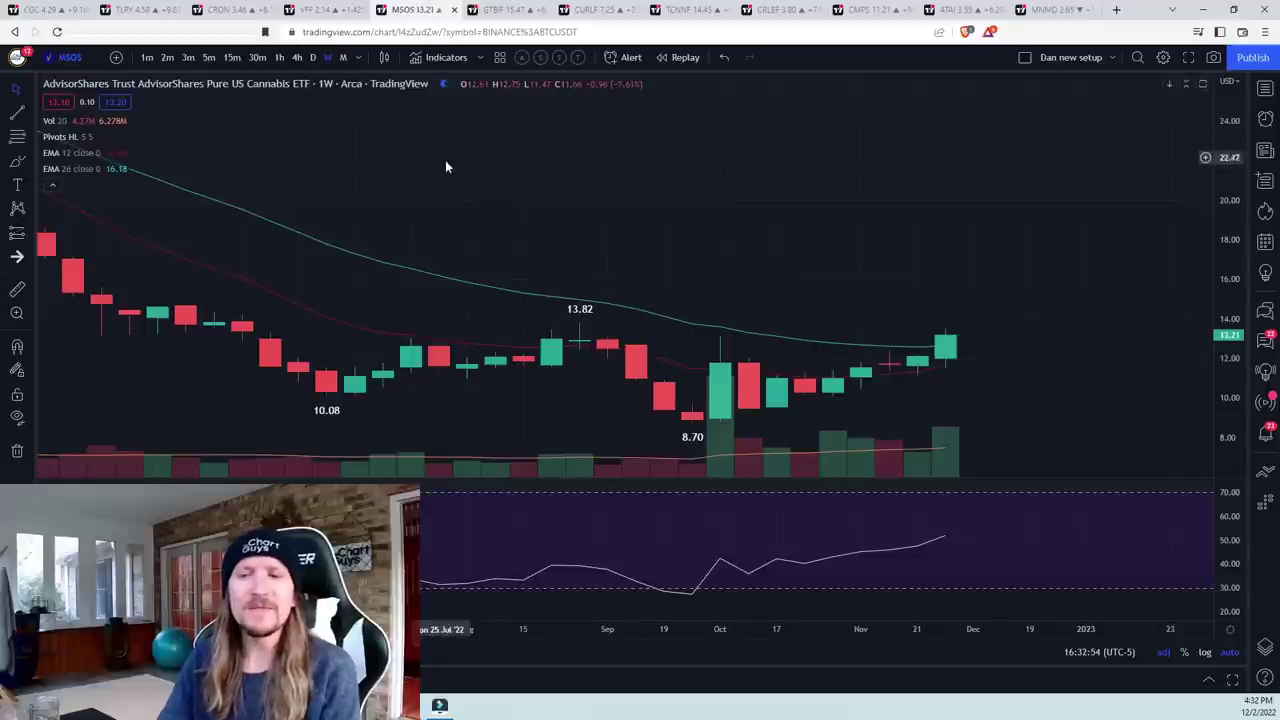
scroll(452, 179, up, 3)
scroll(452, 179, down, 2)
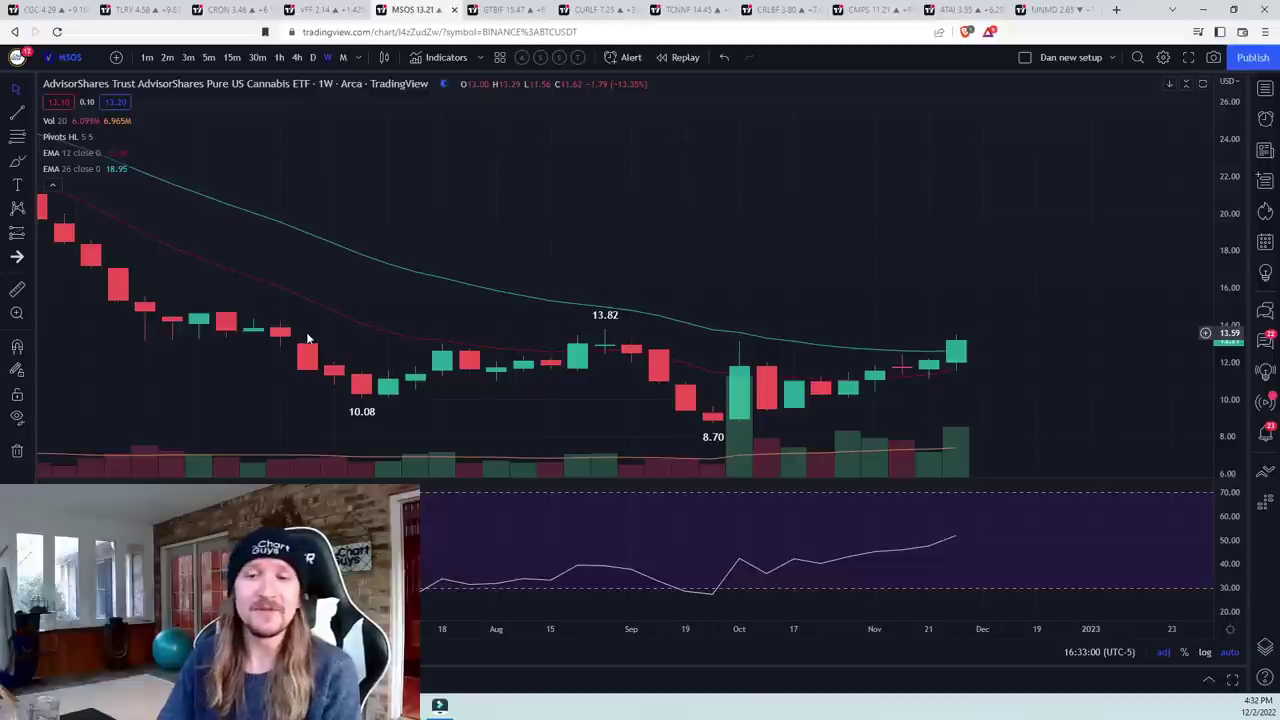
scroll(307, 338, up, 3)
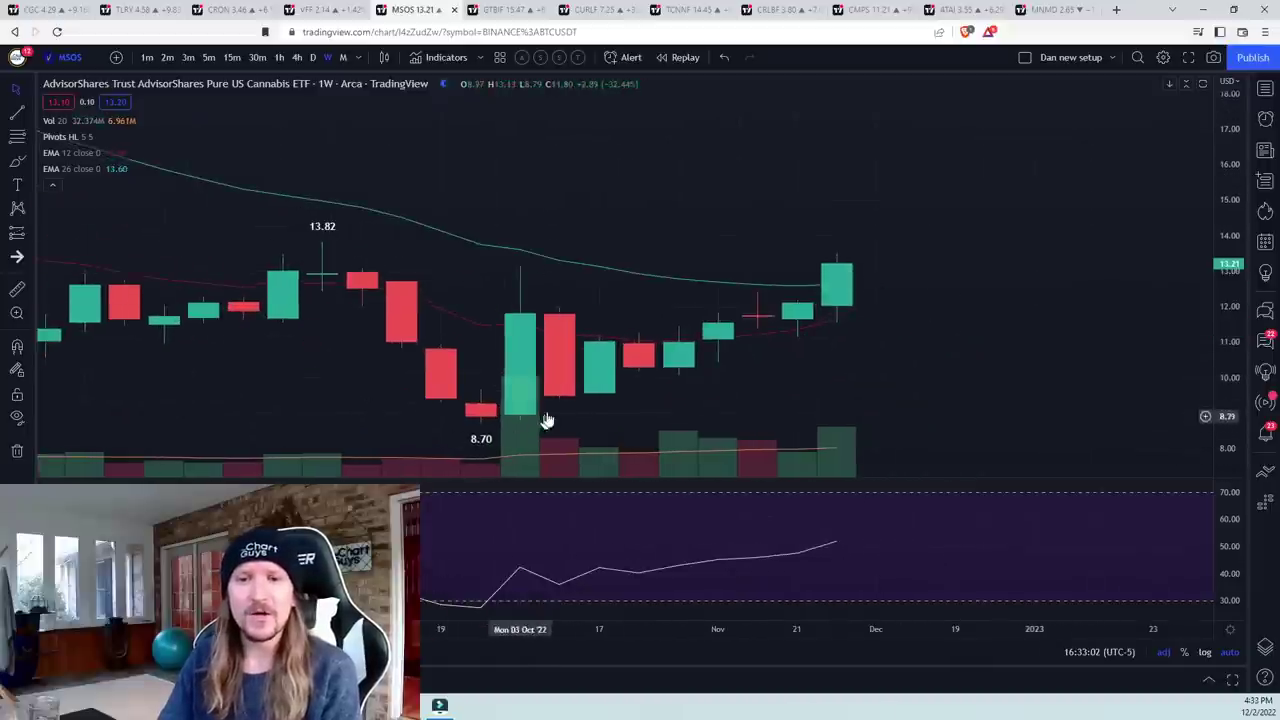
click(316, 58)
click(328, 57)
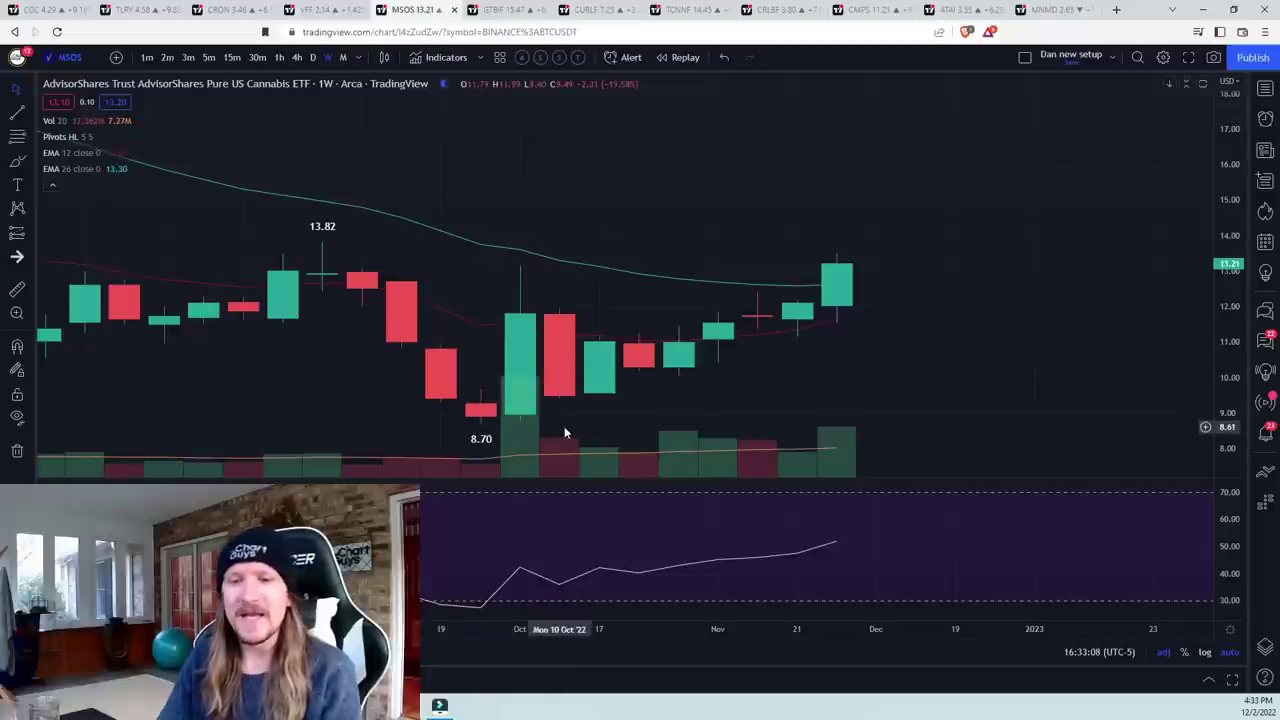
- Load the SPY weekly chart for comparison and return to the MSOS chart
text(SPY)
key(Return)
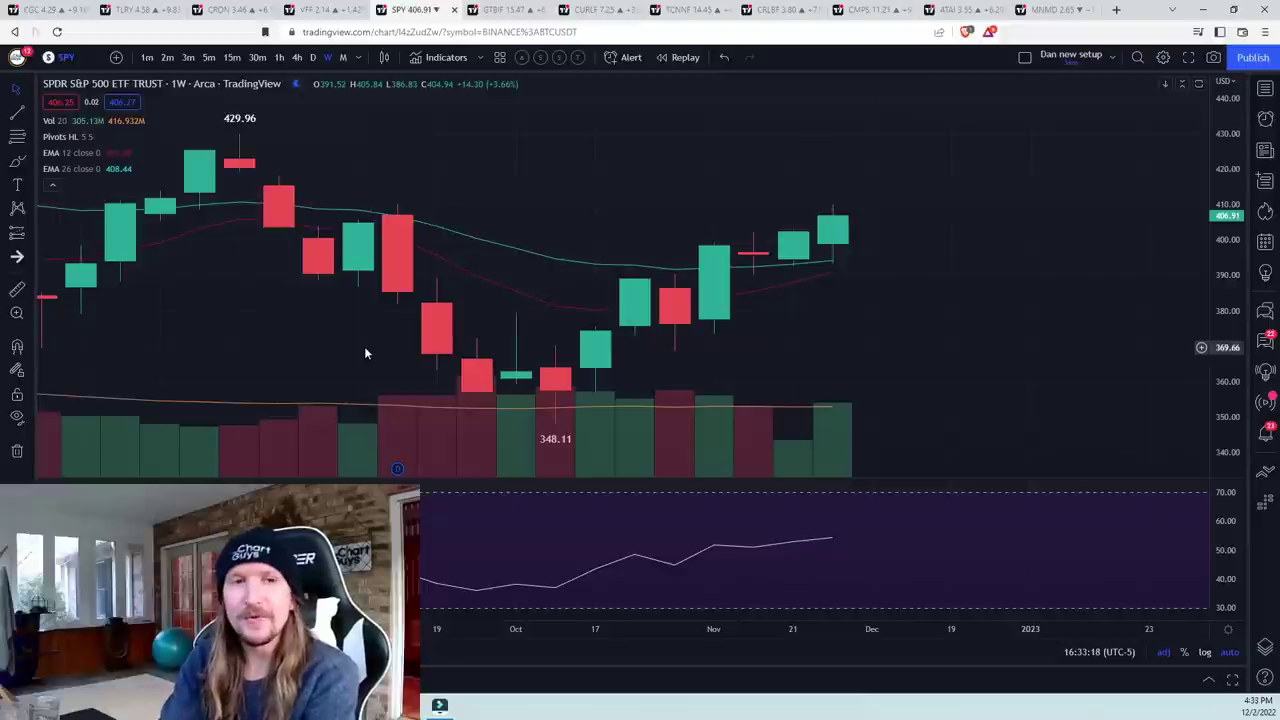
text(MSOS)
key(Return)
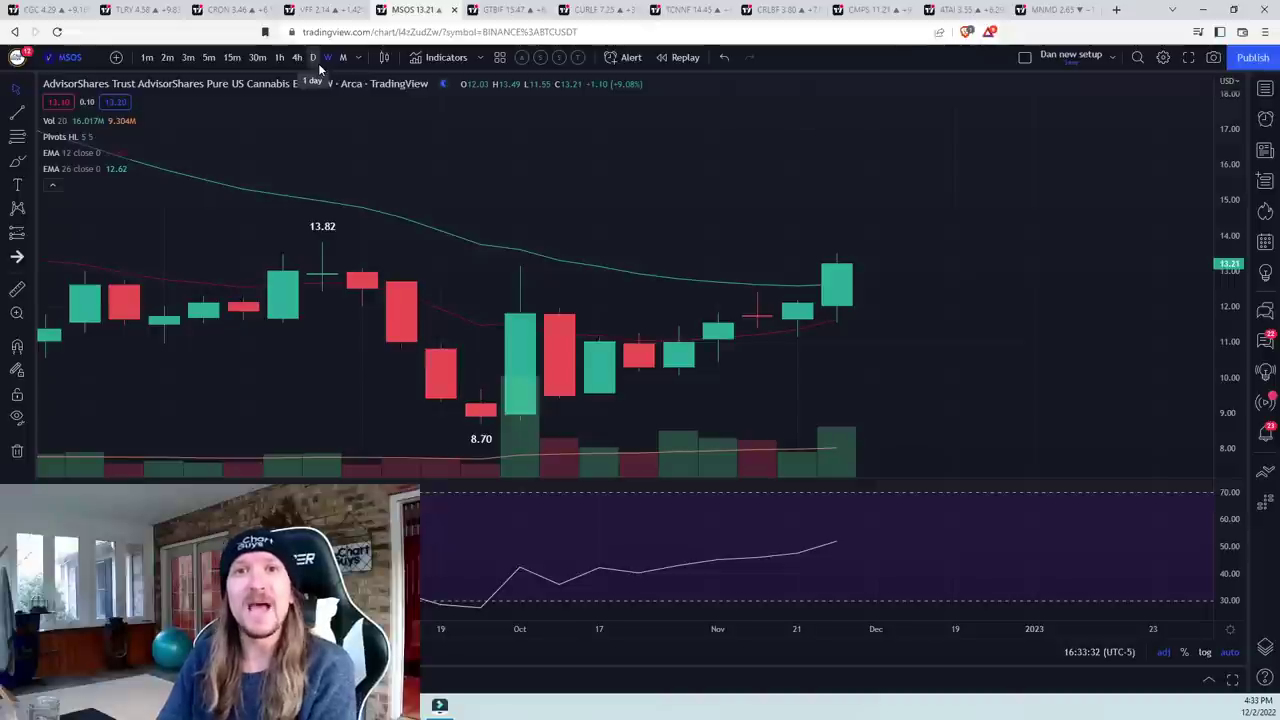
- Switch the MSOS chart to daily candles, remove its leftover drawing and examine the price swings since October
click(318, 63)
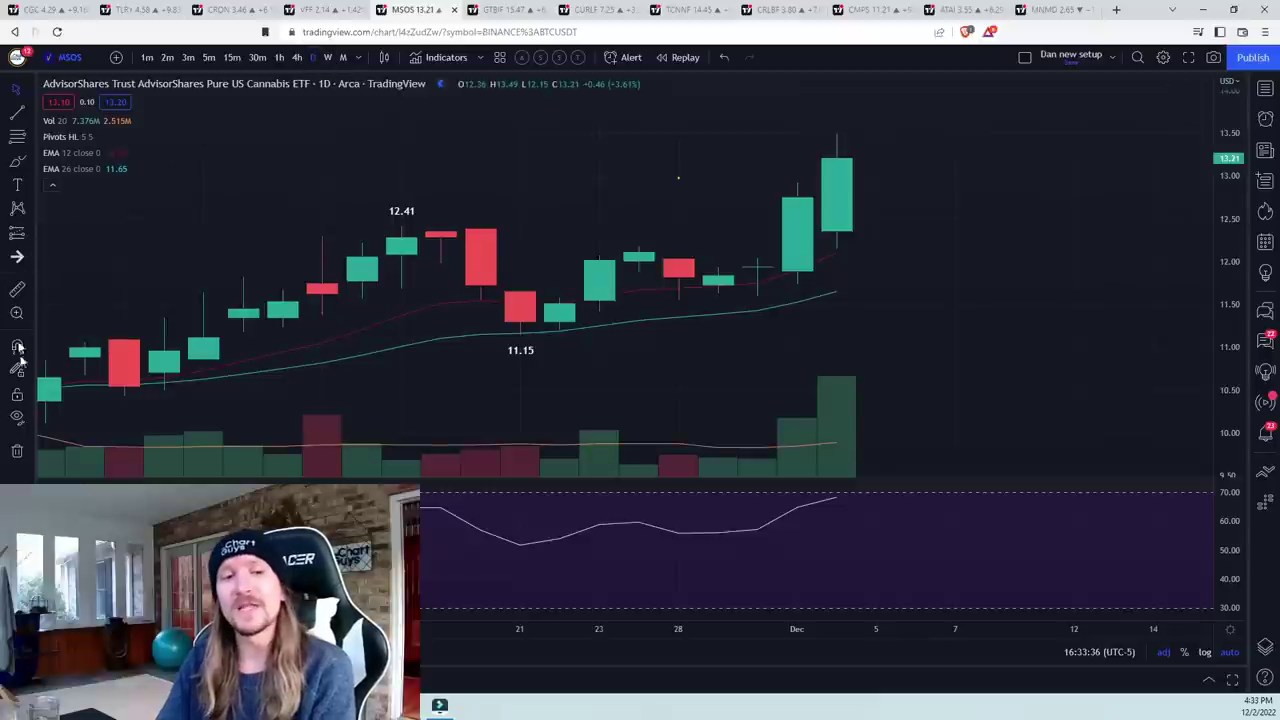
click(16, 450)
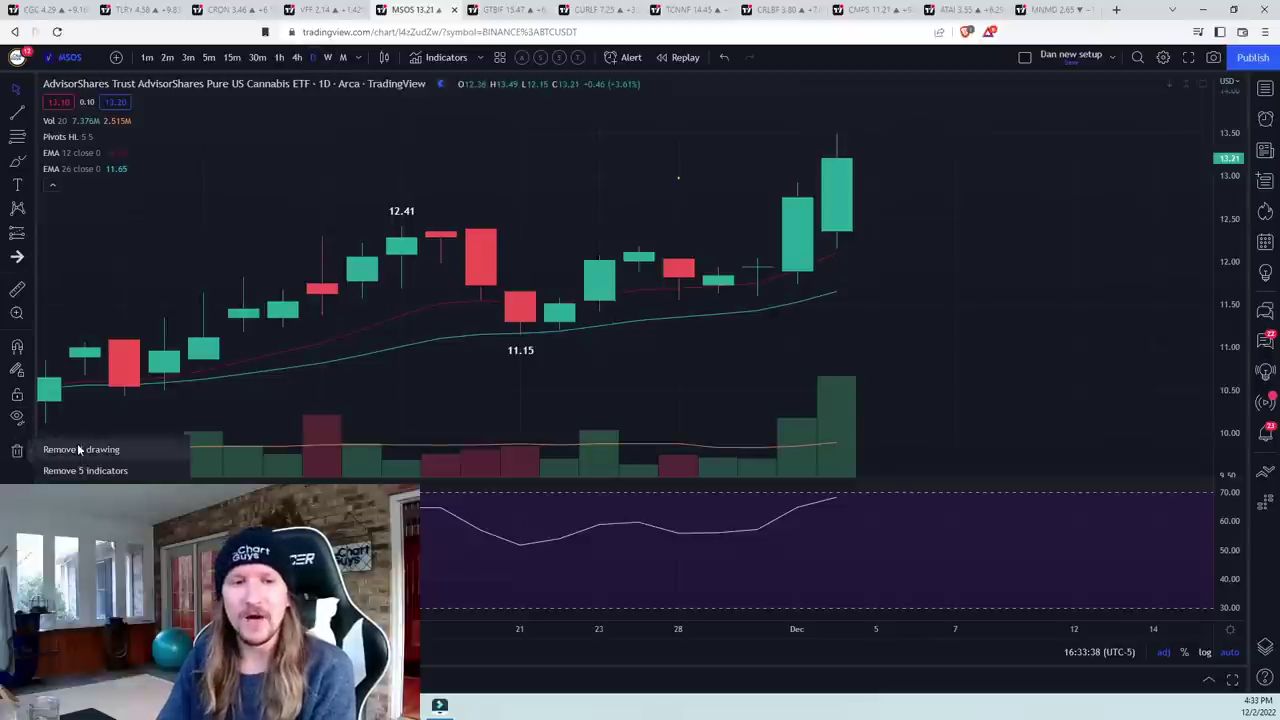
scroll(259, 388, down, 2)
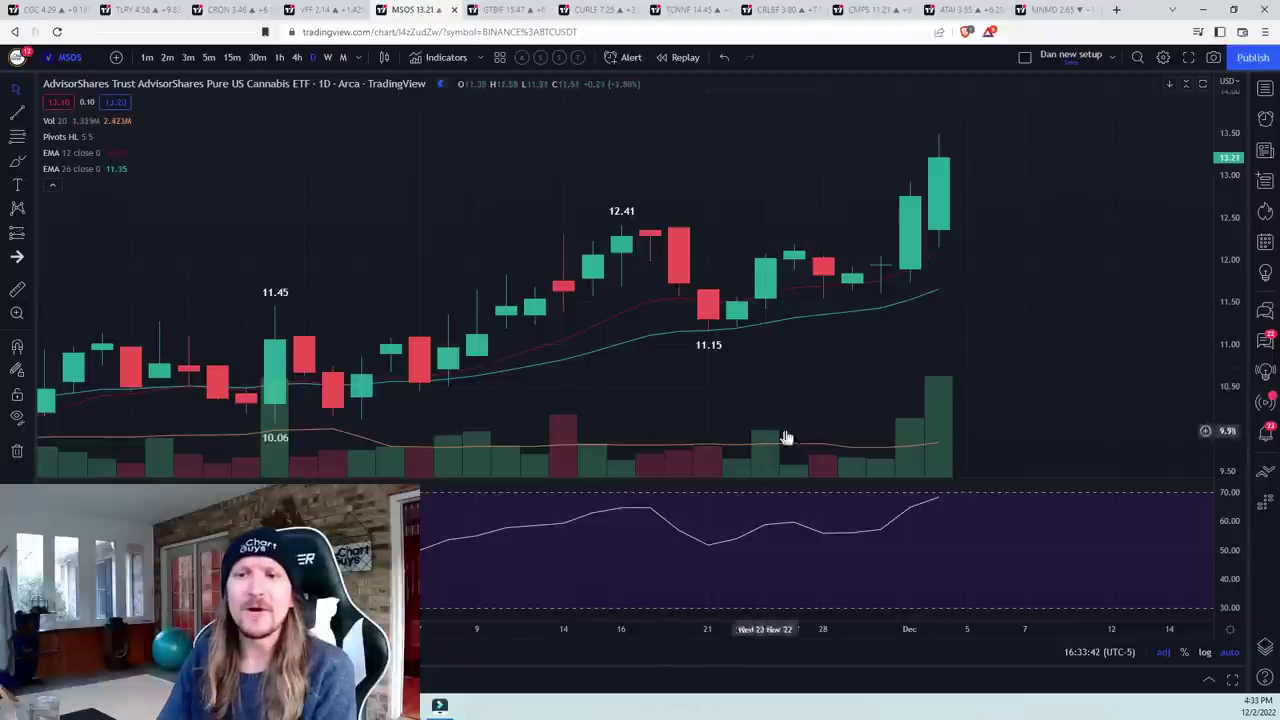
scroll(880, 369, down, 2)
scroll(880, 369, down, 1)
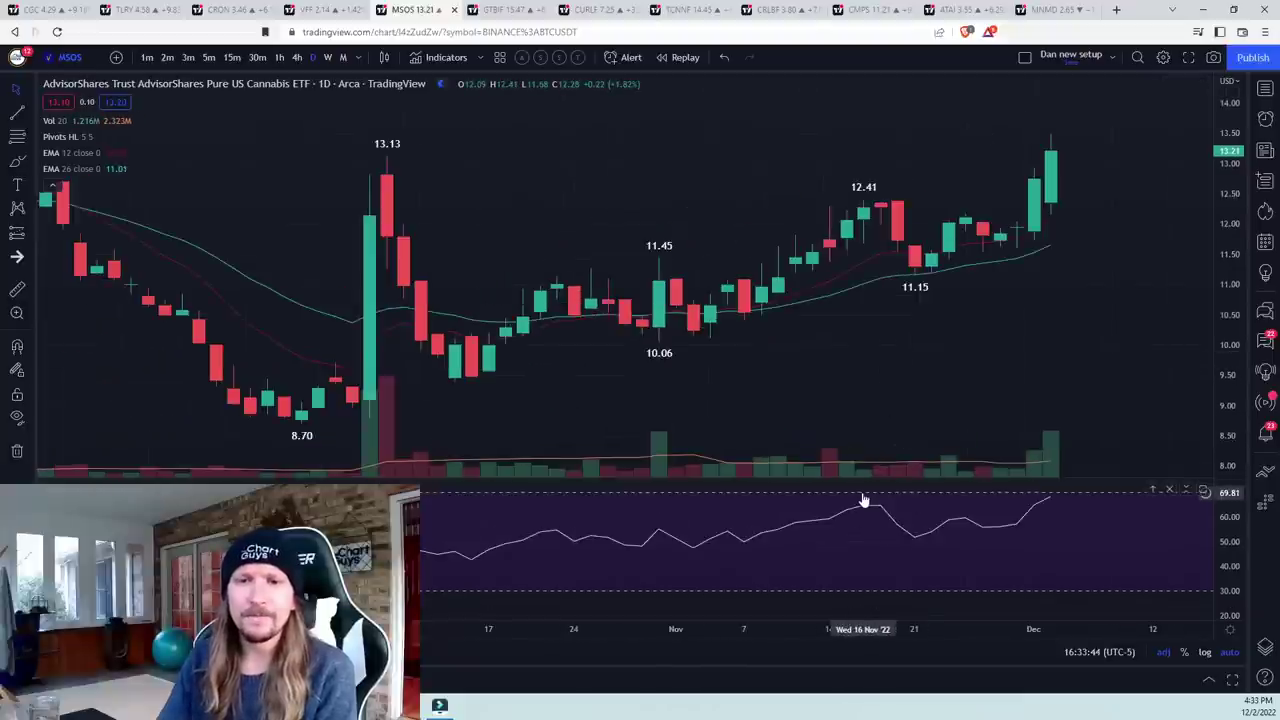
scroll(848, 490, up, 2)
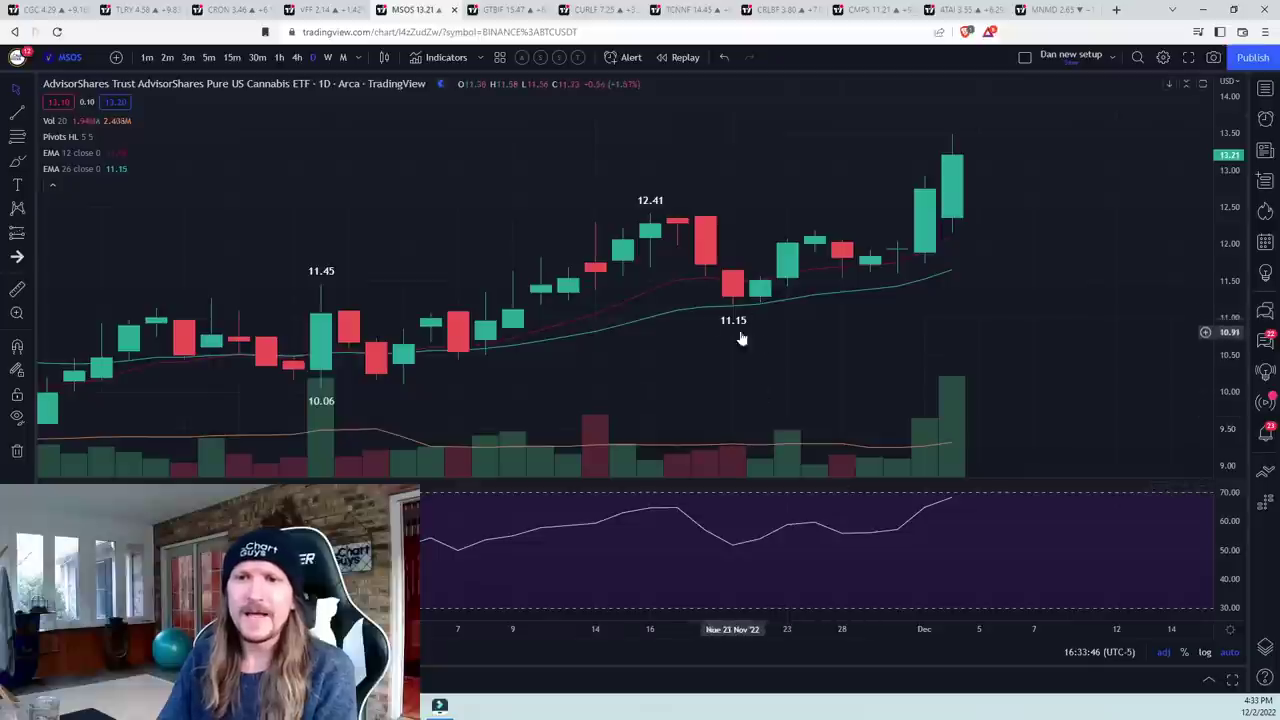
- Trace the MSOS pullback from the 12.41 high through the 11.15 low into late November with the brush, and clear the drawing
mouse_move(52, 172)
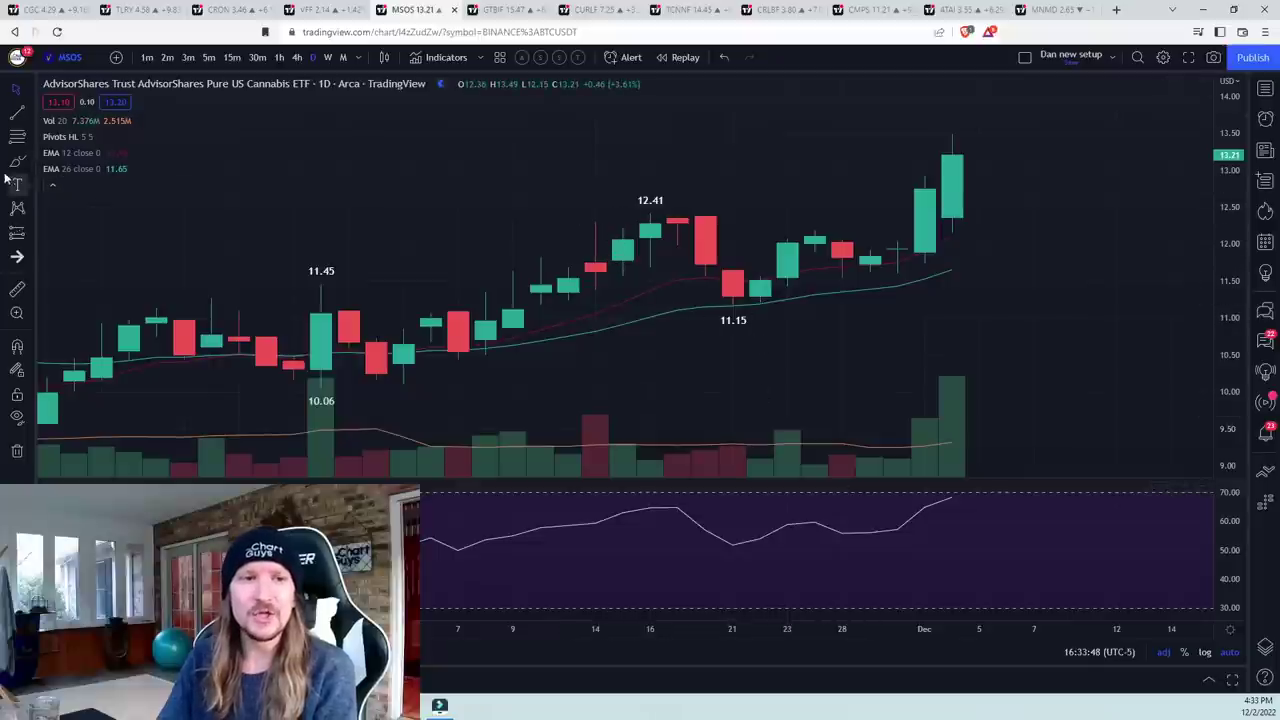
click(17, 160)
mouse_move(650, 205)
mouse_down()
mouse_move(691, 277)
mouse_move(735, 306)
mouse_move(820, 223)
mouse_move(880, 280)
mouse_up()
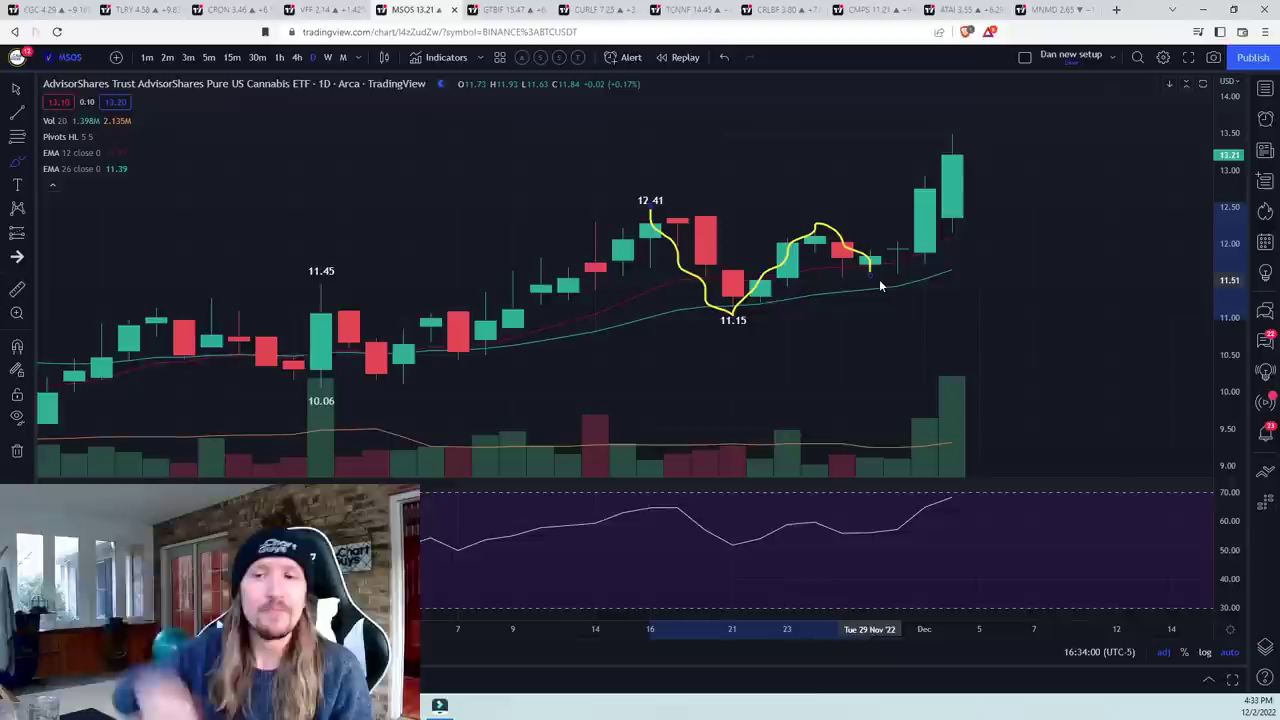
click(15, 453)
click(59, 453)
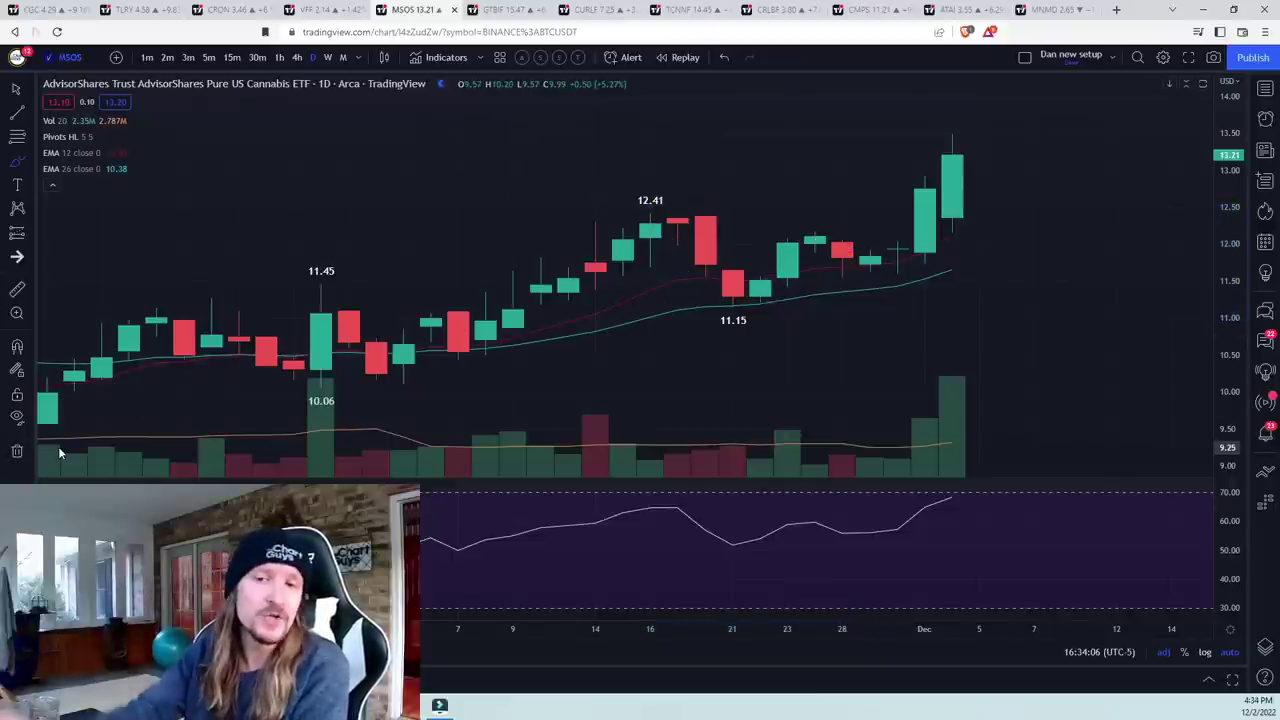
- Mark the 13.82 high from September on the MSOS daily chart with a horizontal brush stroke
scroll(285, 415, down, 3)
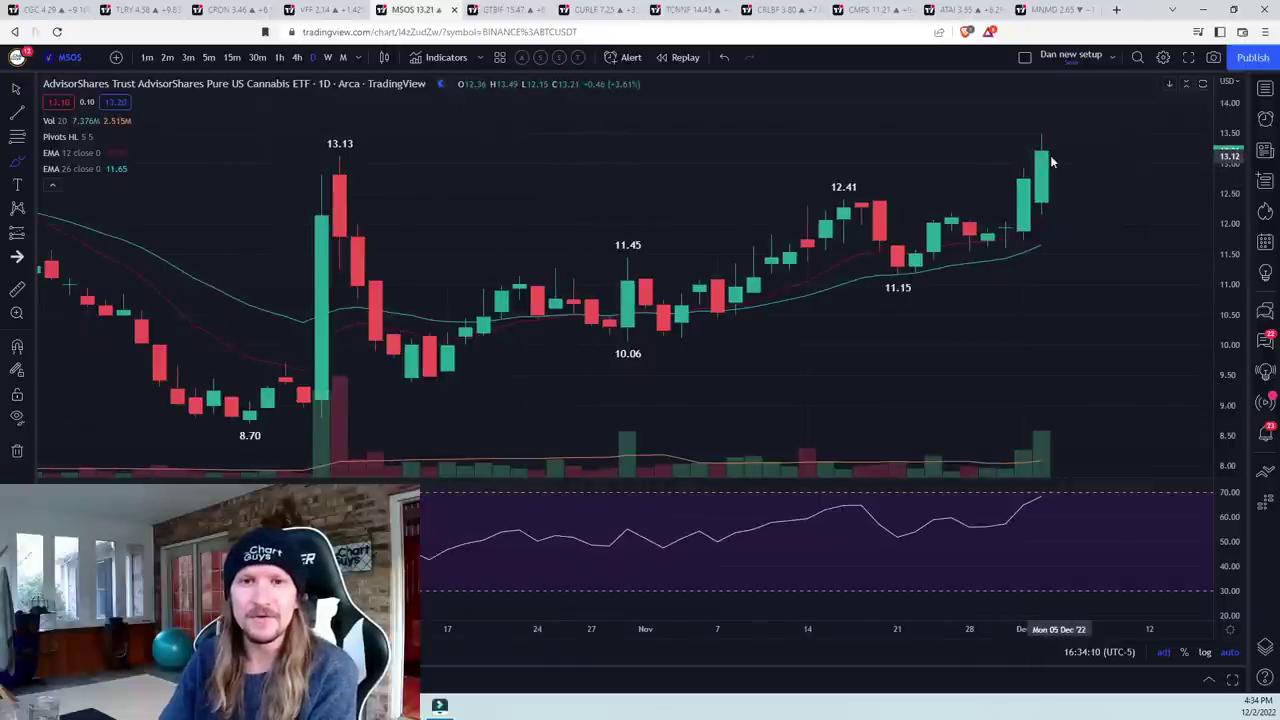
scroll(588, 231, down, 2)
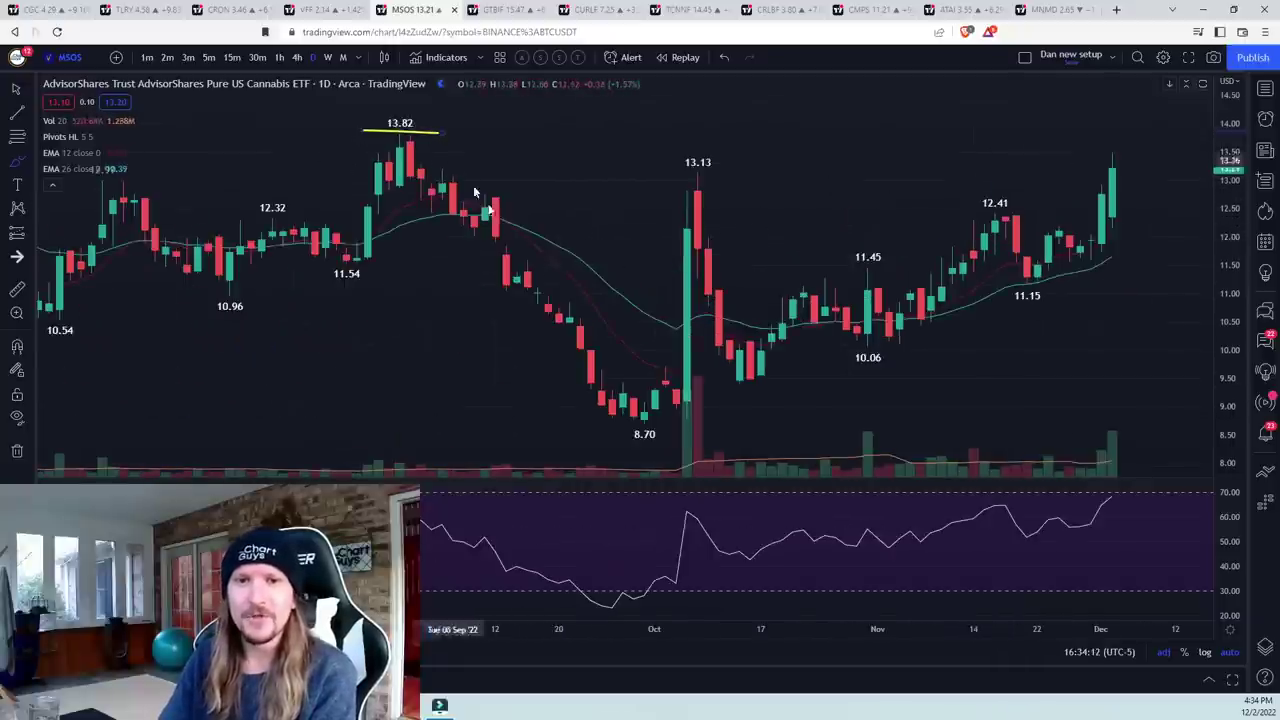
scroll(650, 347, up, 2)
- Check MSOS on the 1-hour and 5-minute intervals and return to the daily candles
click(279, 57)
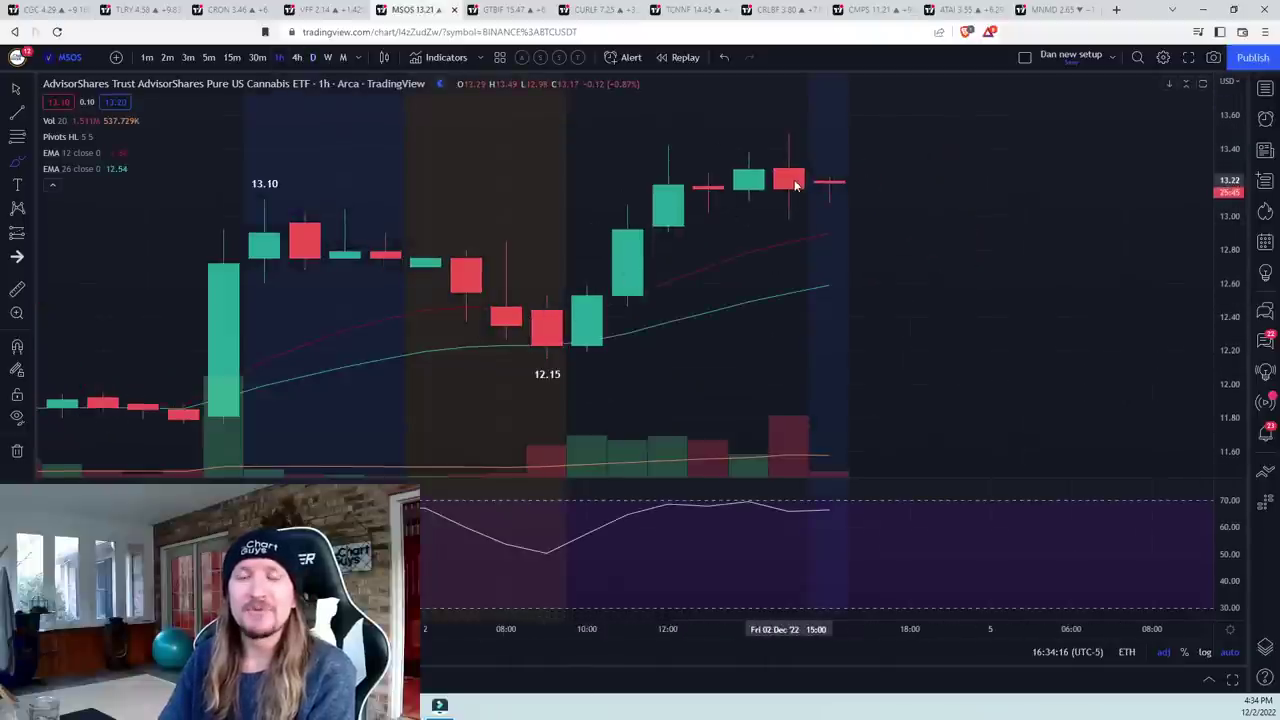
click(210, 57)
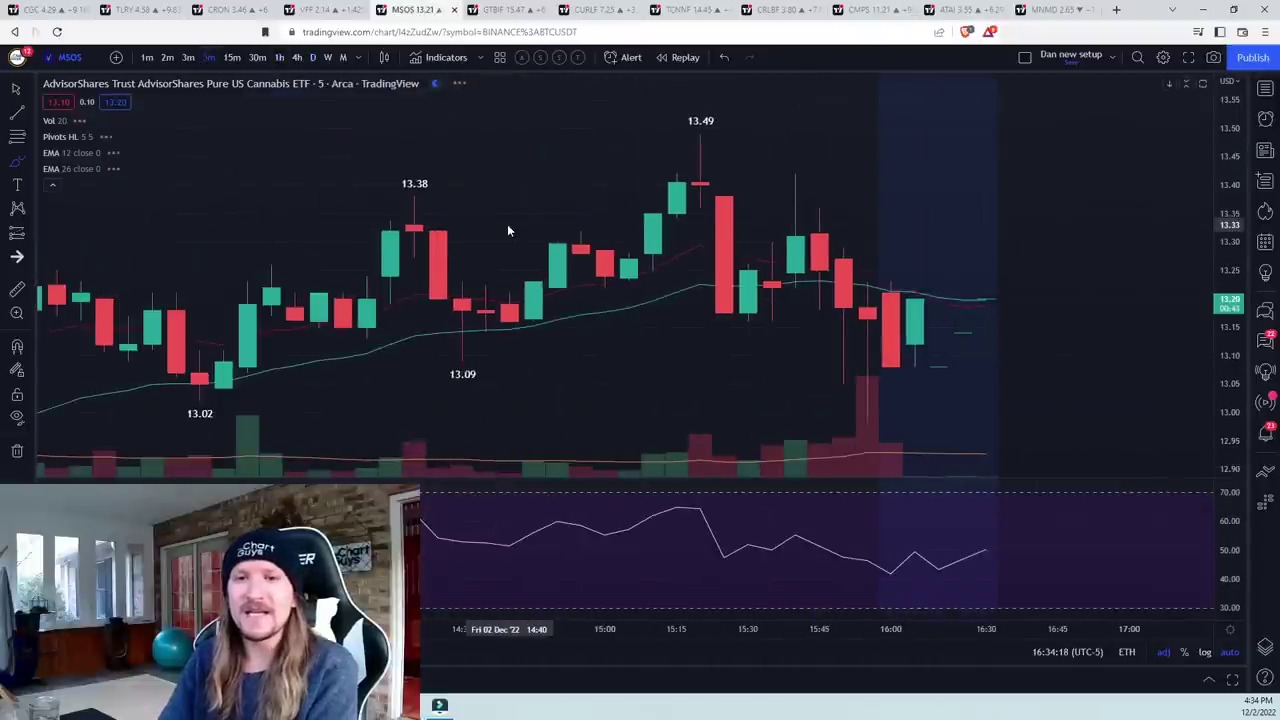
scroll(507, 228, up, 2)
scroll(507, 229, down, 3)
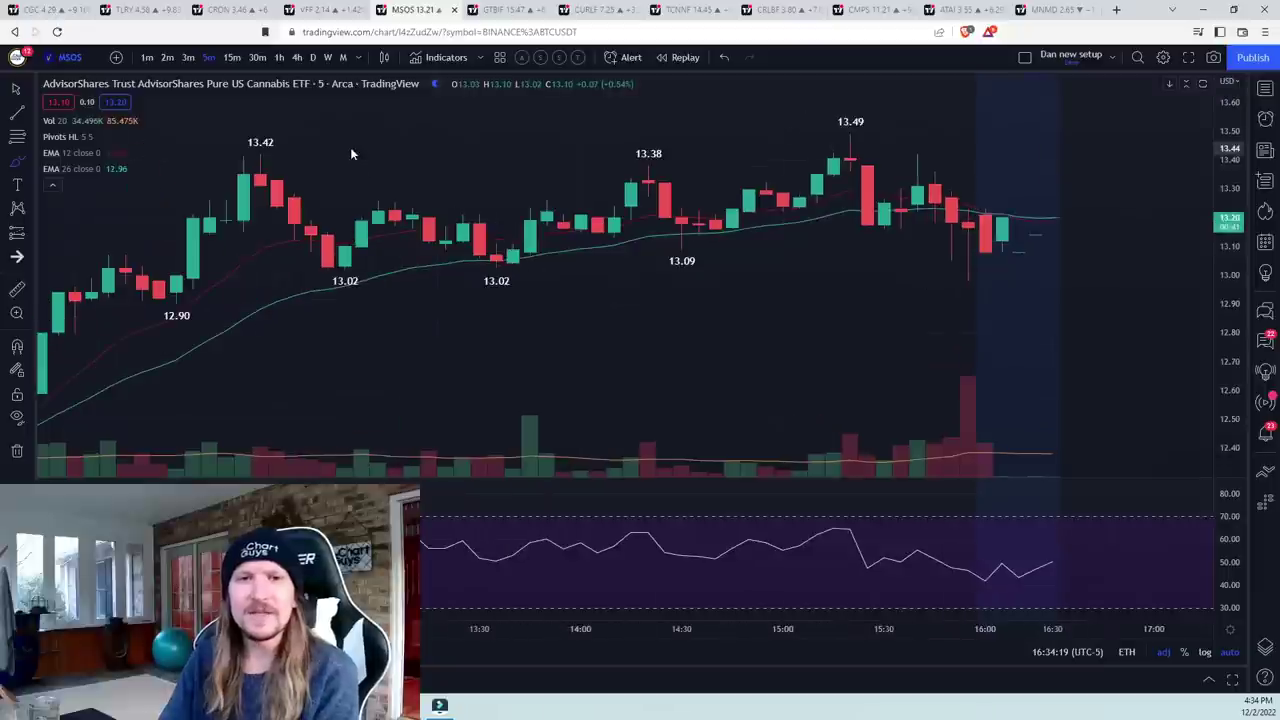
click(313, 57)
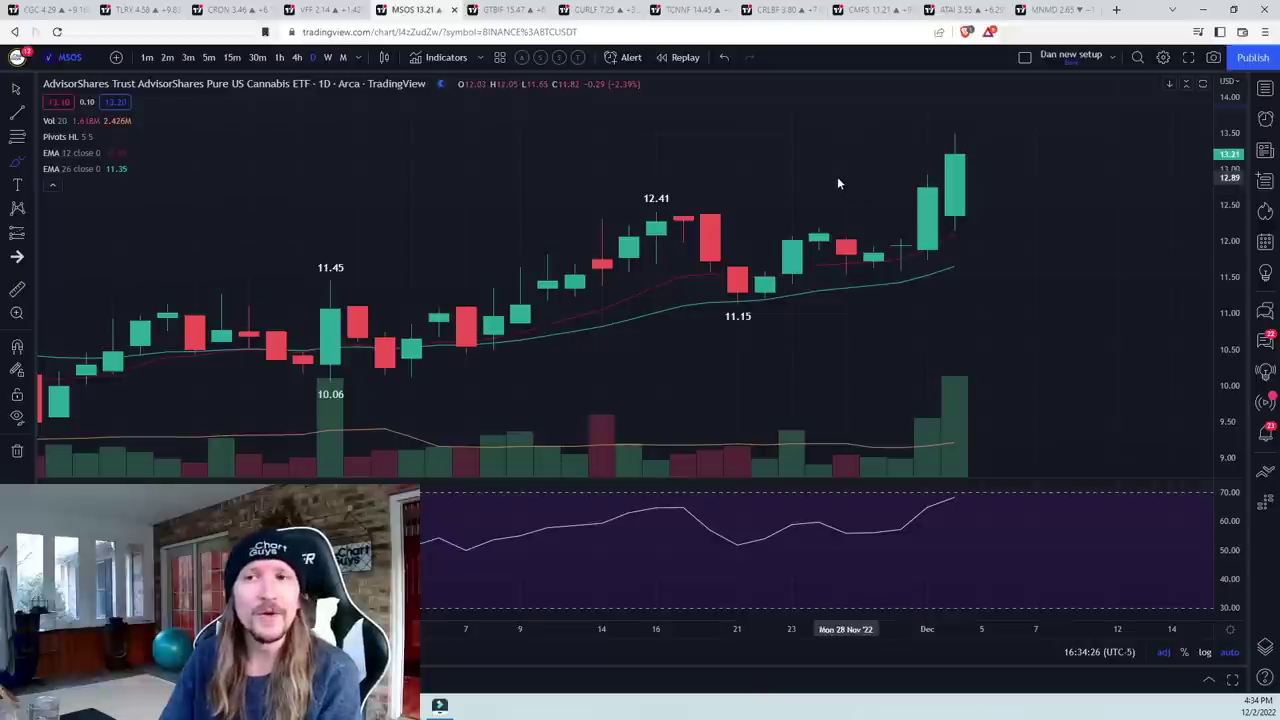
- Open Twitter in a new browser tab, search for "jungl" and open the jungle.java profile
click(1116, 10)
text(tw)
key(Return)
click(886, 62)
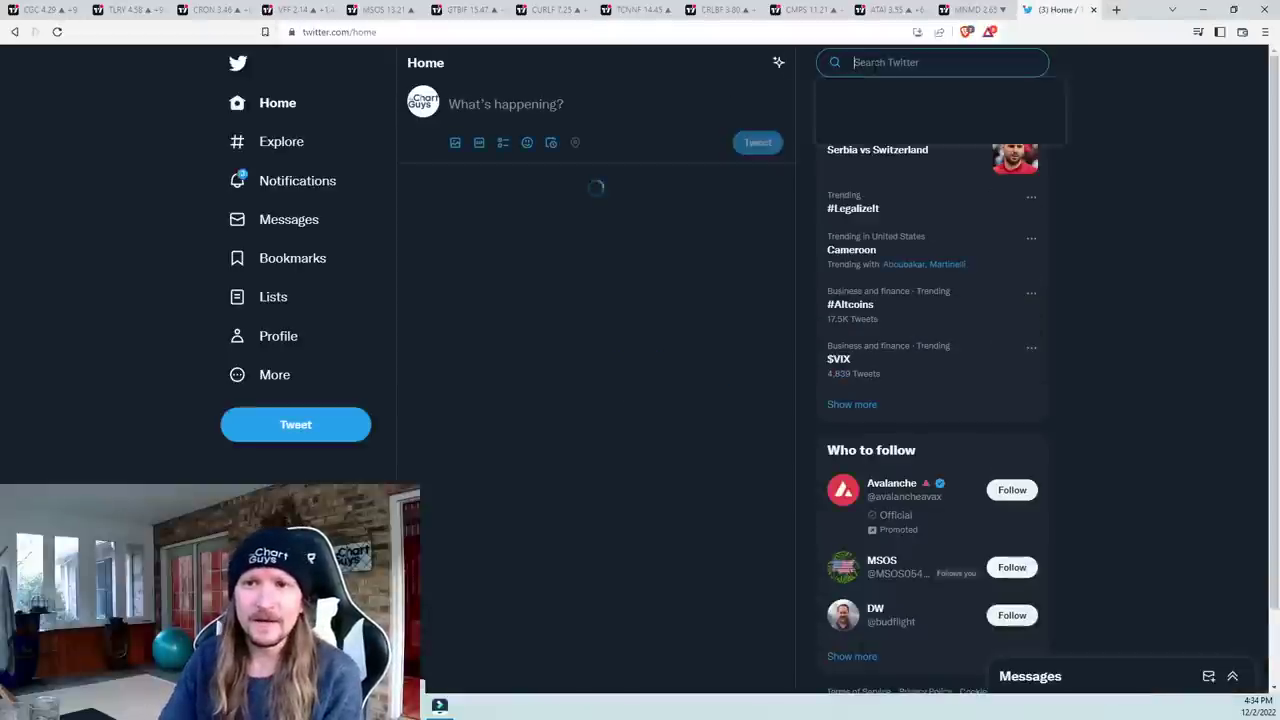
text(jung)
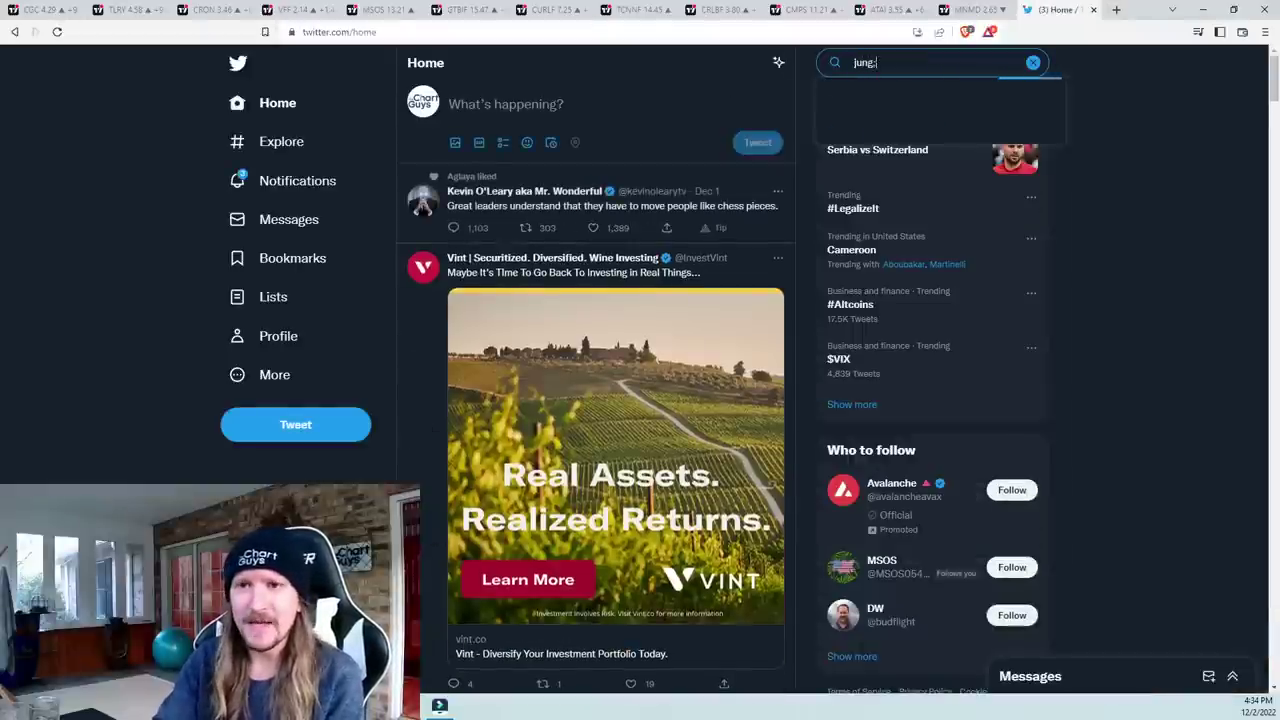
text(l)
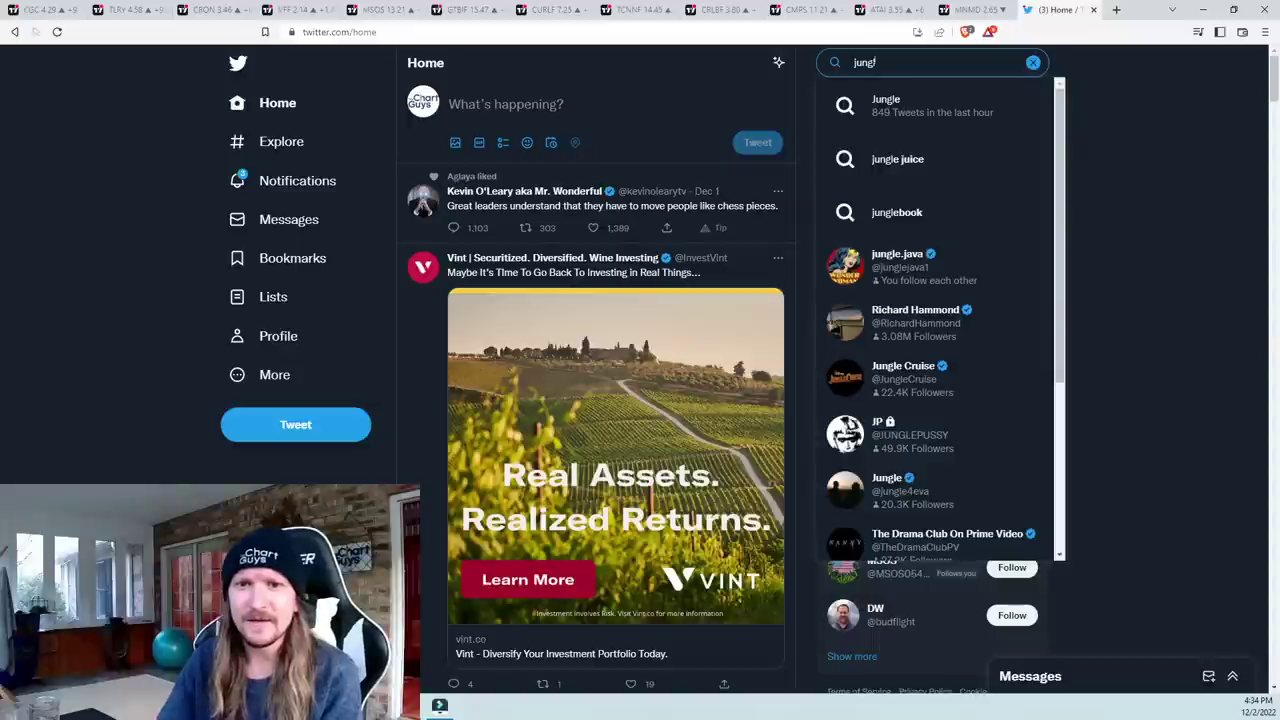
click(963, 270)
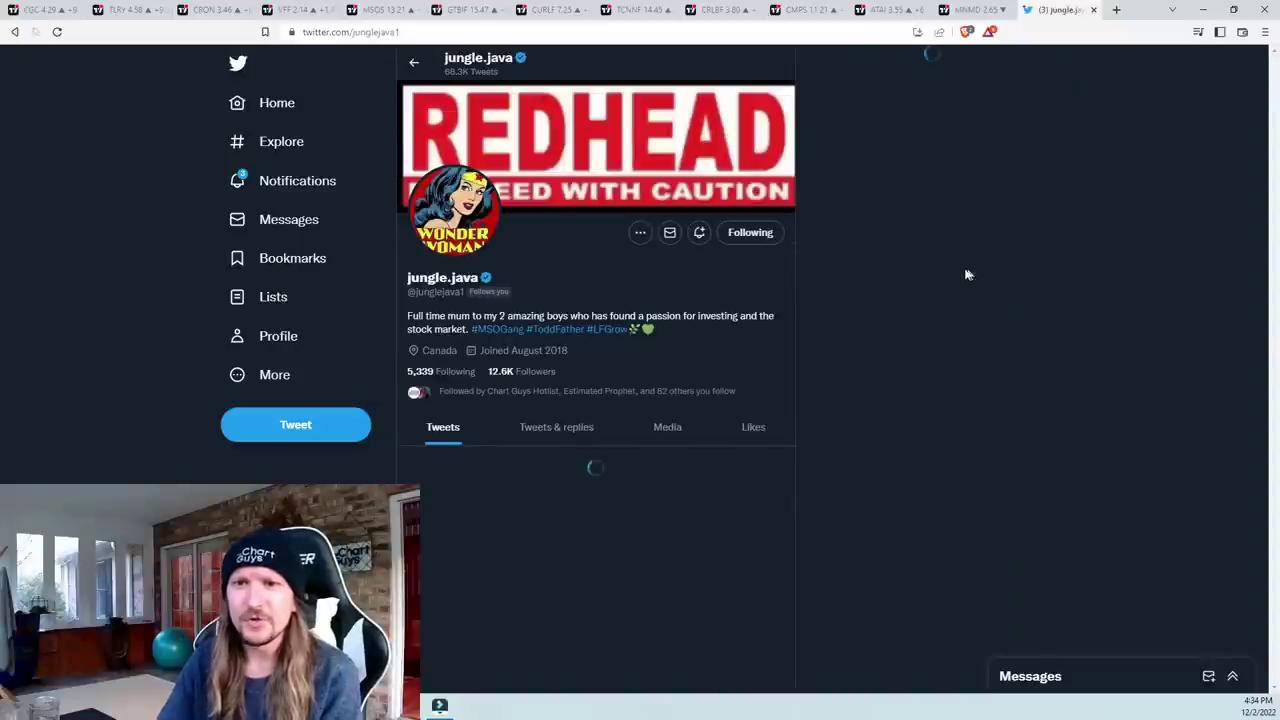
- Read through the profile's recent cannabis news tweets and close Twitter to return to the MSOS chart
scroll(47, 318, down, 5)
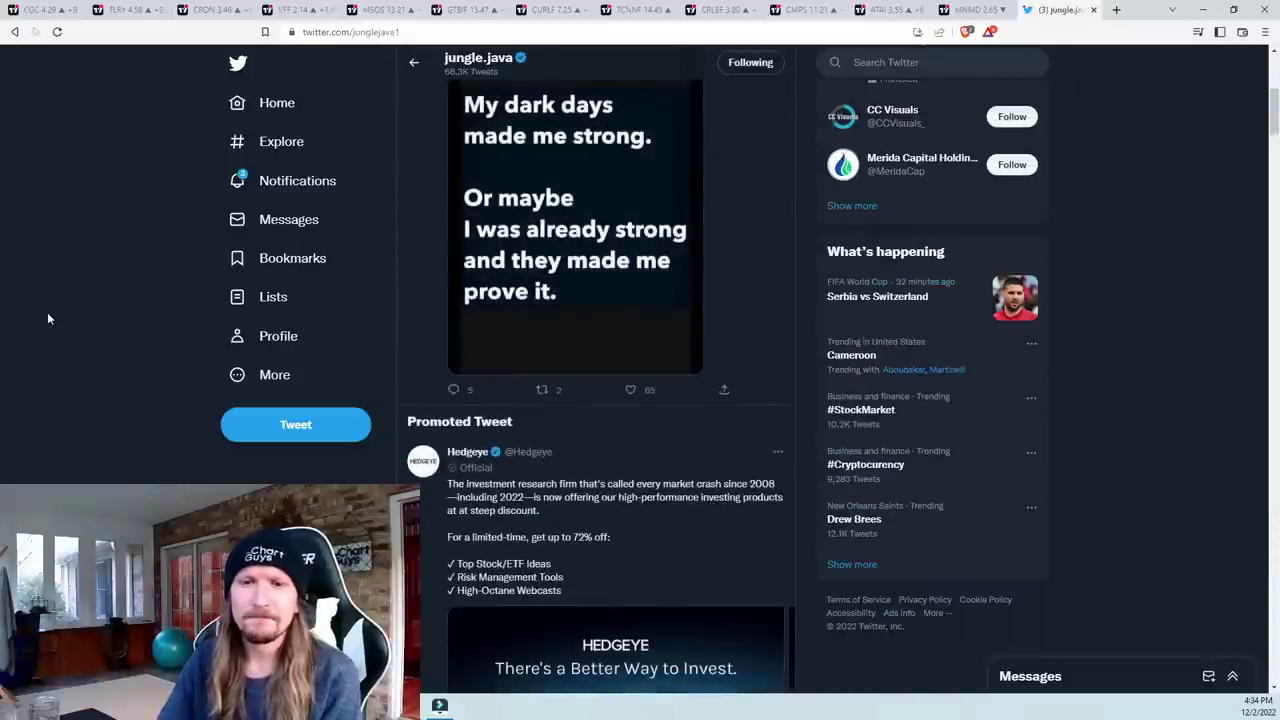
scroll(52, 316, down, 15)
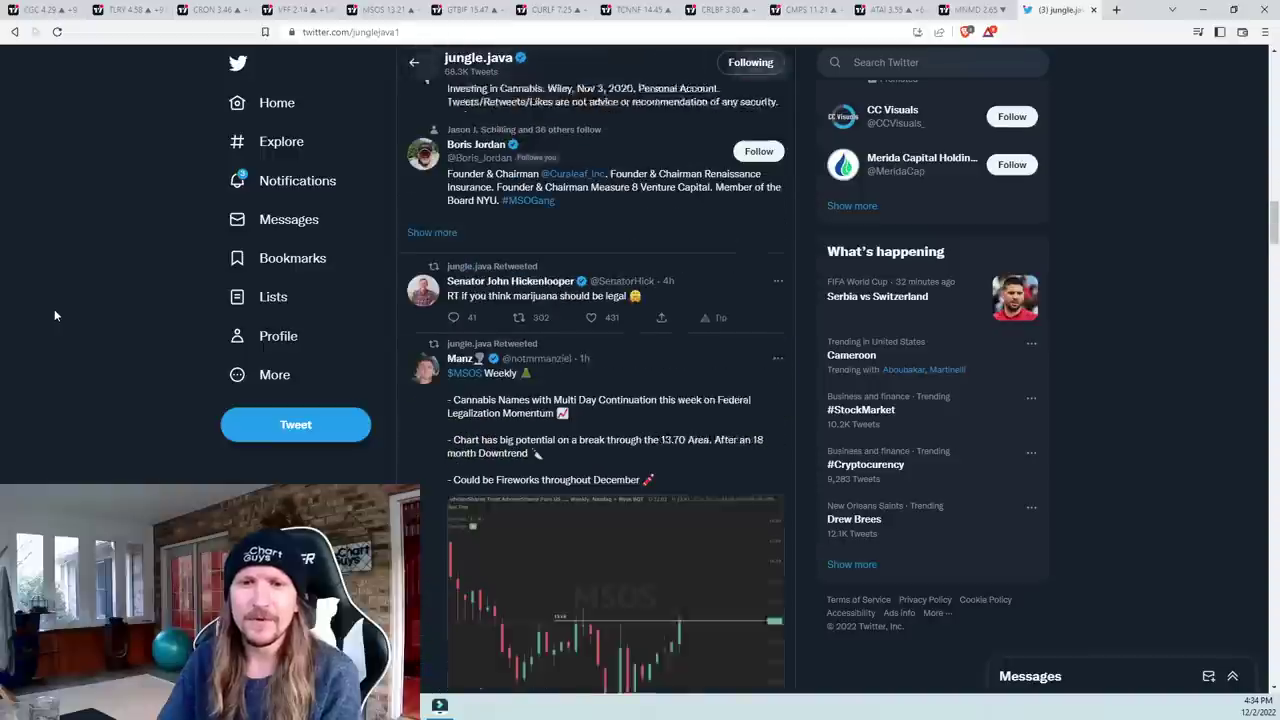
scroll(55, 315, down, 15)
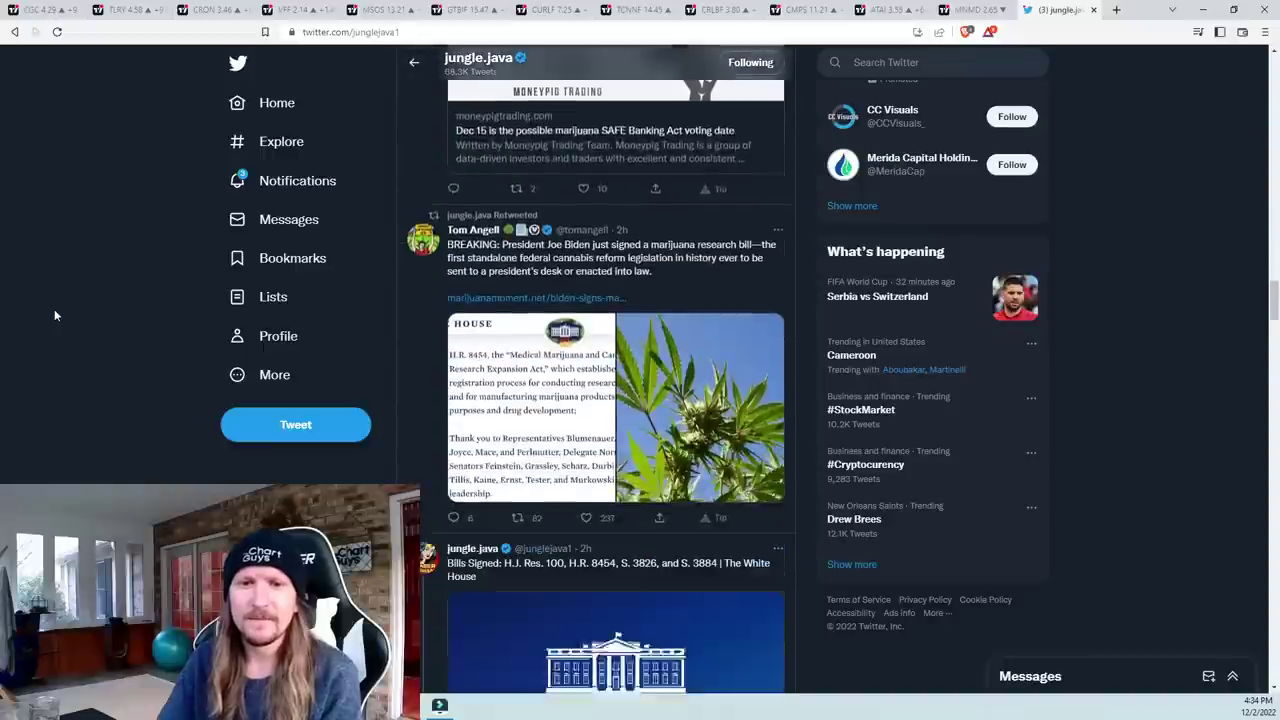
scroll(55, 315, down, 15)
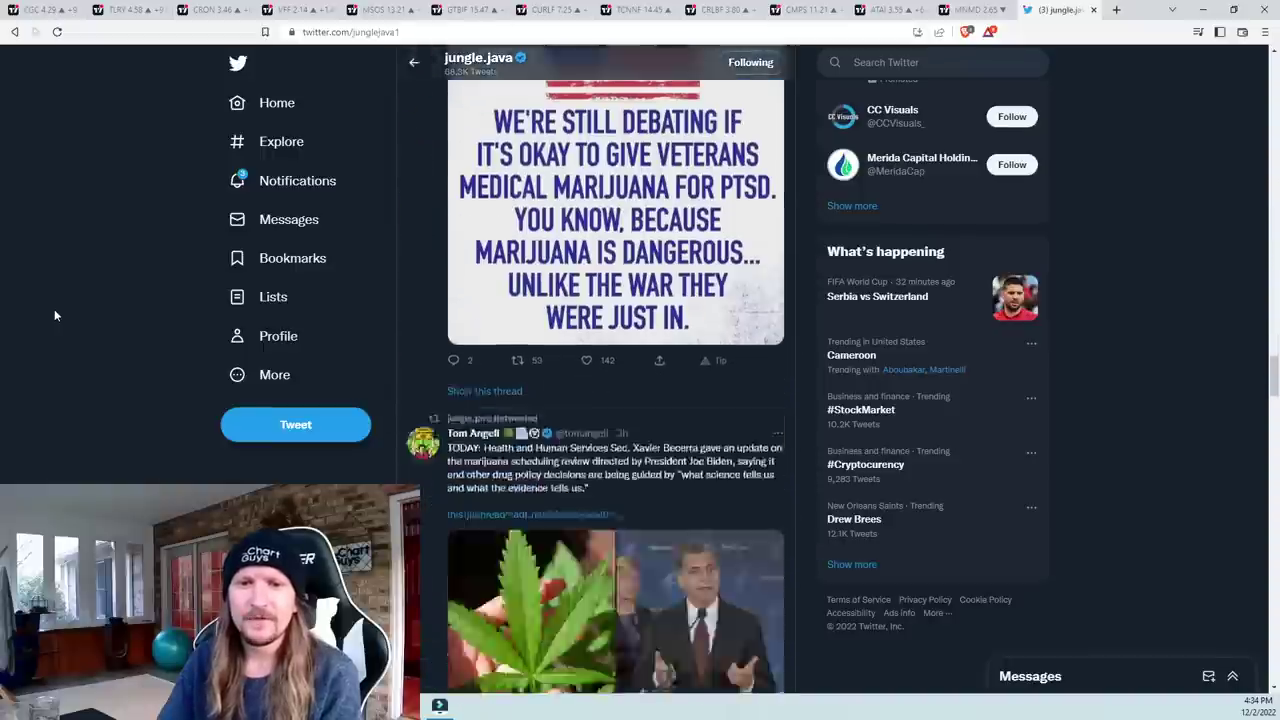
scroll(54, 315, down, 8)
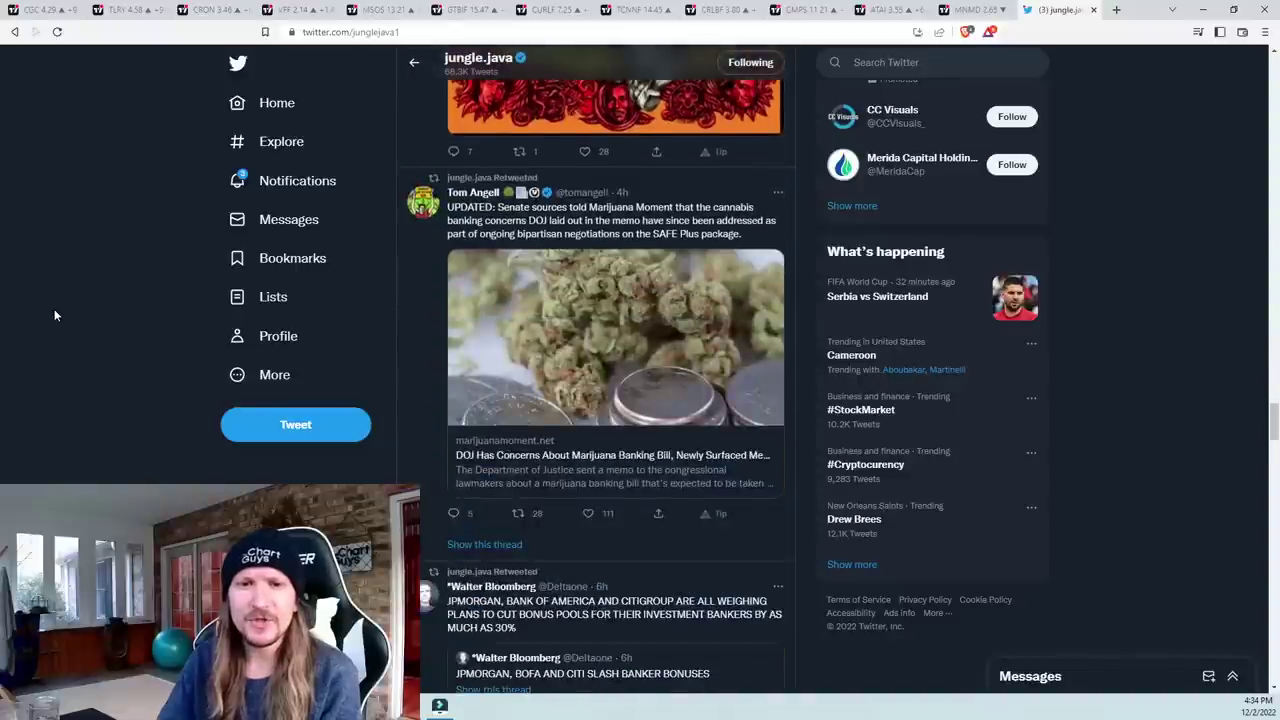
scroll(55, 315, down, 12)
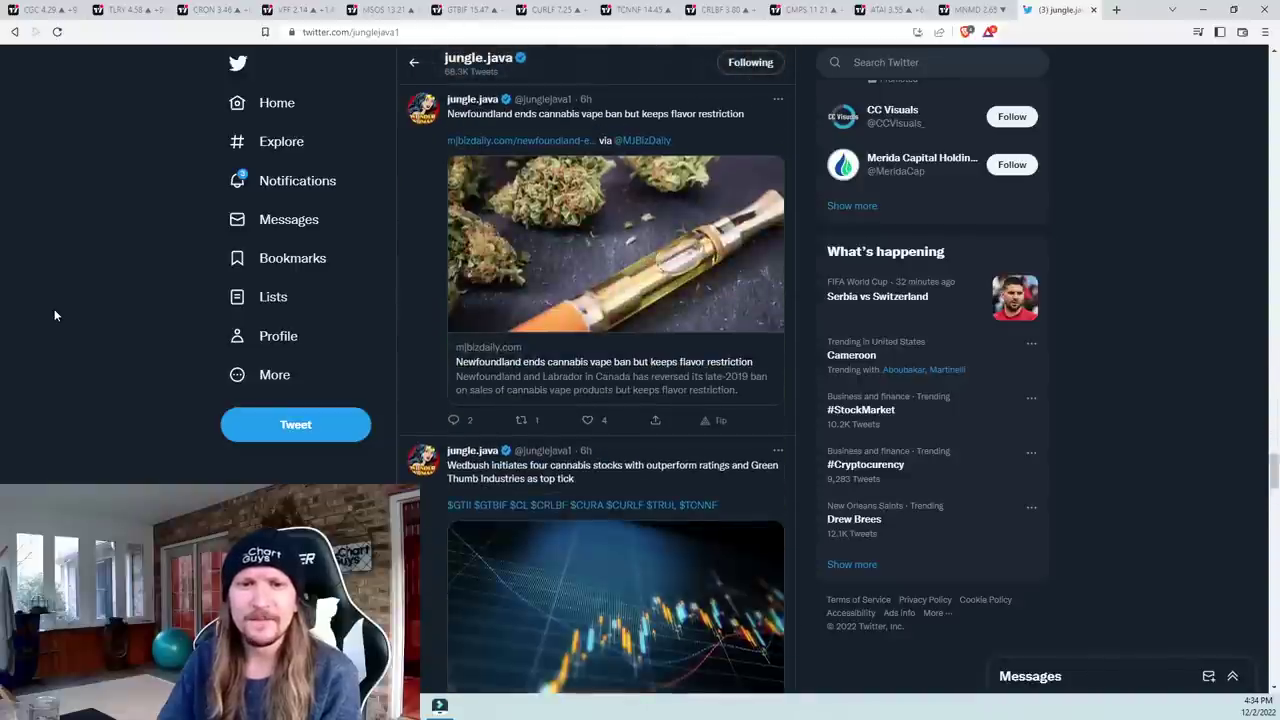
scroll(54, 315, down, 5)
key(ctrl+w)
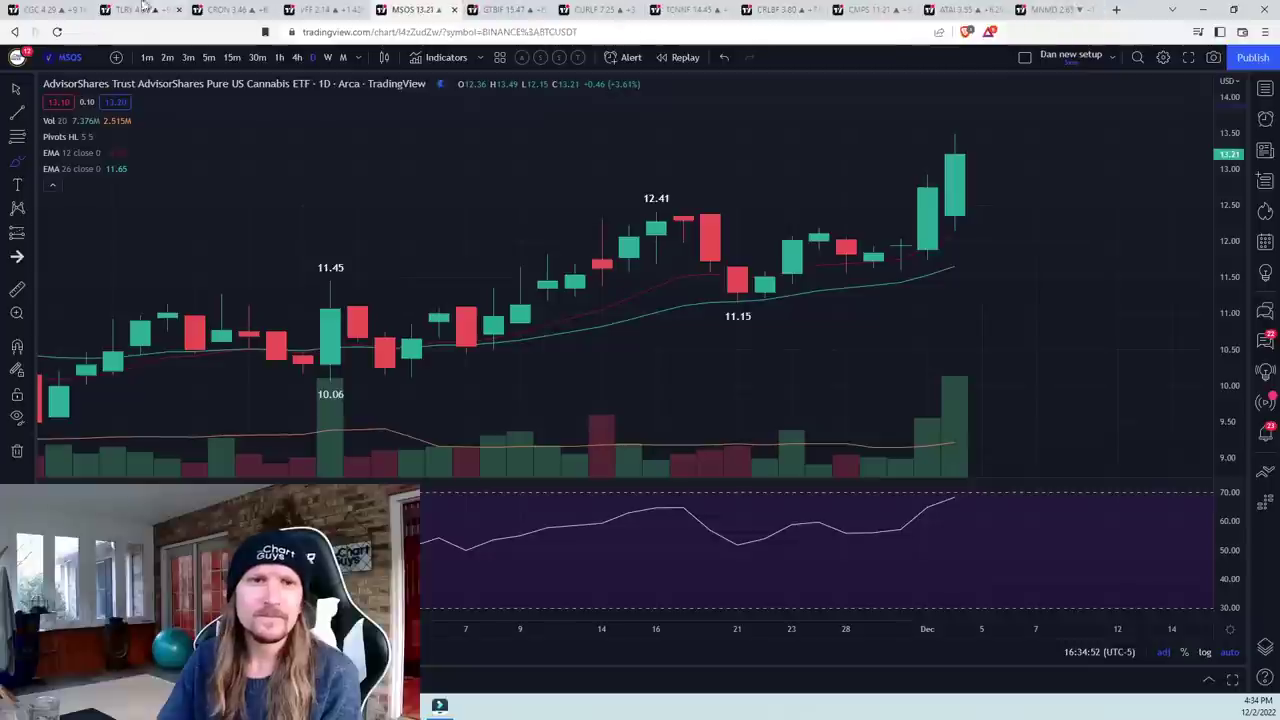
- On the MSOS 1-hour chart, brush a line under the latest lows and a possible rise from there, and clear the drawings
click(280, 57)
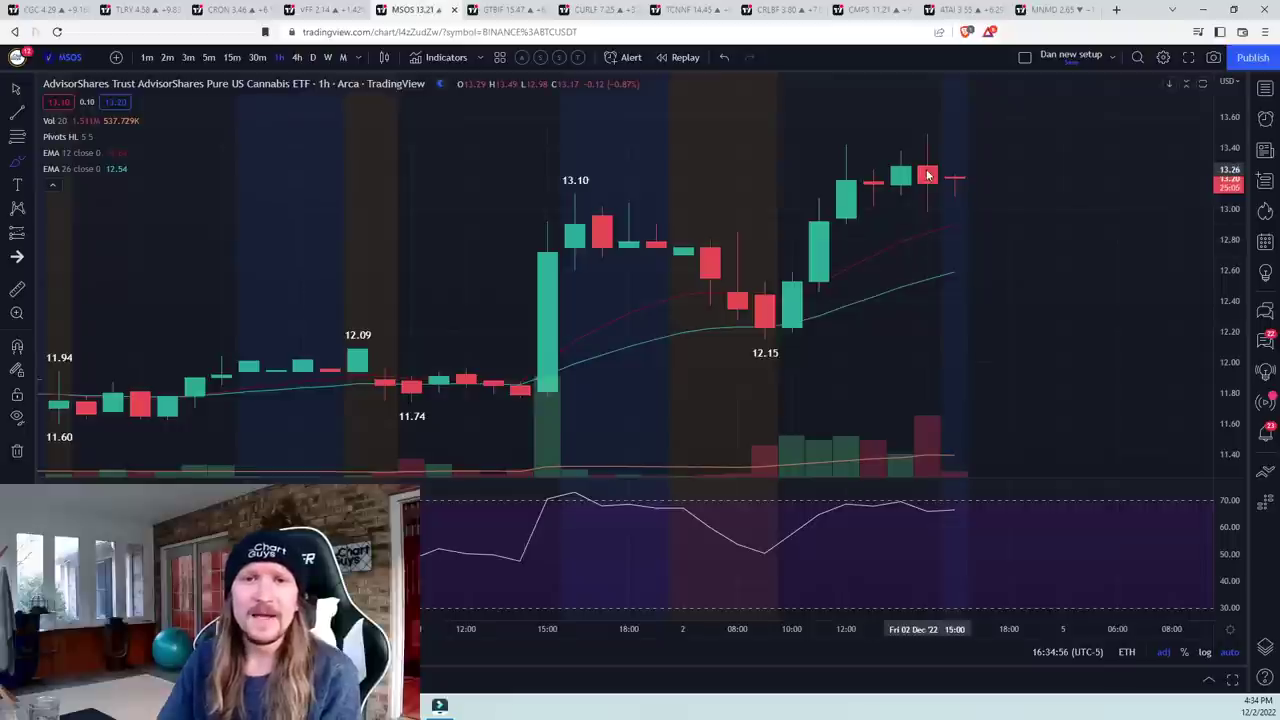
drag(906, 218, 950, 215)
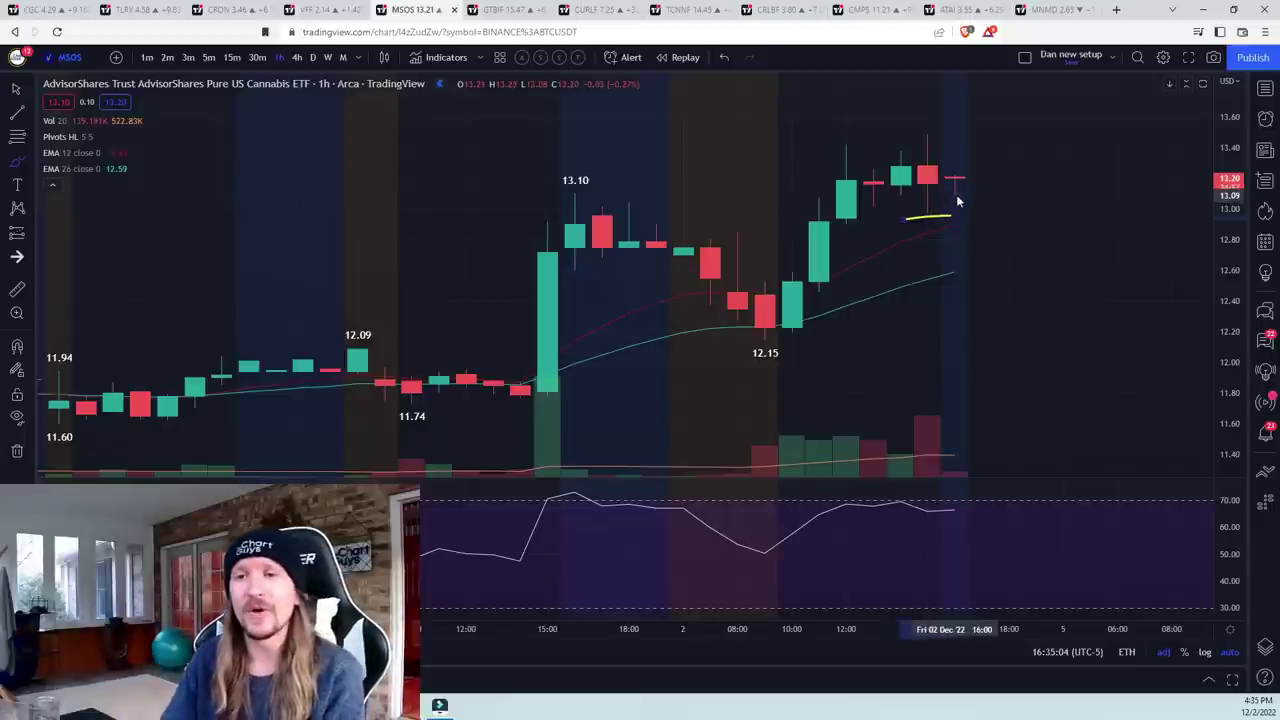
drag(958, 188, 1062, 112)
click(16, 450)
click(85, 448)
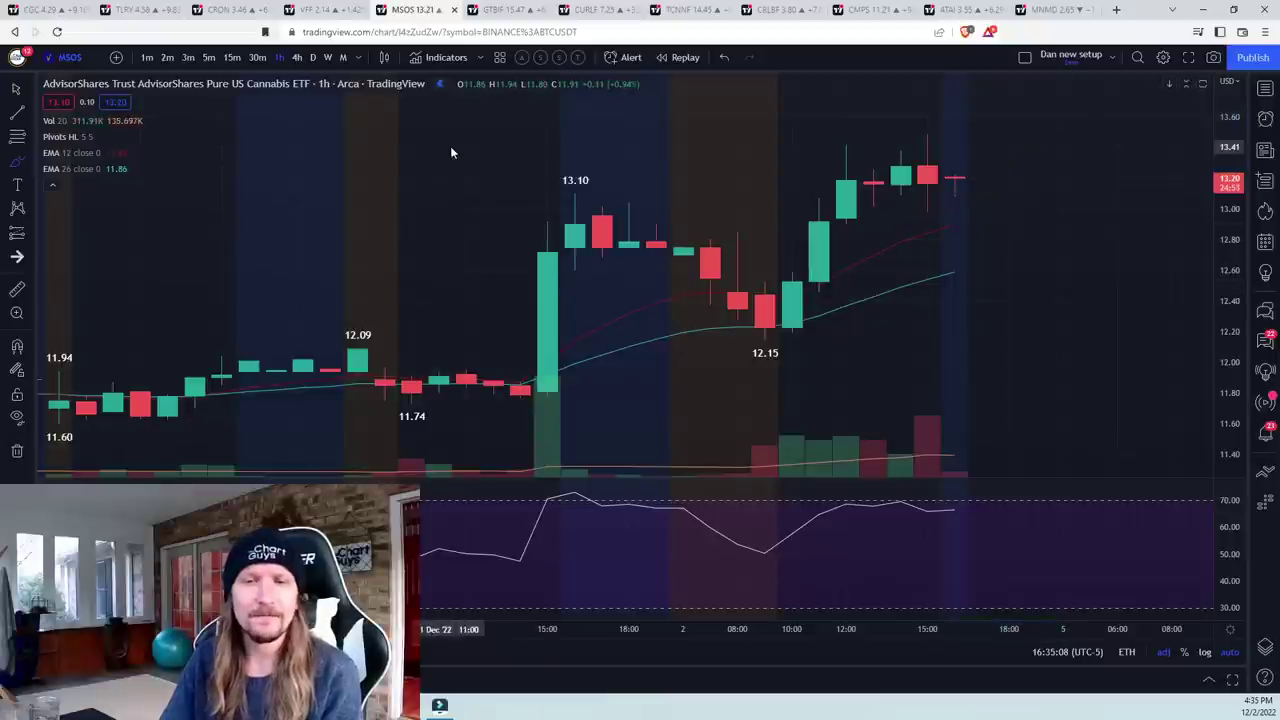
- Switch to the GTBIF chart and examine its weekly candles from the 39.11 peak to the recent rise
key(ctrl+Tab)
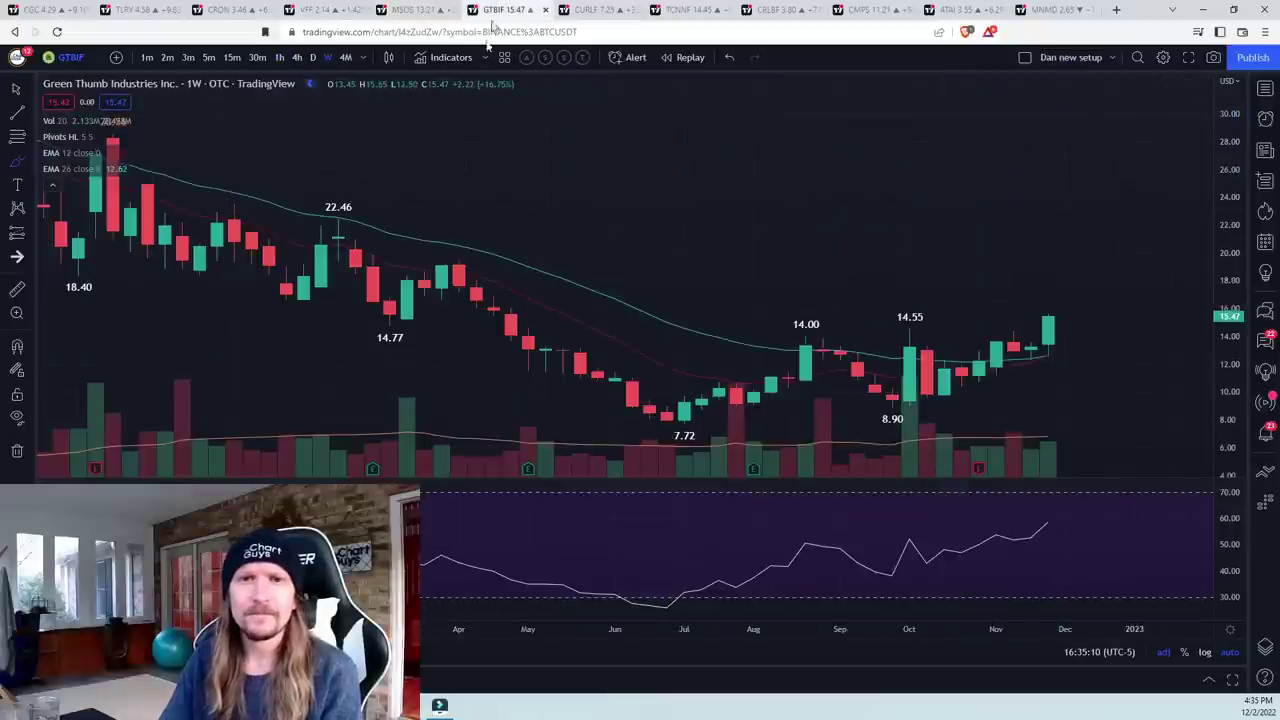
scroll(630, 335, up, 3)
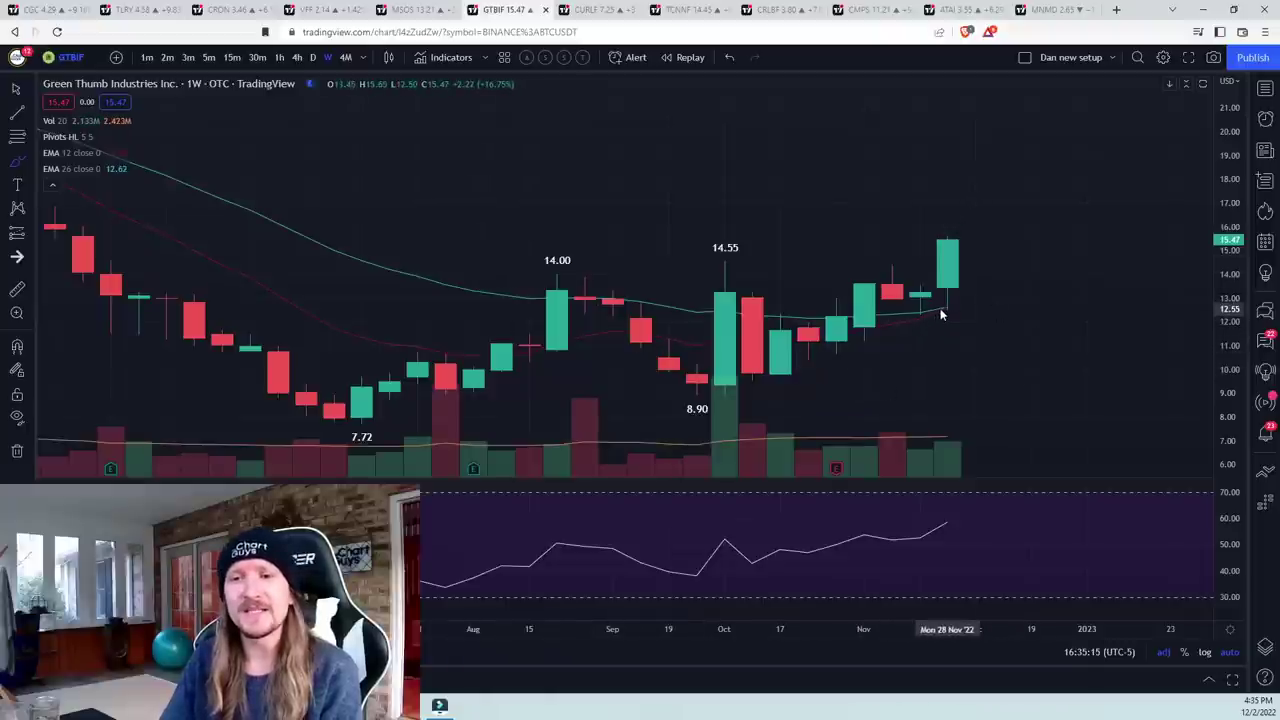
scroll(940, 314, down, 4)
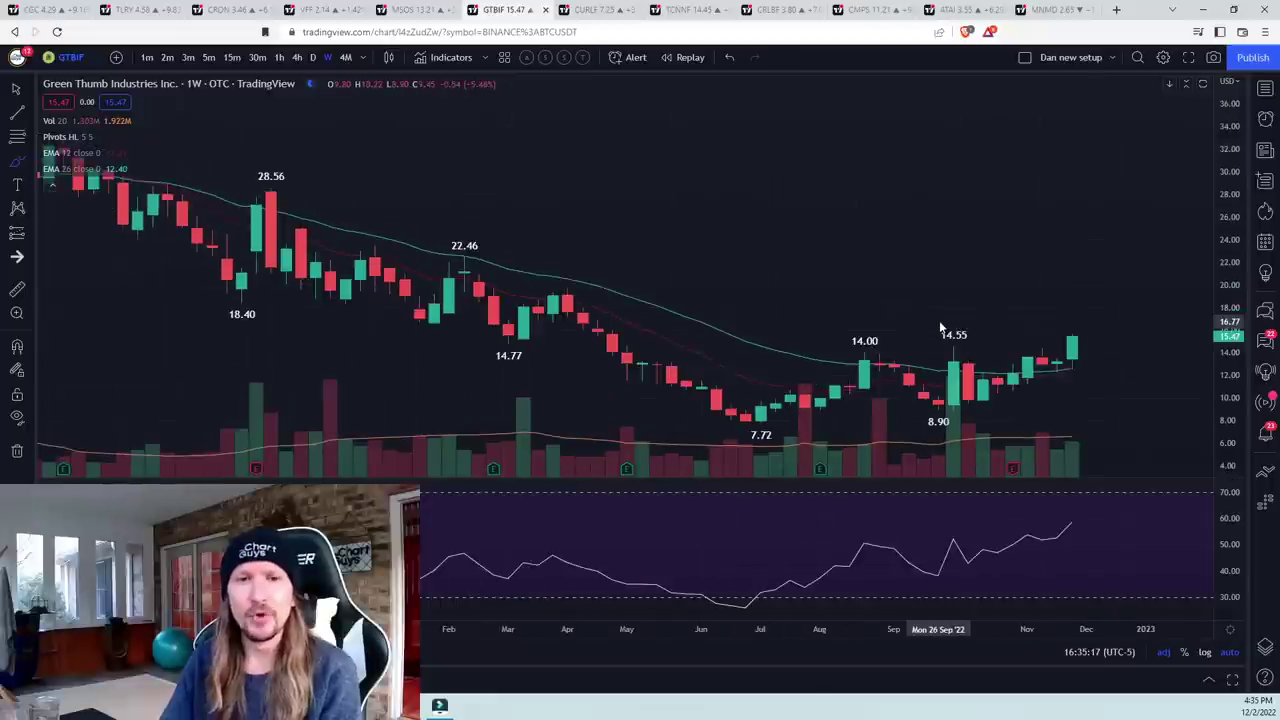
scroll(940, 326, down, 4)
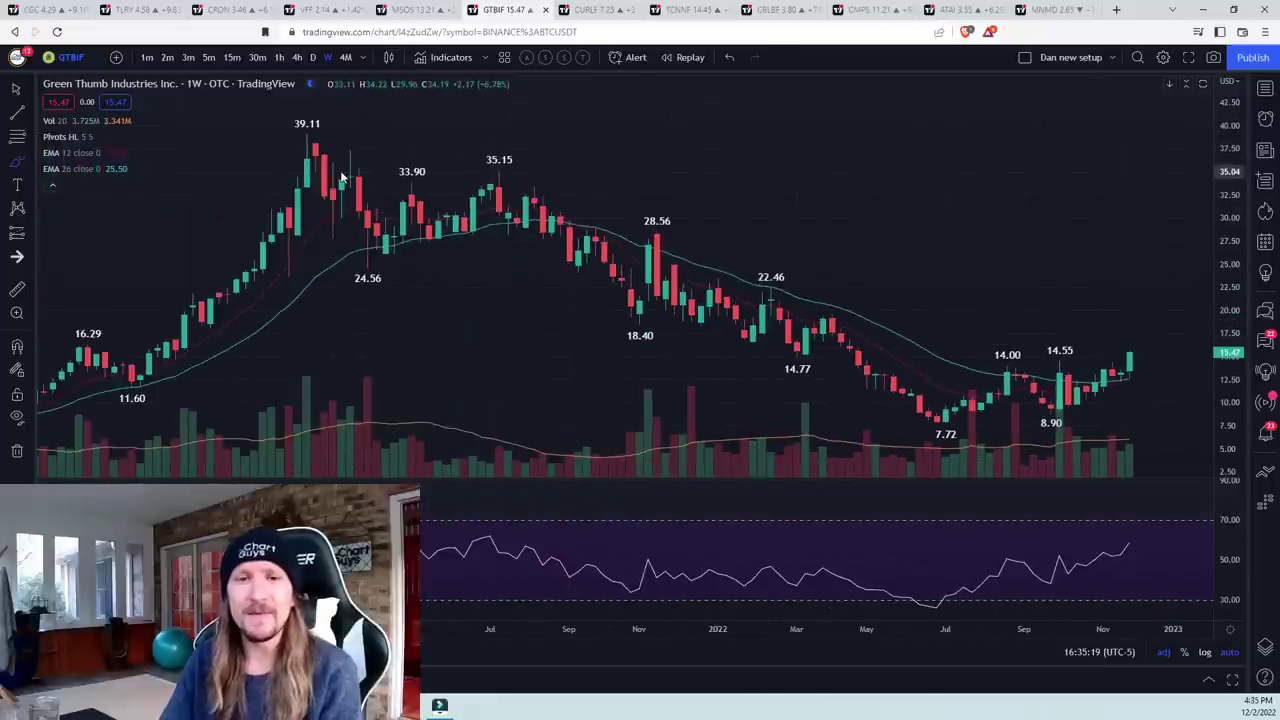
scroll(340, 185, up, 6)
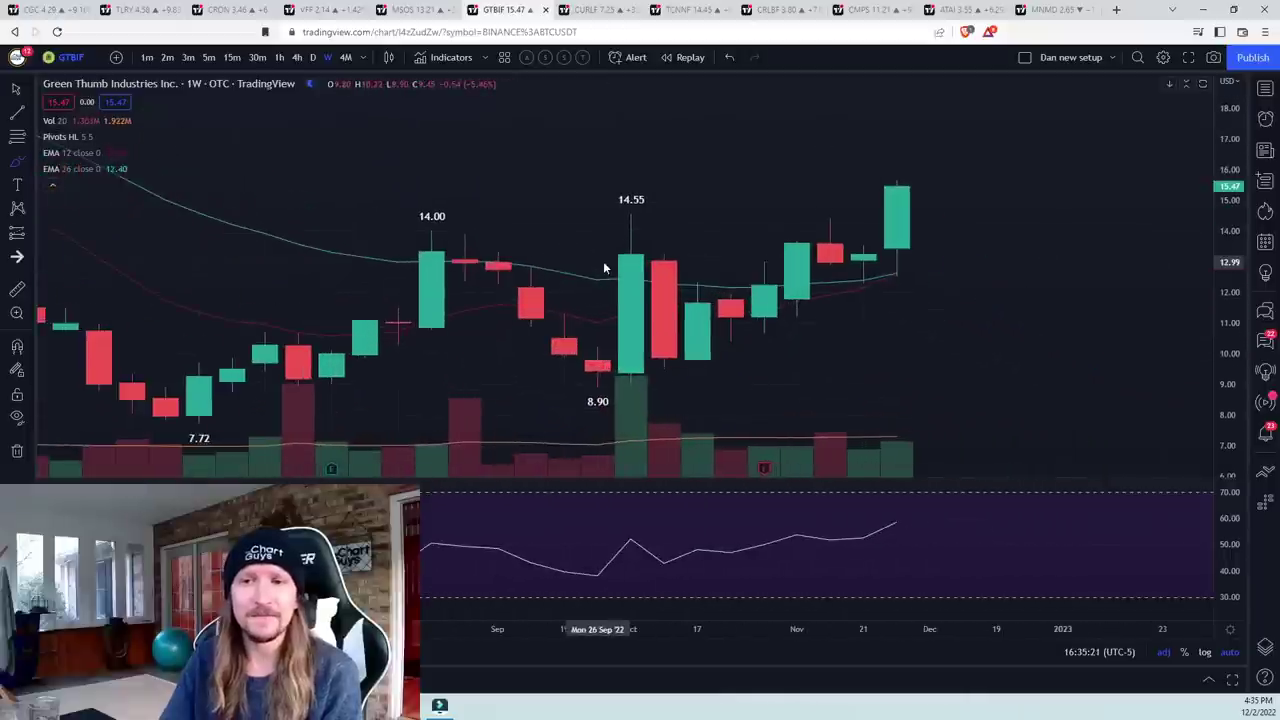
- Show GTBIF's daily candles and examine the highs and lows from summer to December
click(313, 57)
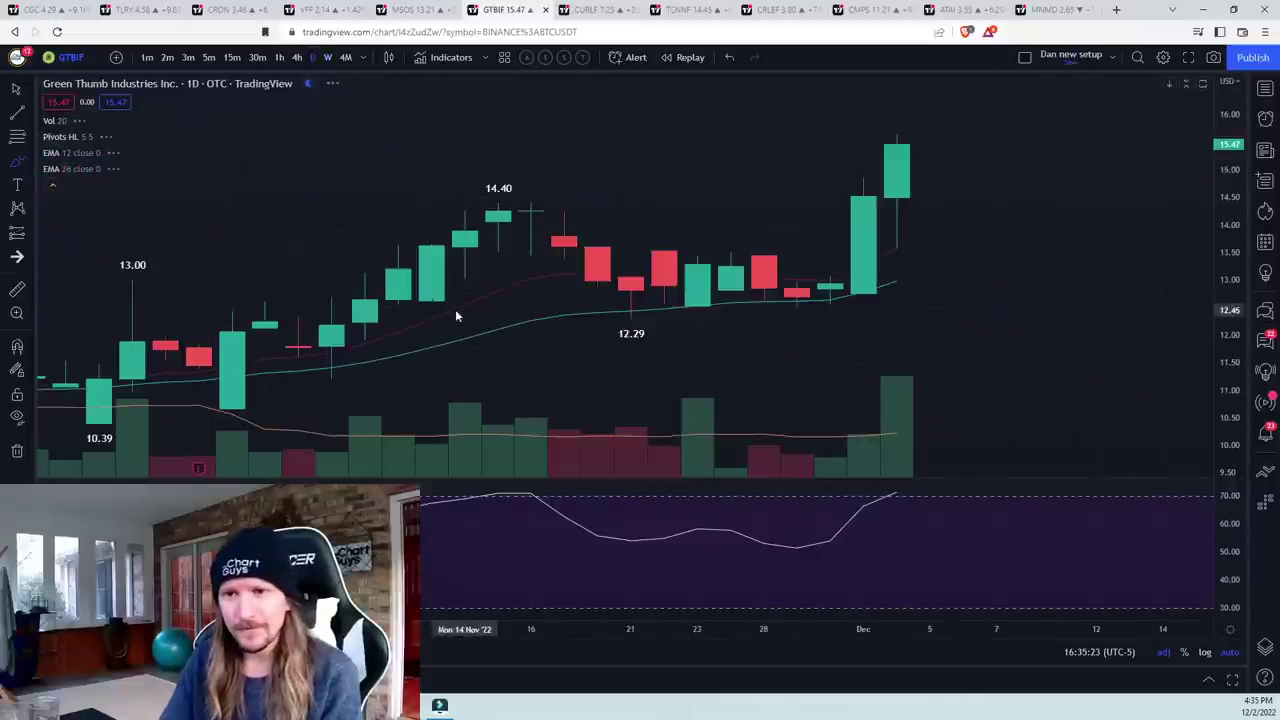
scroll(945, 257, down, 3)
scroll(735, 288, down, 3)
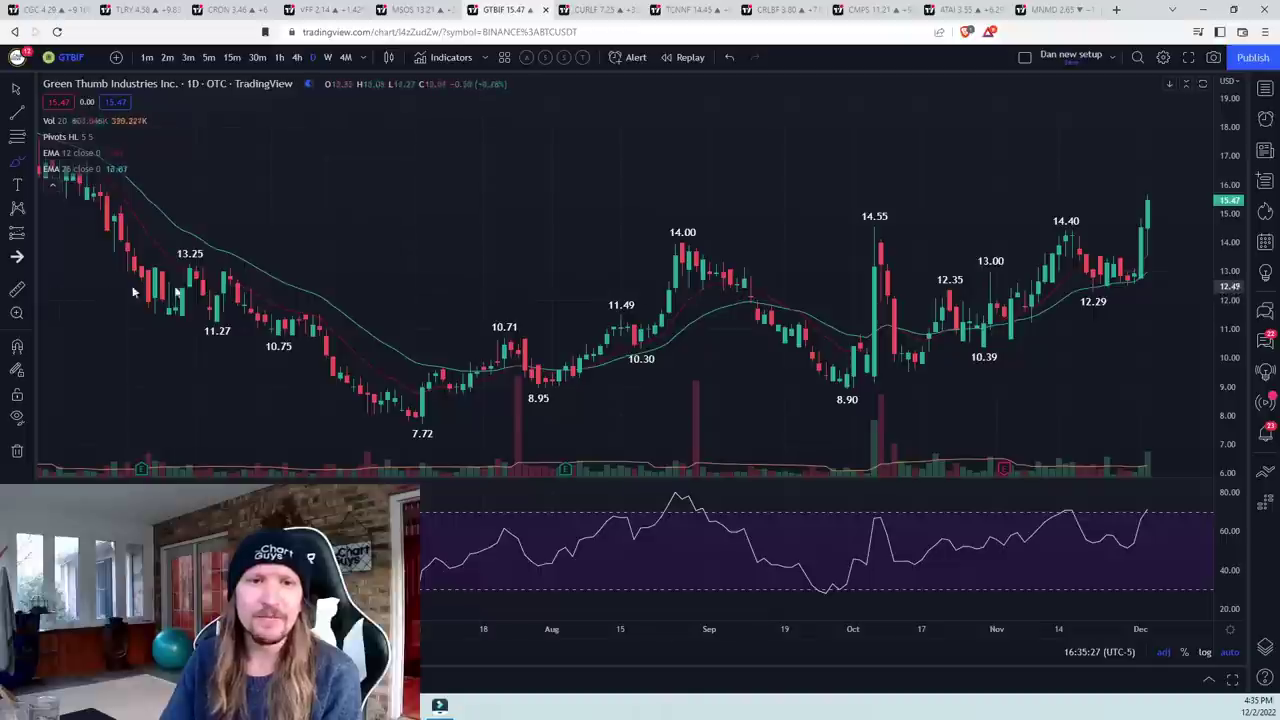
- Examine GTBIF's daily decline and recovery, brushing short lines at the 19.51 high and at the candles just after it
scroll(528, 300, down, 2)
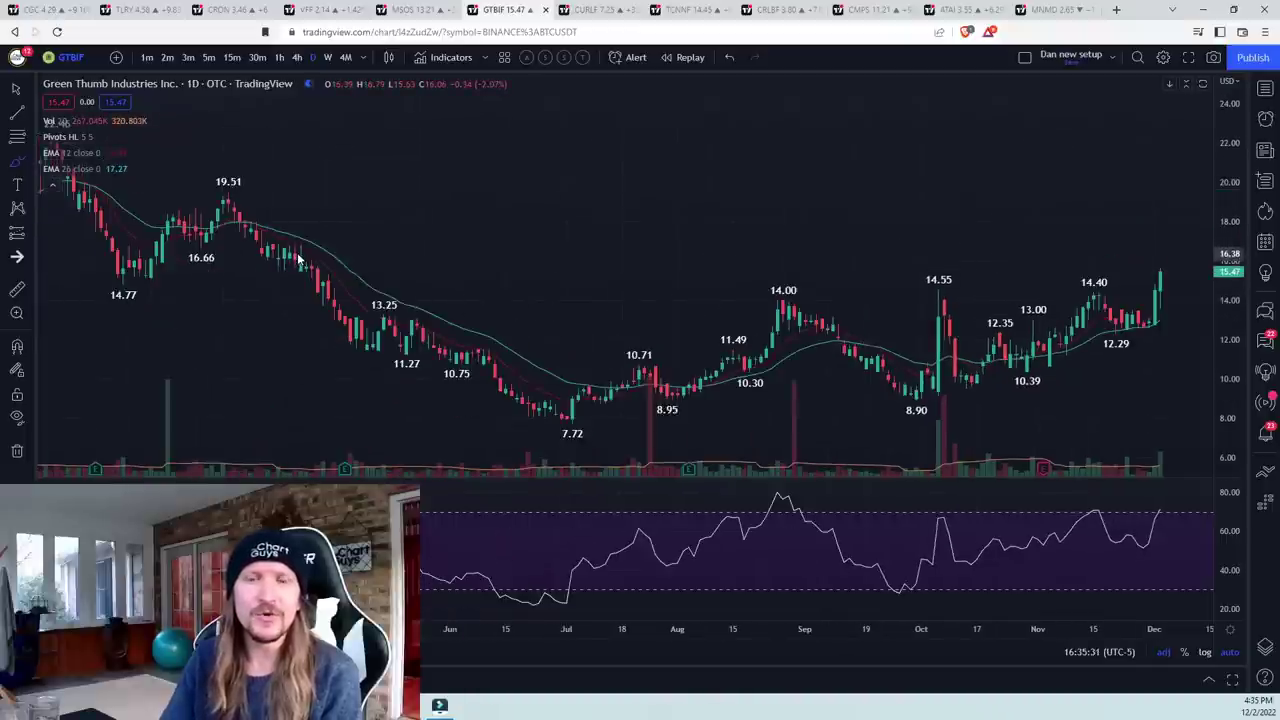
scroll(410, 229, up, 4)
scroll(380, 235, down, 4)
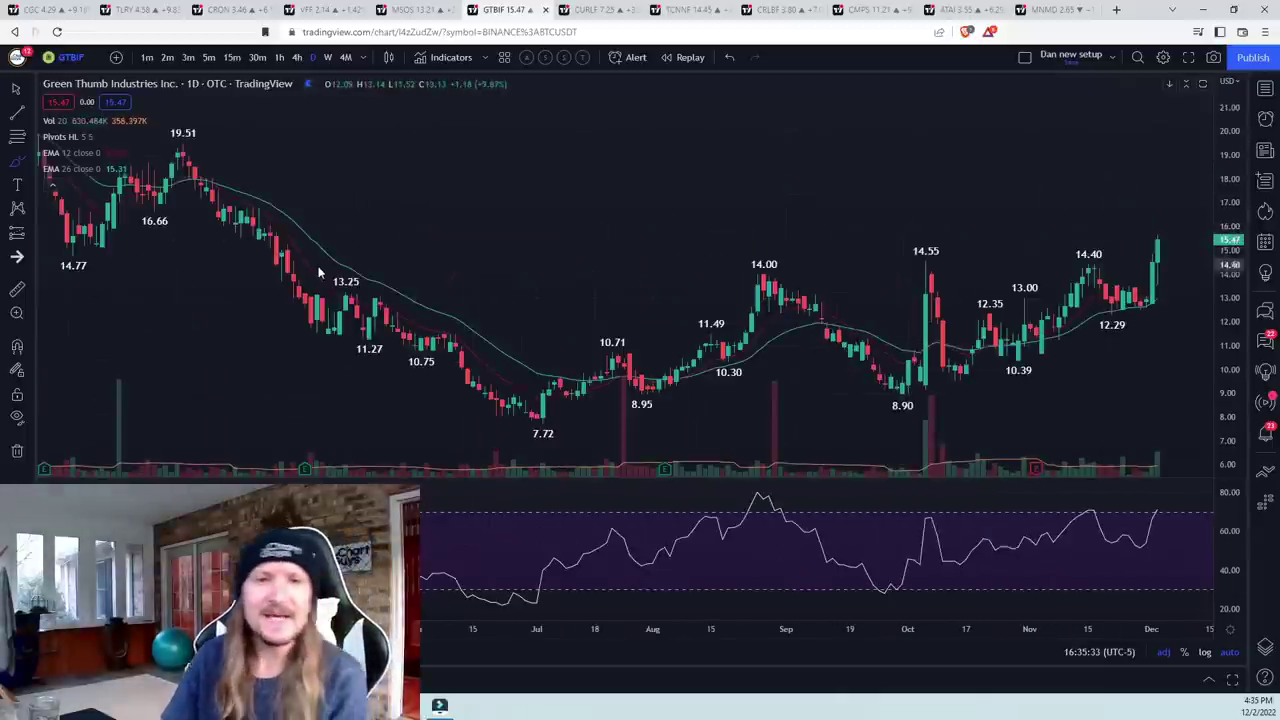
scroll(228, 240, down, 4)
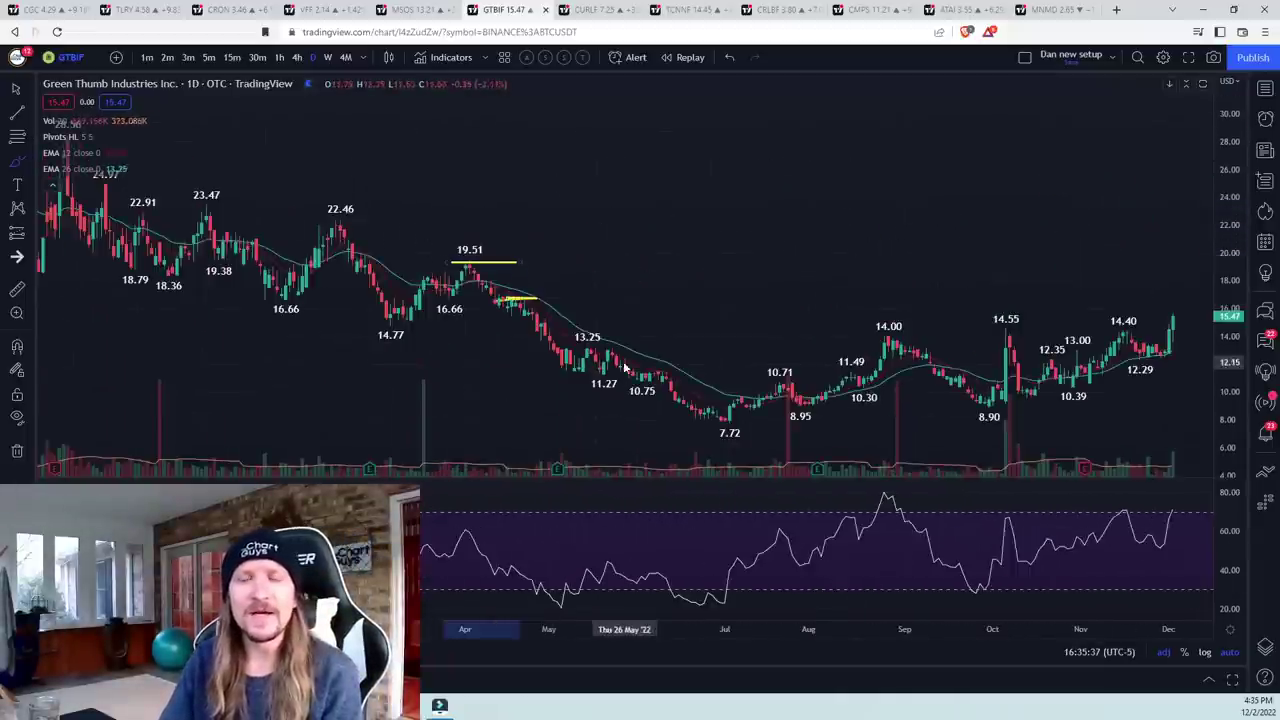
scroll(600, 338, up, 4)
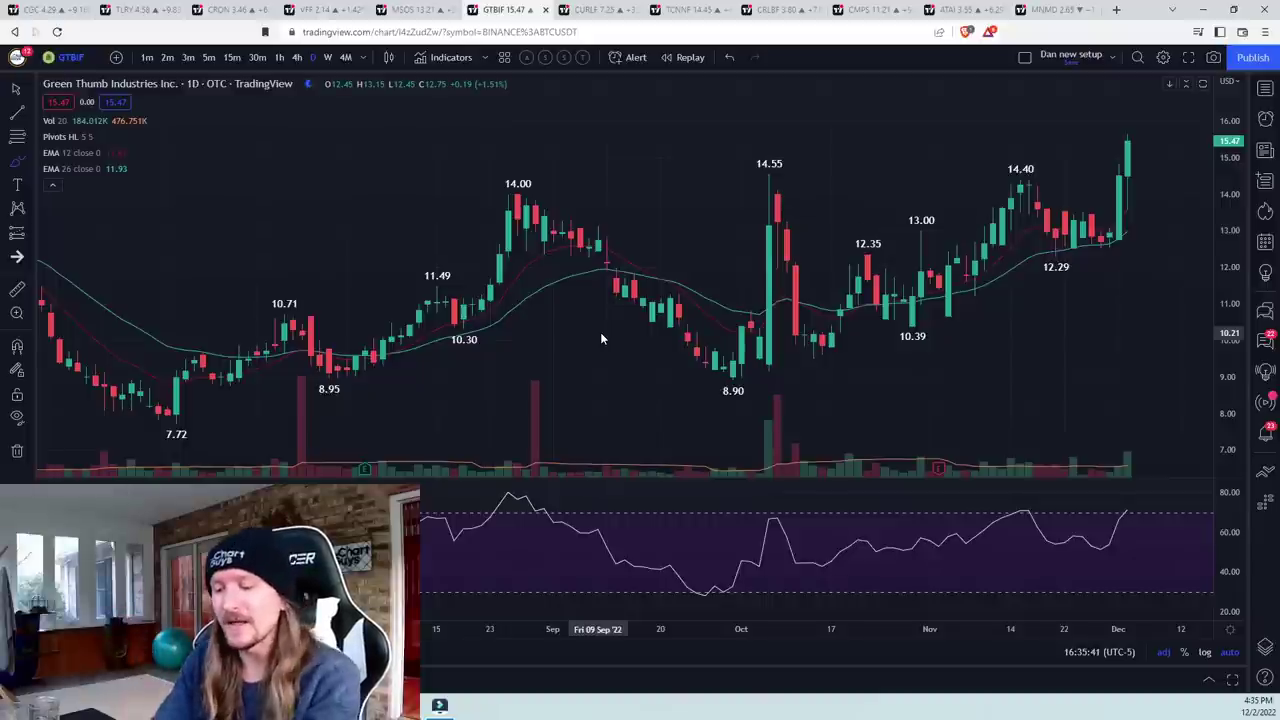
- Show GTBIF's 1-month candles and examine the moves from the 39.11 peak to December
text(1M)
key(Return)
scroll(447, 358, up, 5)
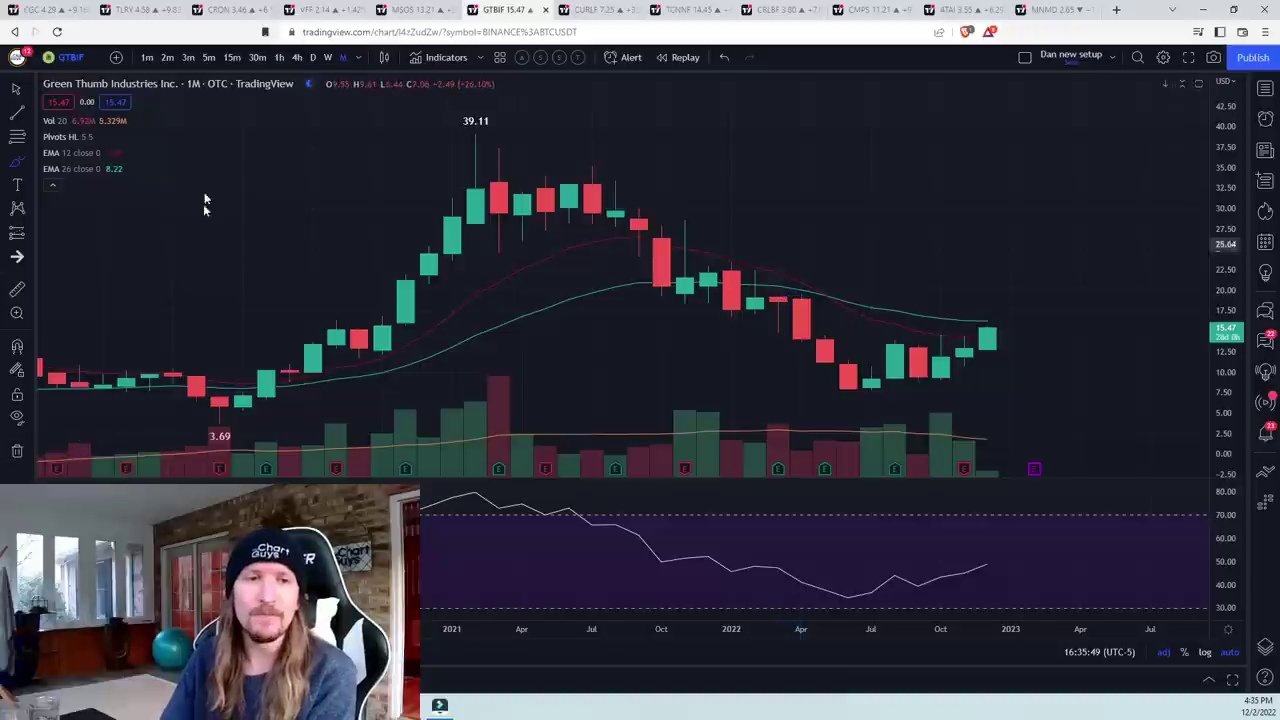
- Switch to the CGC chart, set it to 1-month candles and examine the decline from the 56.50 peak to the latest candles
click(50, 9)
text(1M)
key(Return)
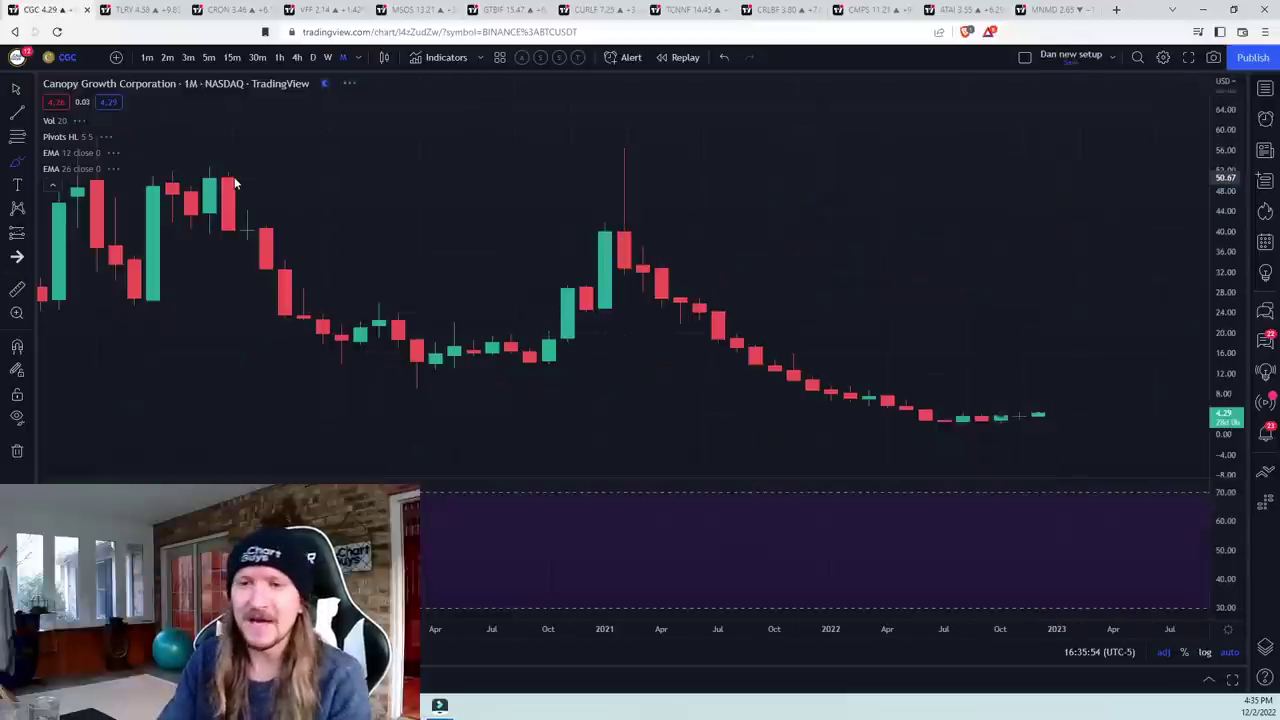
drag(95, 234, 432, 247)
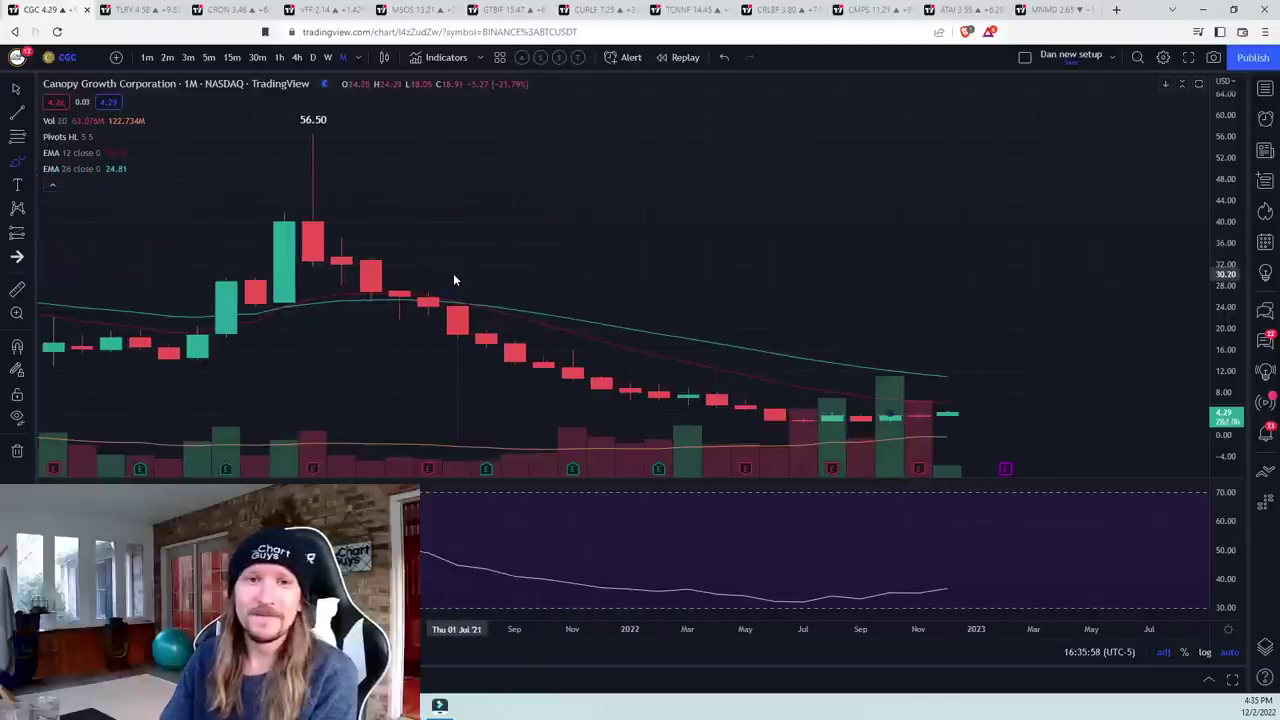
scroll(340, 276, up, 5)
scroll(340, 274, down, 5)
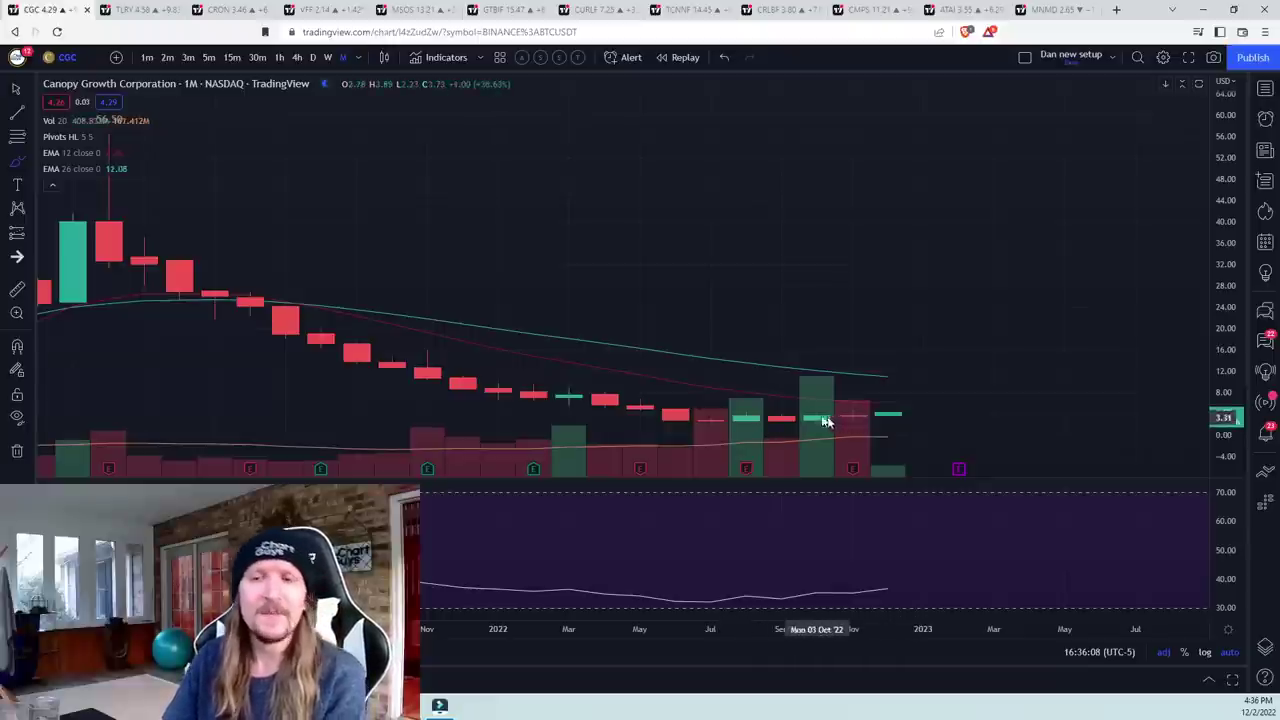
scroll(720, 394, up, 3)
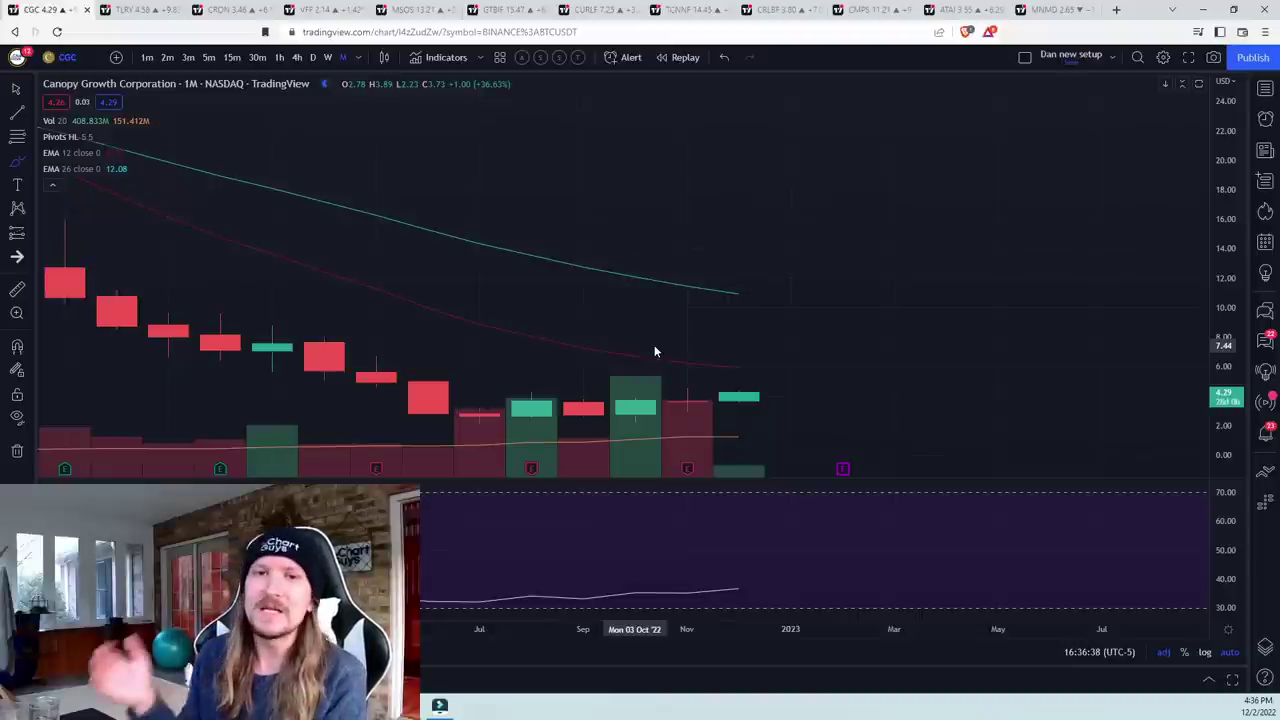
- Return to the GTBIF chart, show its 1-hour candles and brush a horizontal line under the December 2 15:00 candle's low
click(415, 9)
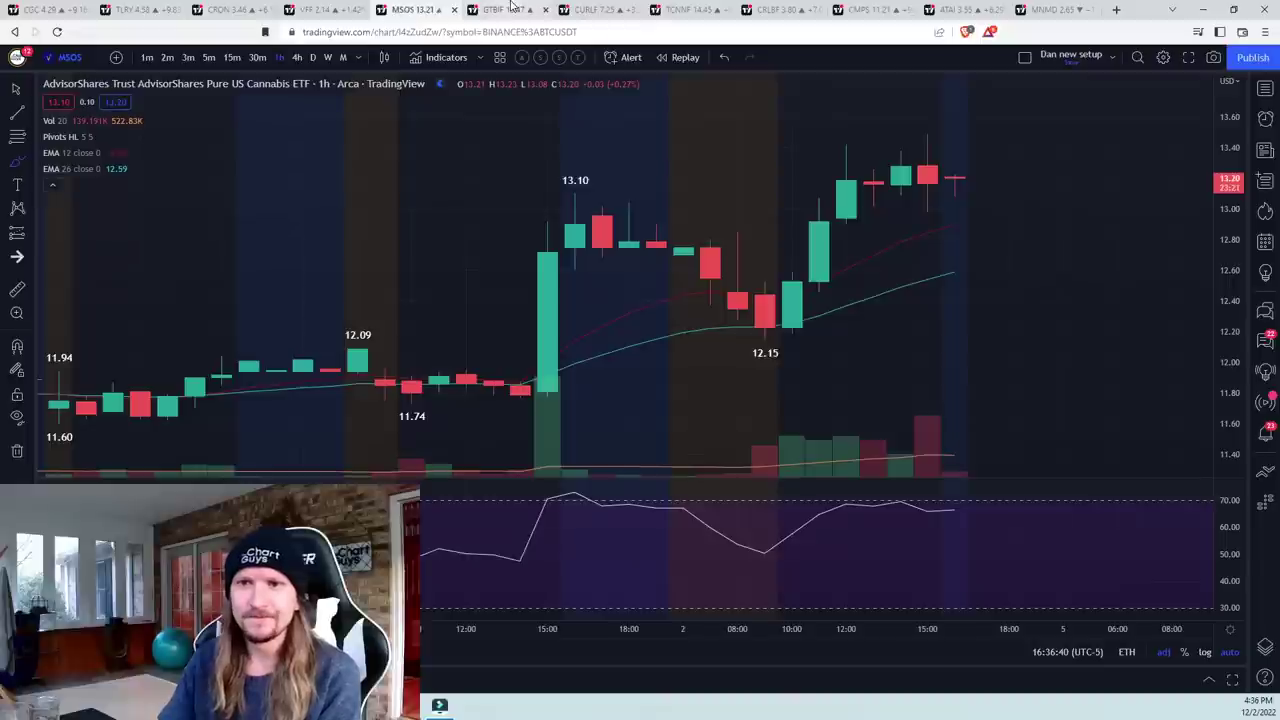
click(510, 9)
click(343, 57)
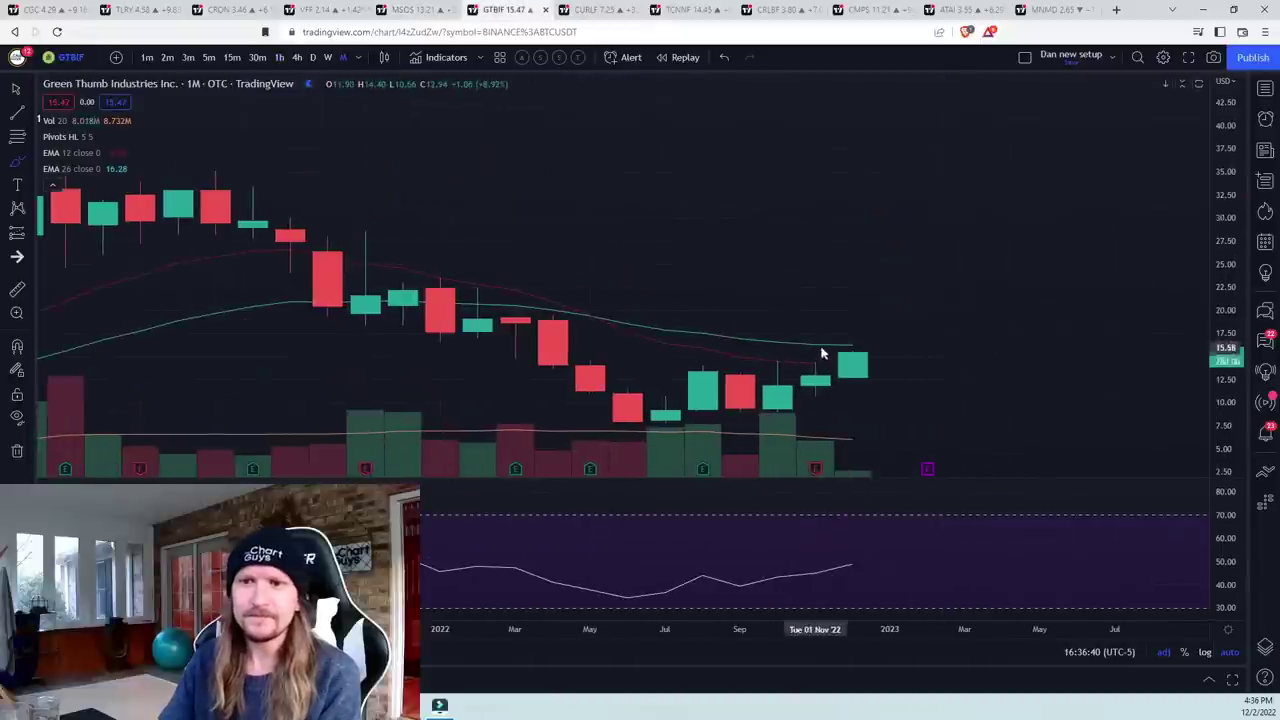
click(314, 57)
click(281, 59)
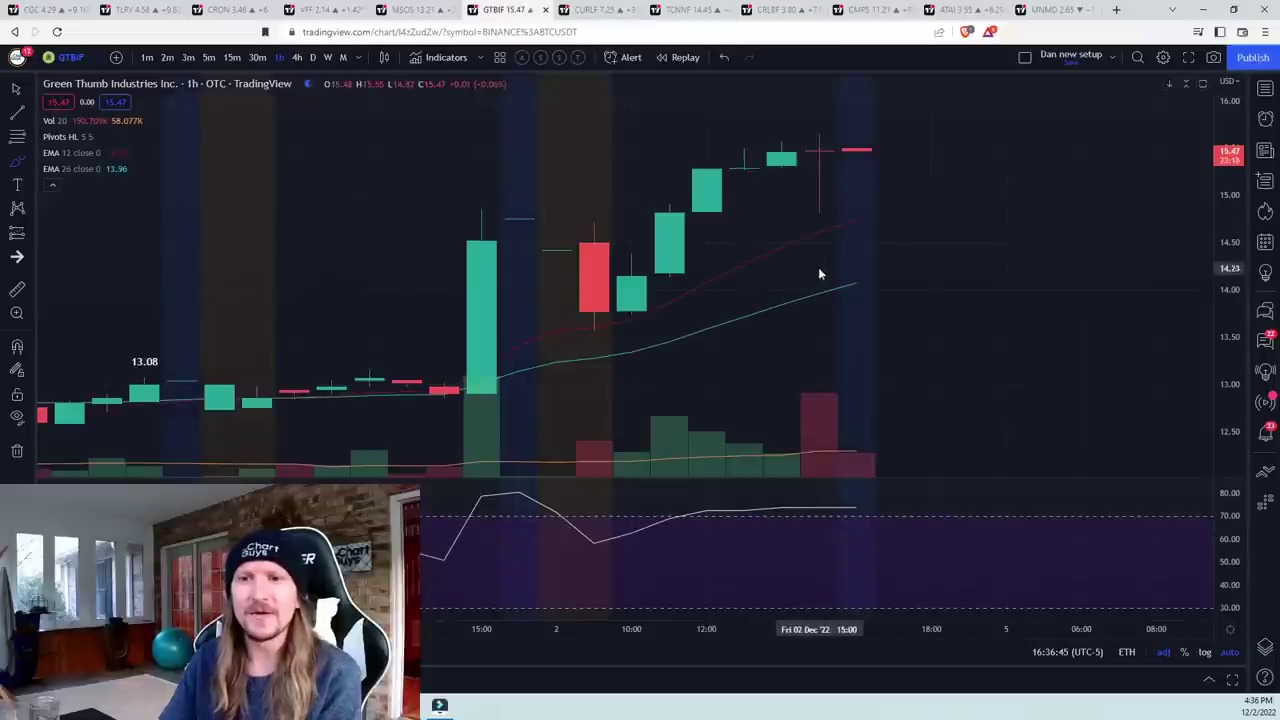
drag(890, 216, 792, 216)
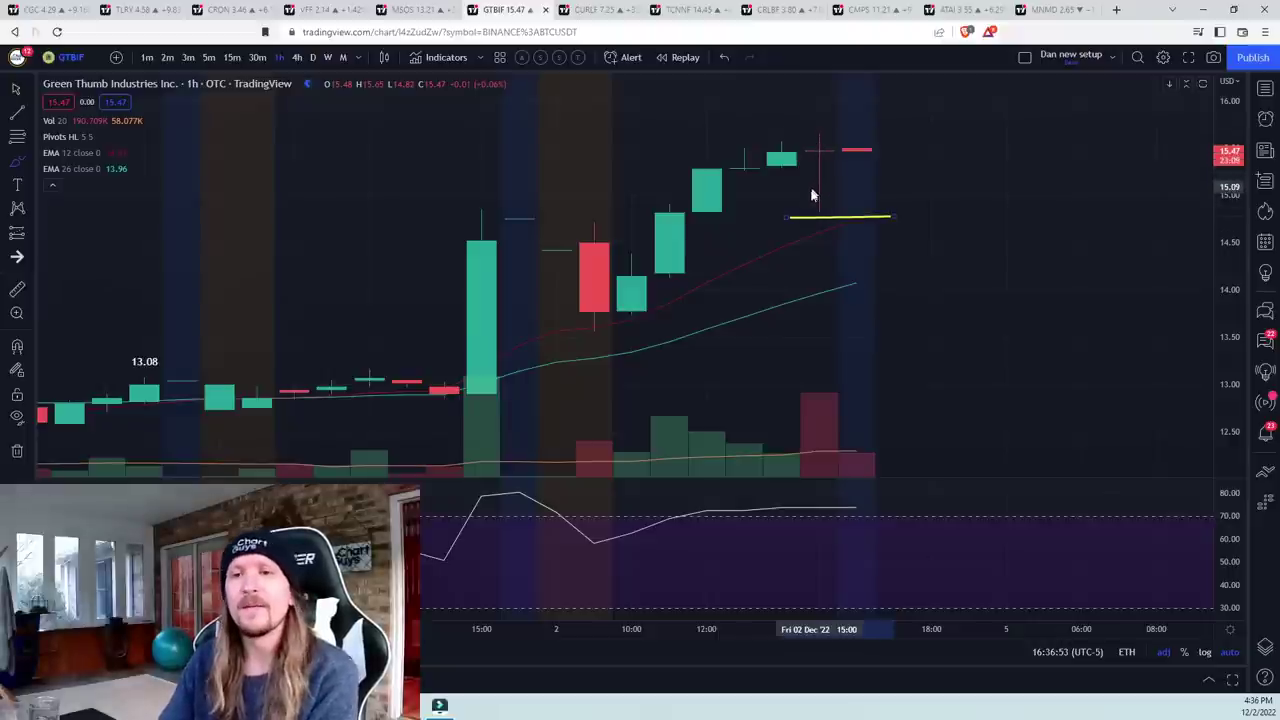
- On GTBIF's daily chart, brush a possible pullback from the latest high to about 14.2, and clear the drawings
click(313, 57)
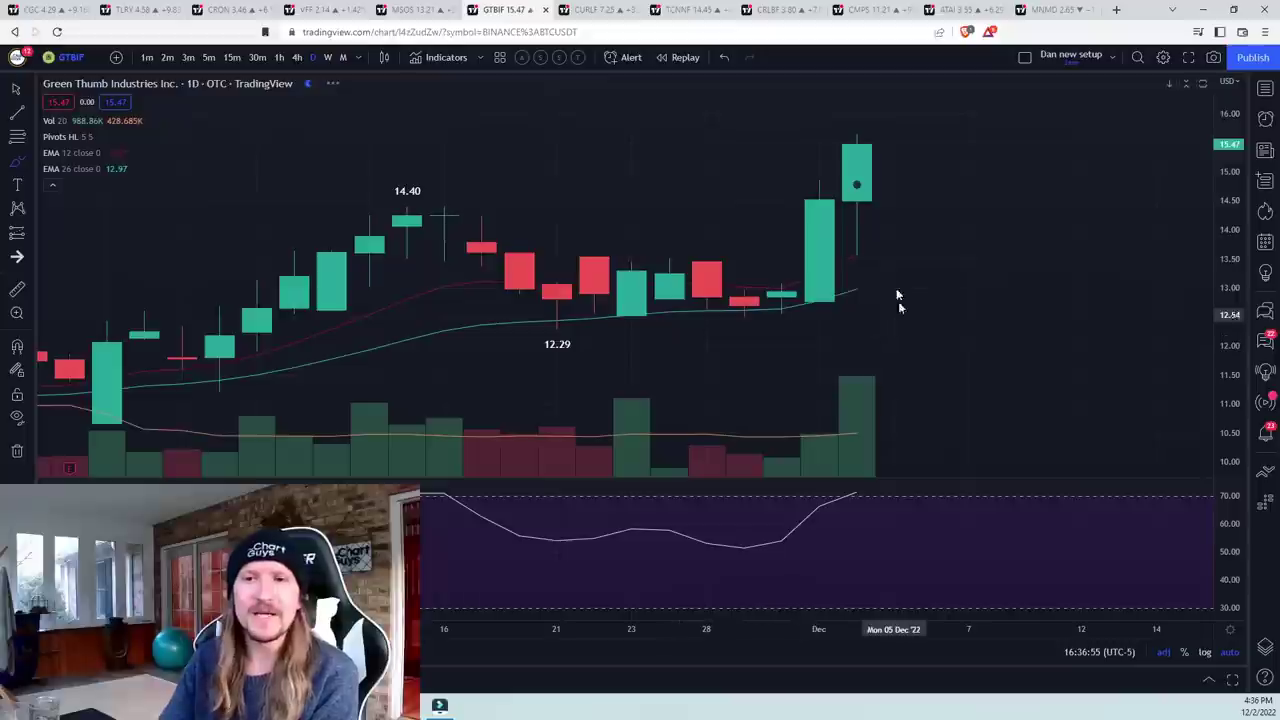
drag(857, 137, 965, 216)
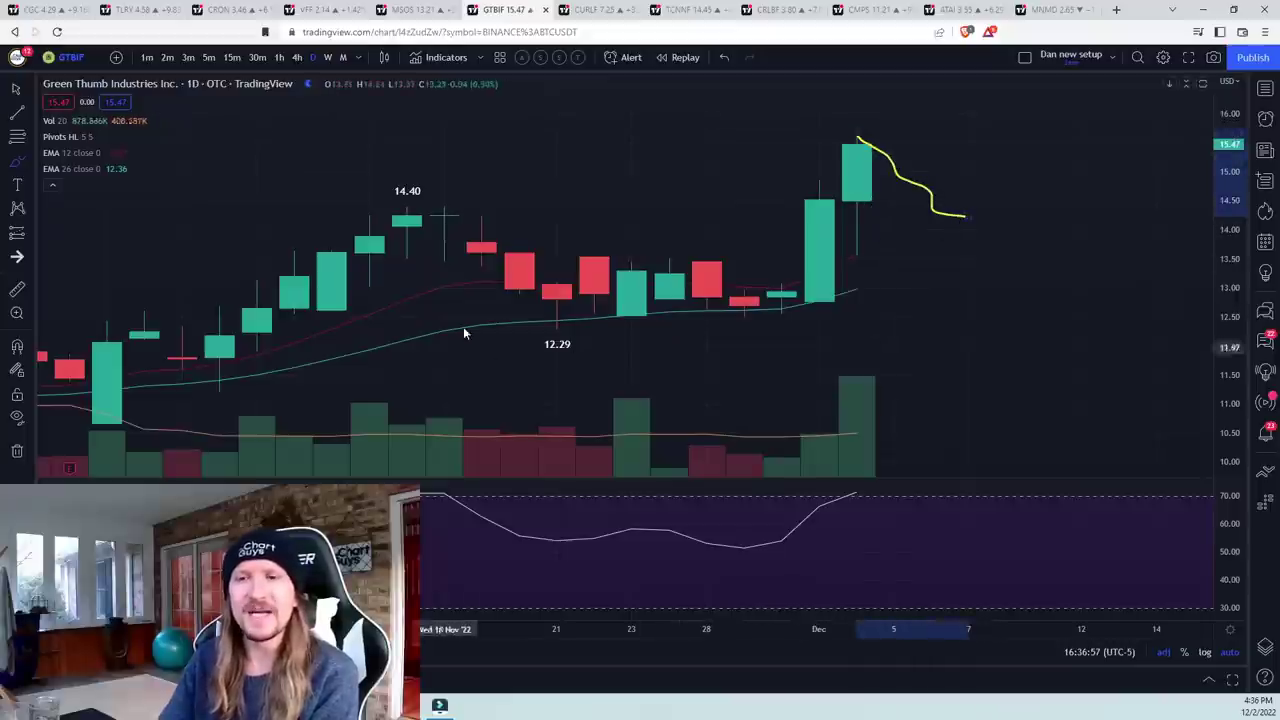
click(17, 450)
click(70, 442)
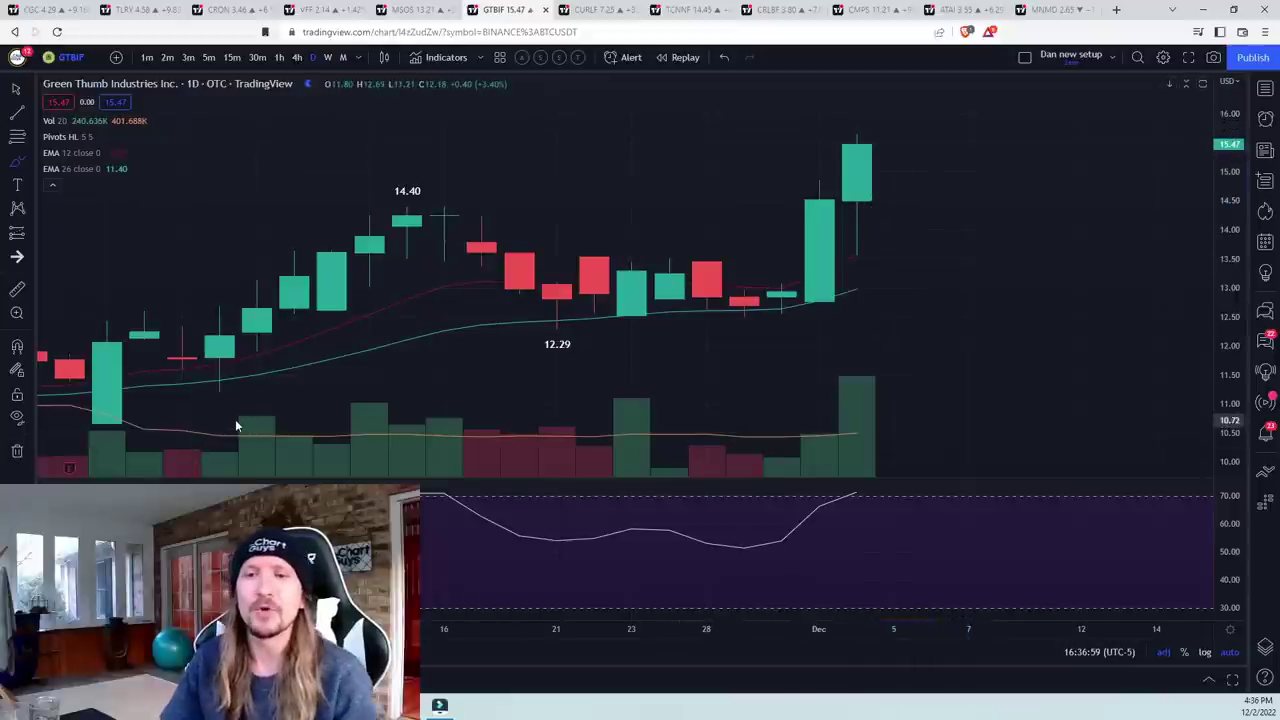
- Switch to the CURLF chart and examine its weekly highs and lows from the 2021 peak to the recent rise
click(565, 9)
scroll(665, 258, up, 3)
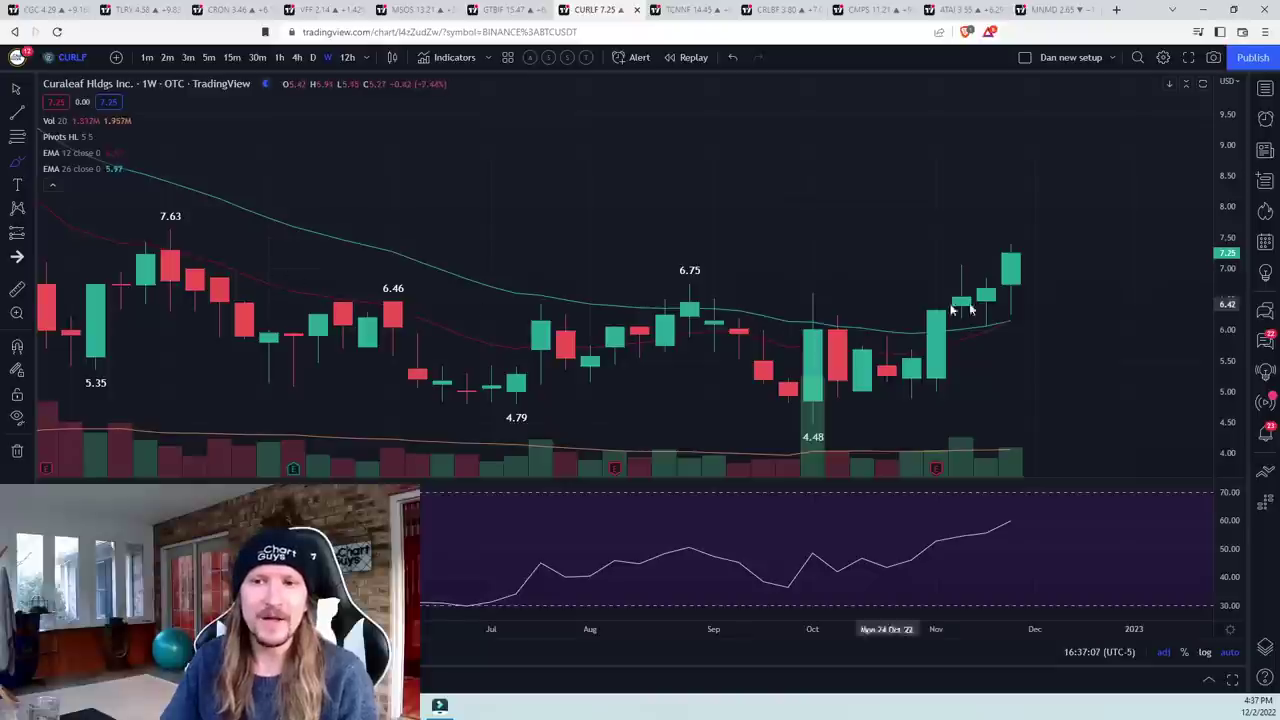
scroll(323, 297, down, 2)
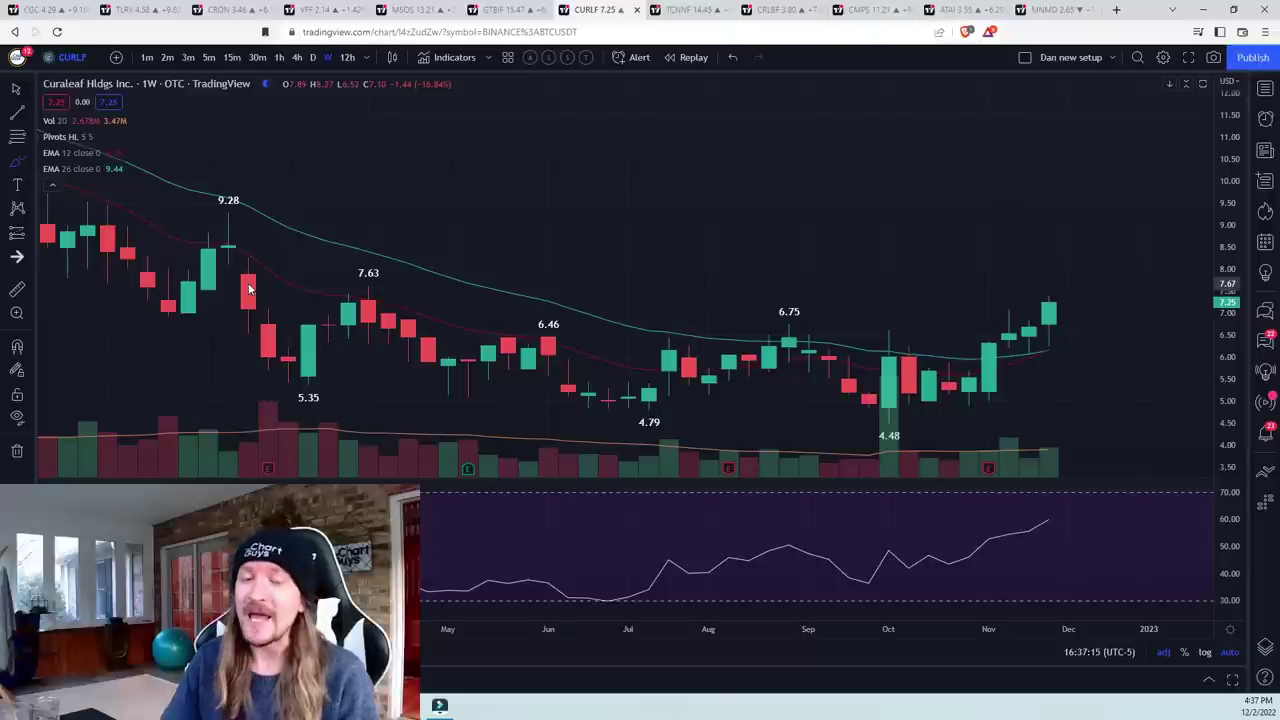
scroll(326, 338, down, 5)
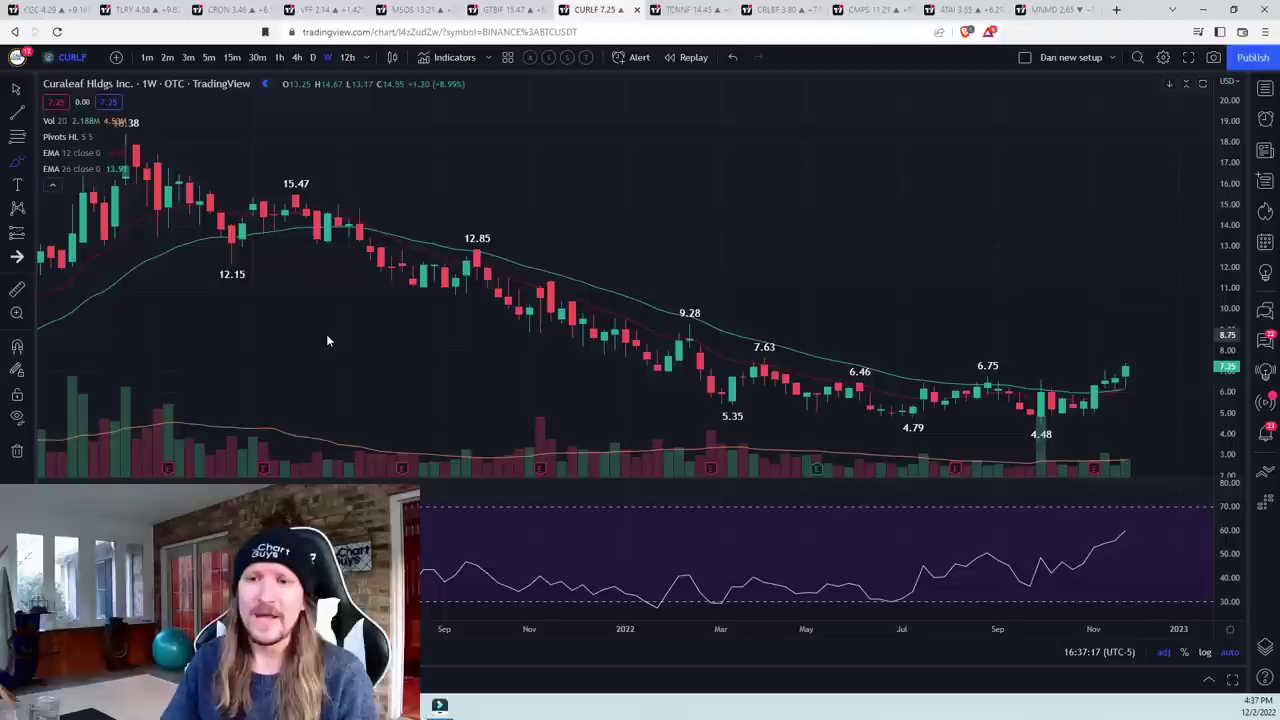
scroll(326, 338, up, 3)
scroll(326, 341, up, 2)
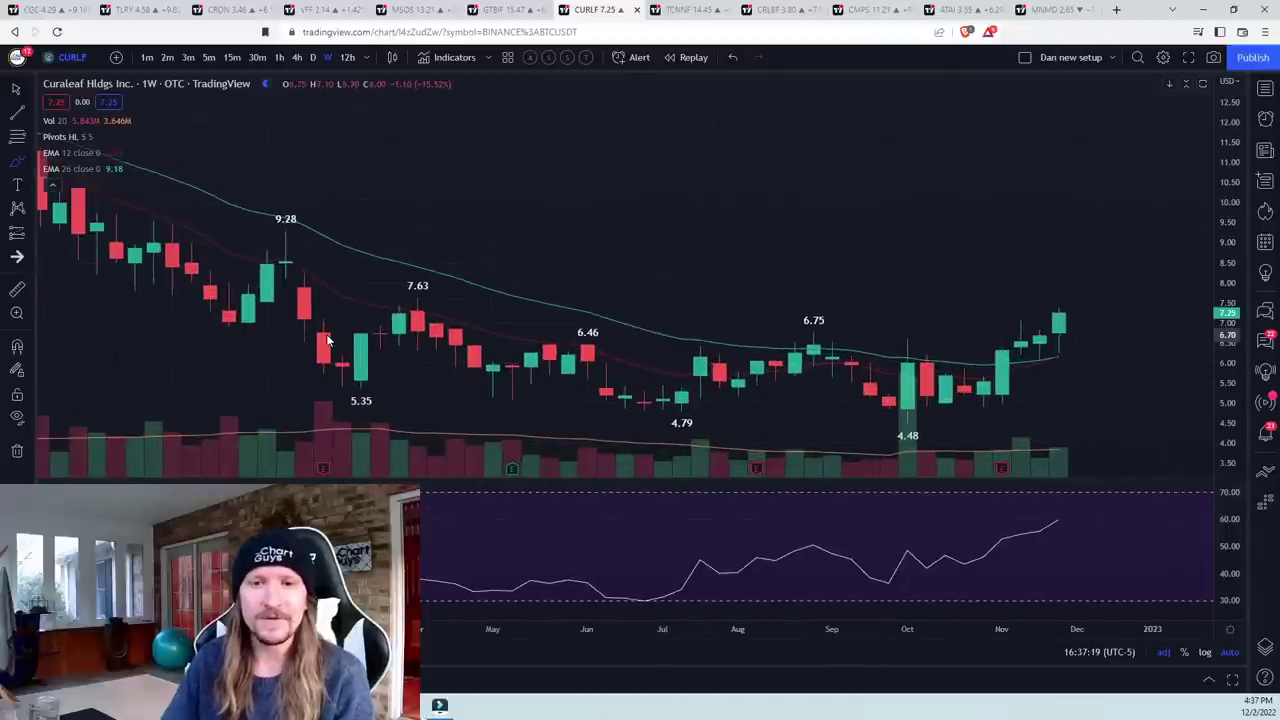
- Switch to the TCNNF chart and compare the 15.20 high with recent candles on the daily and weekly intervals
click(686, 9)
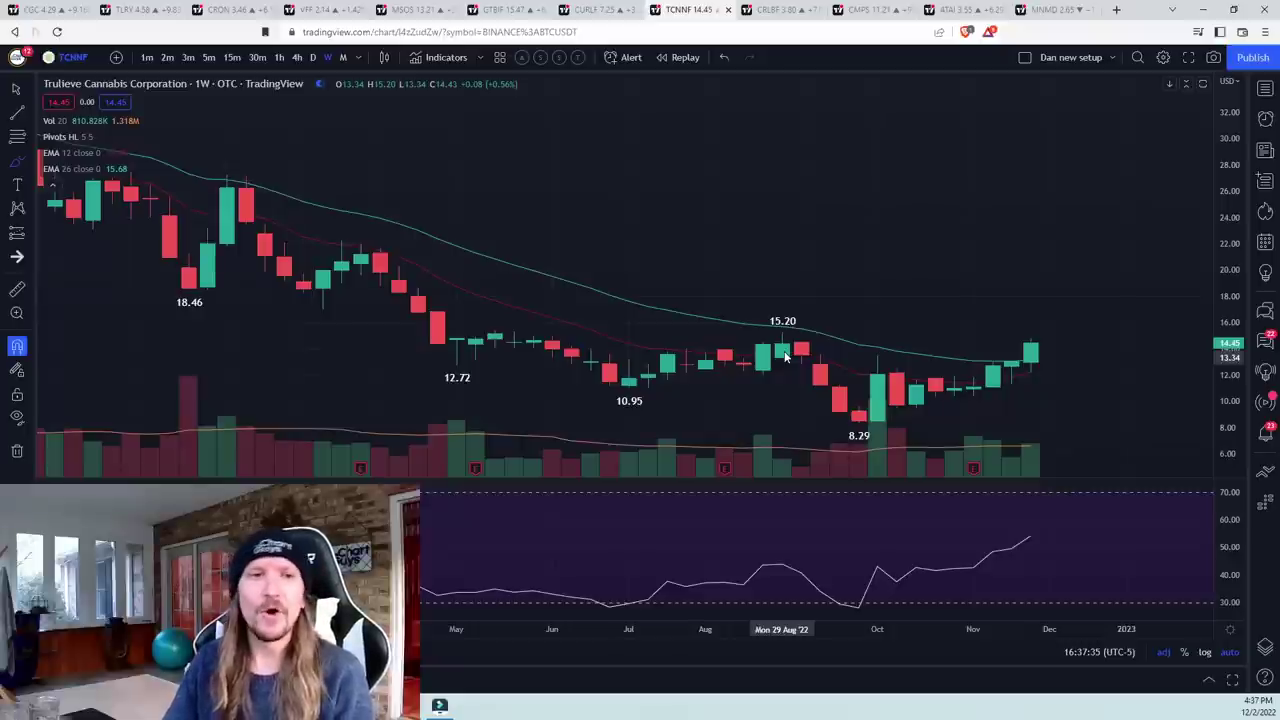
click(312, 57)
scroll(820, 294, down, 4)
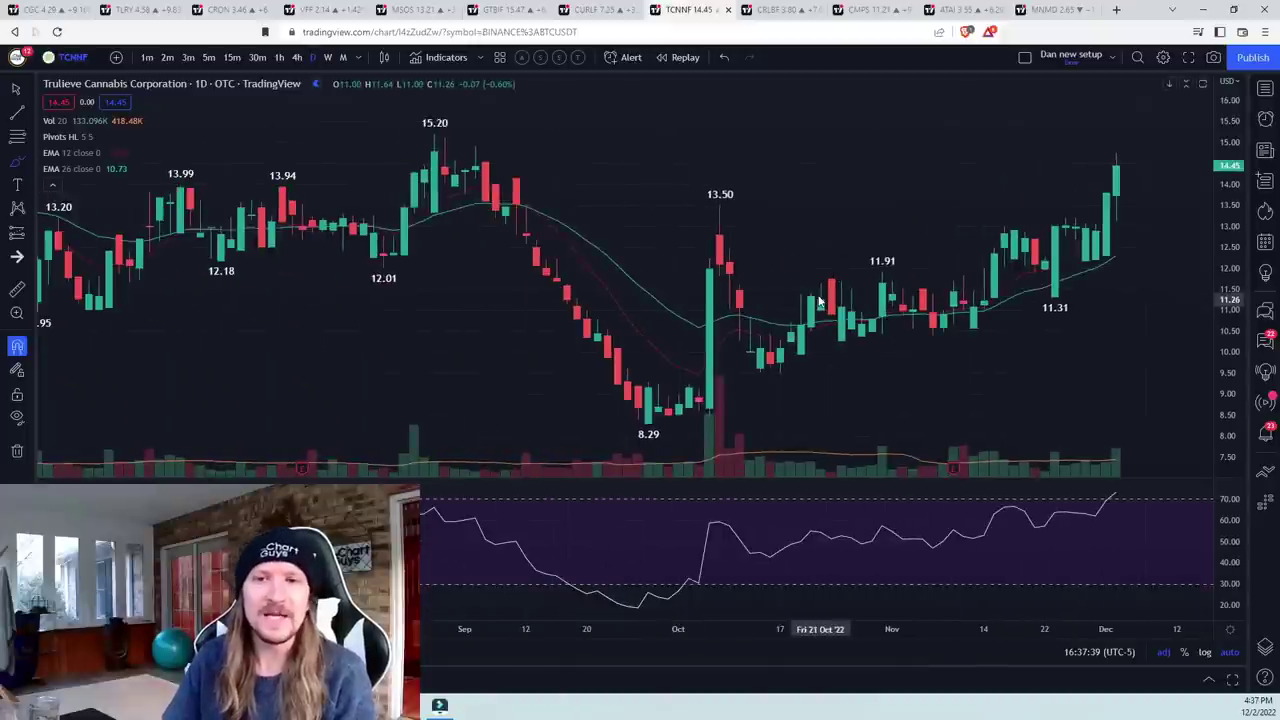
scroll(848, 314, down, 2)
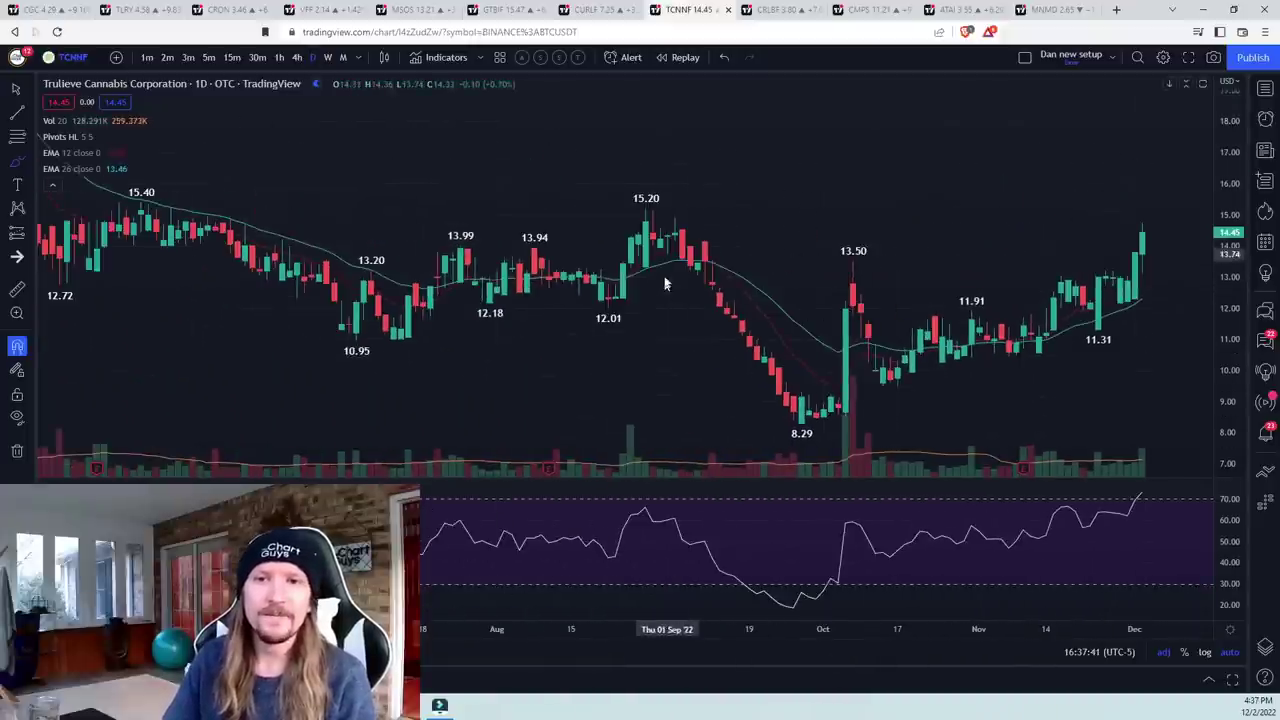
scroll(886, 332, up, 4)
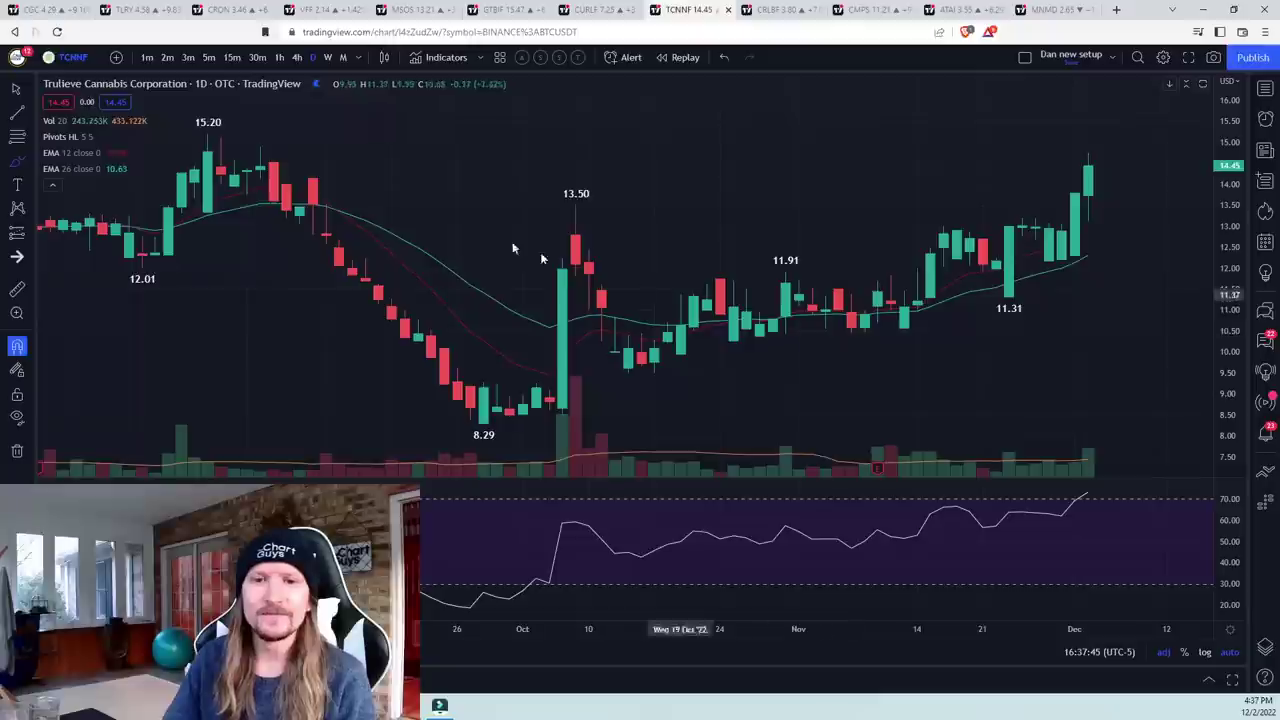
click(327, 57)
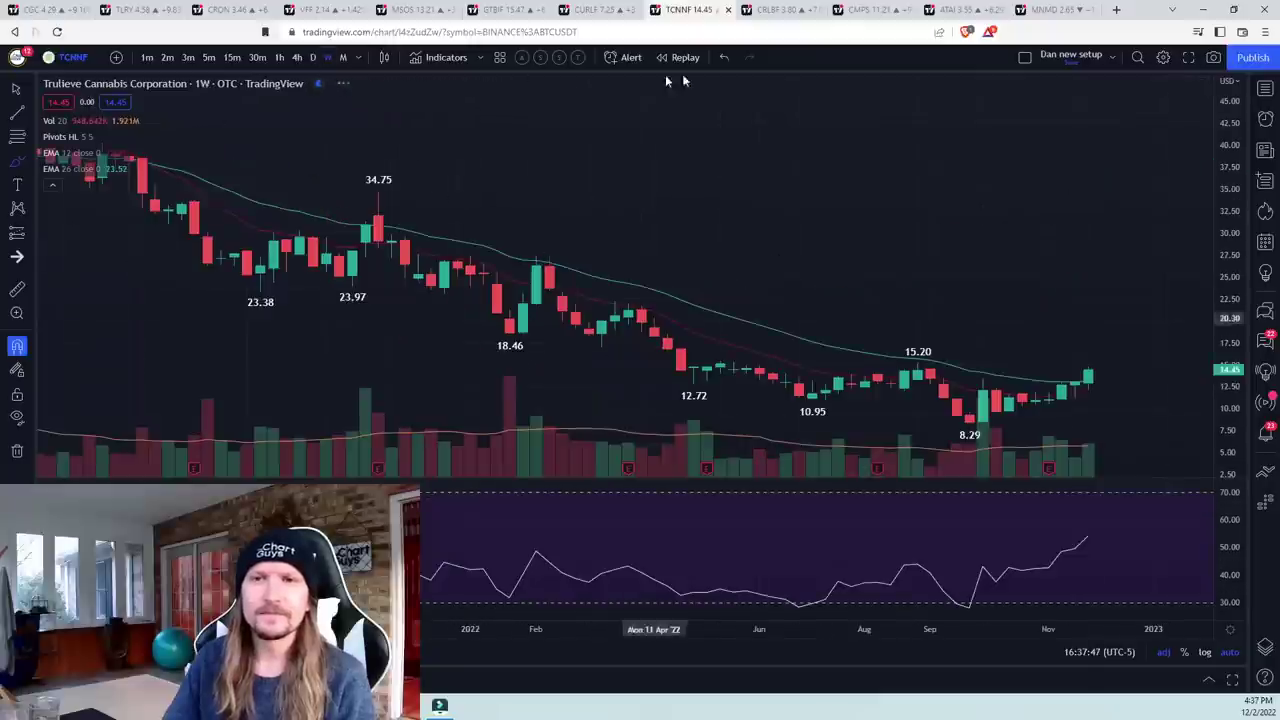
- On CRLBF's weekly chart, brush lines marking the 4.45 high and the lower October high, and clear the drawings
click(772, 10)
scroll(784, 261, up, 3)
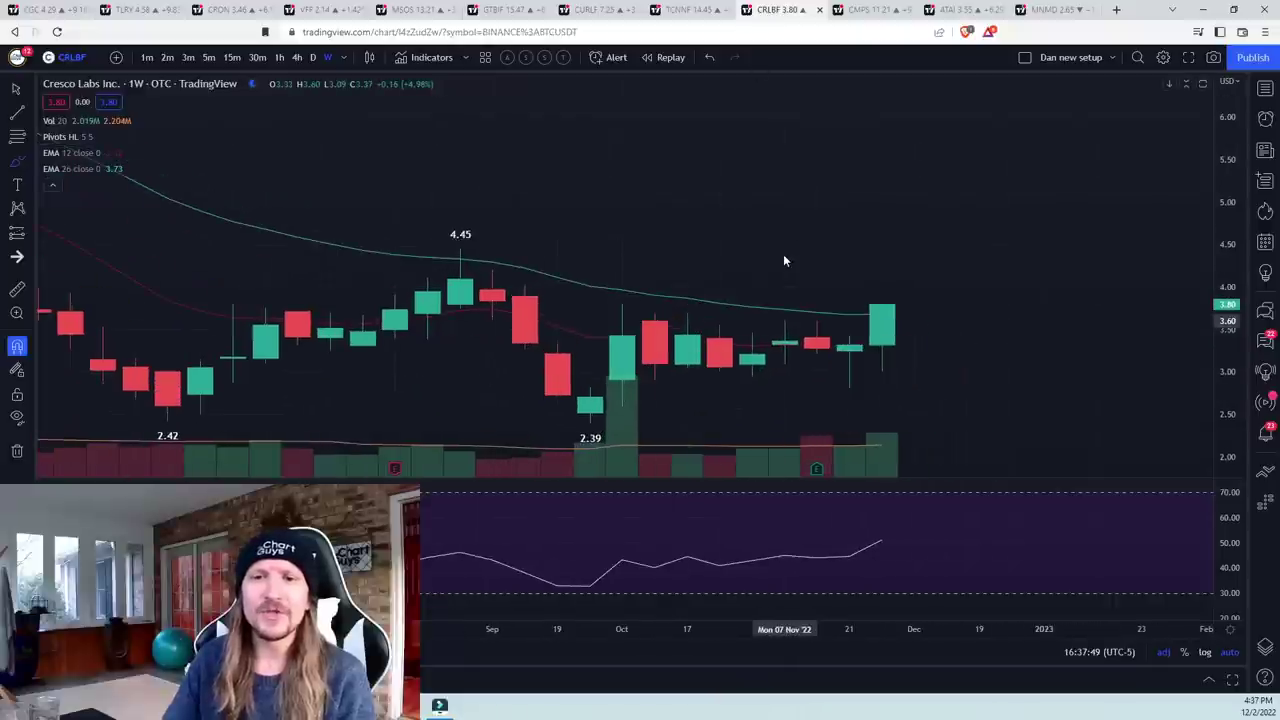
scroll(783, 258, down, 4)
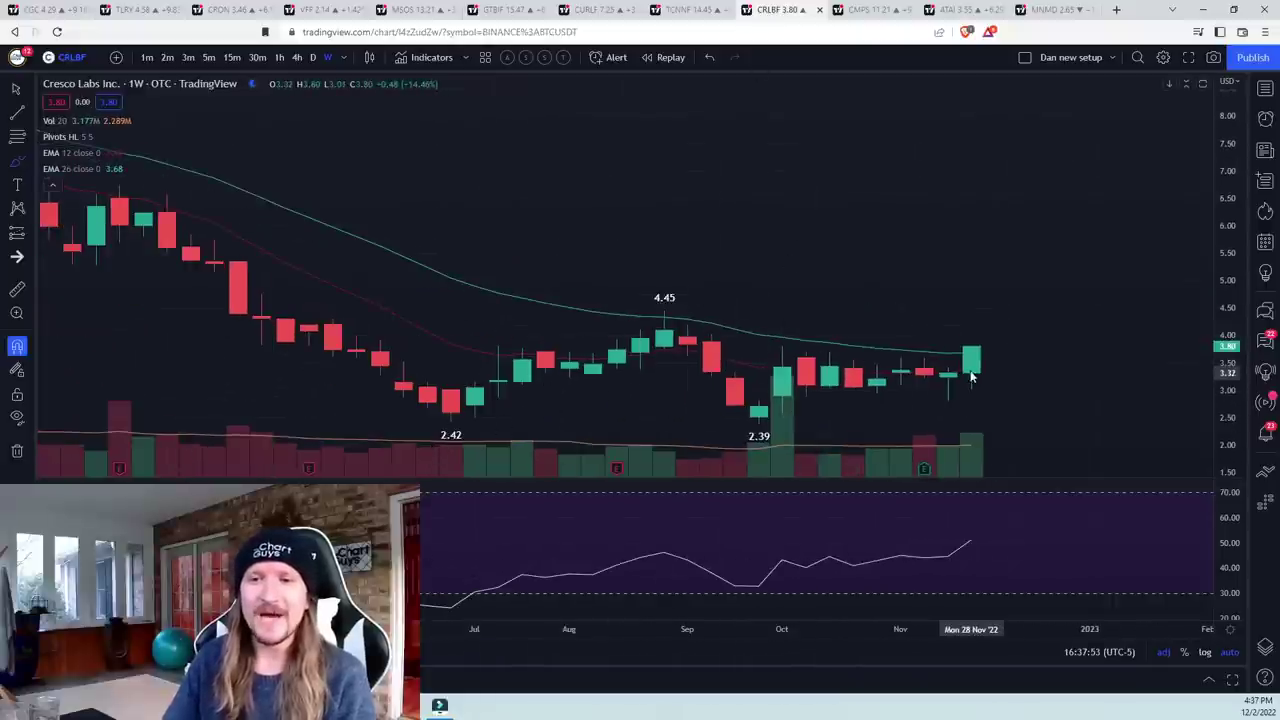
drag(640, 322, 708, 313)
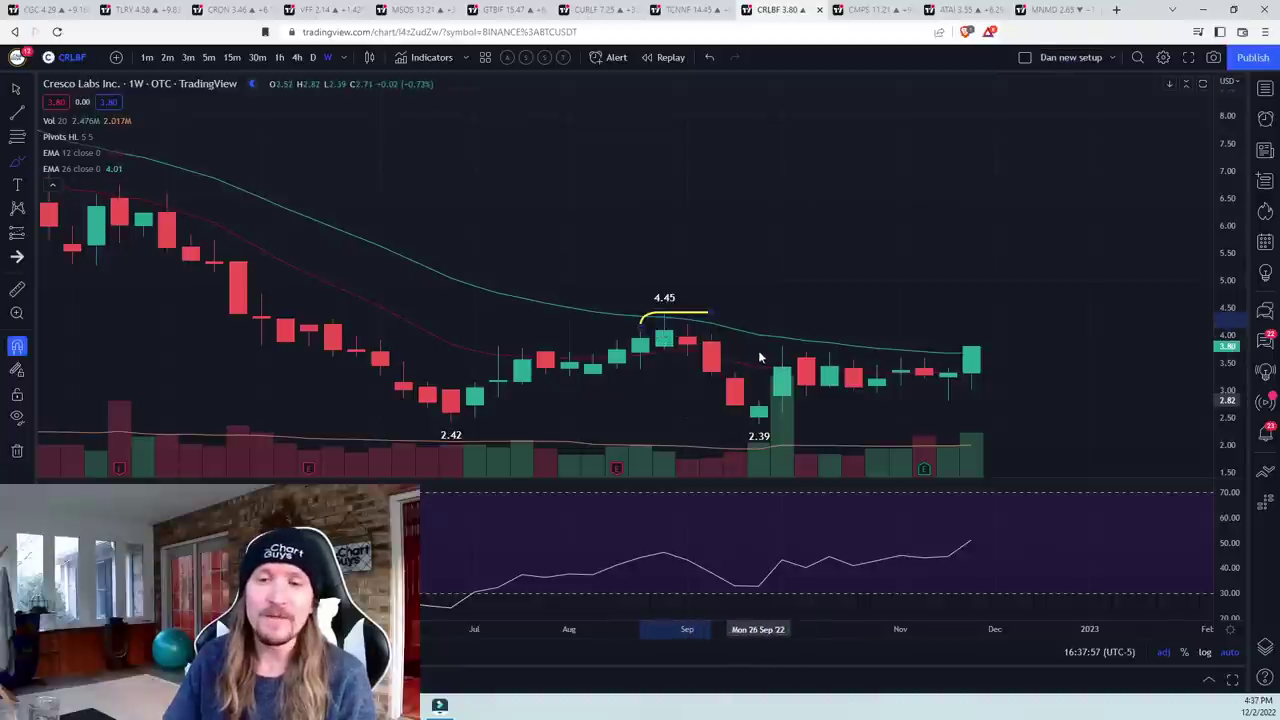
drag(760, 392, 826, 349)
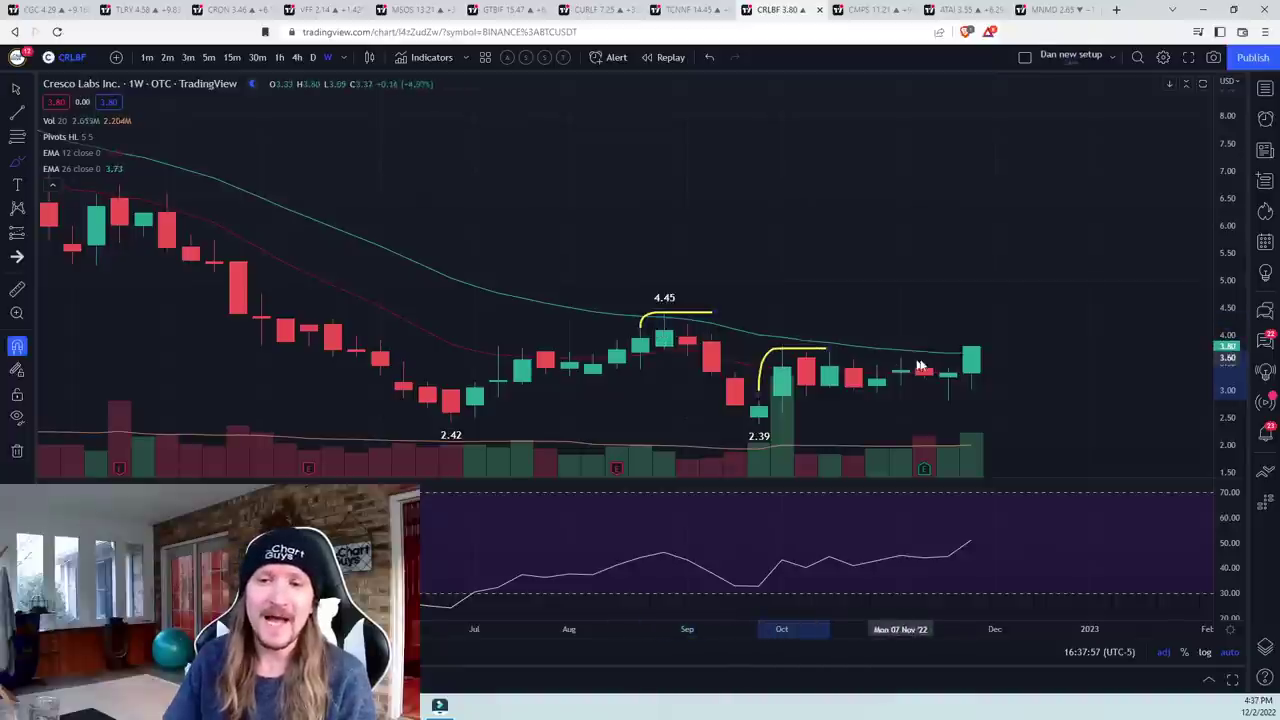
click(18, 452)
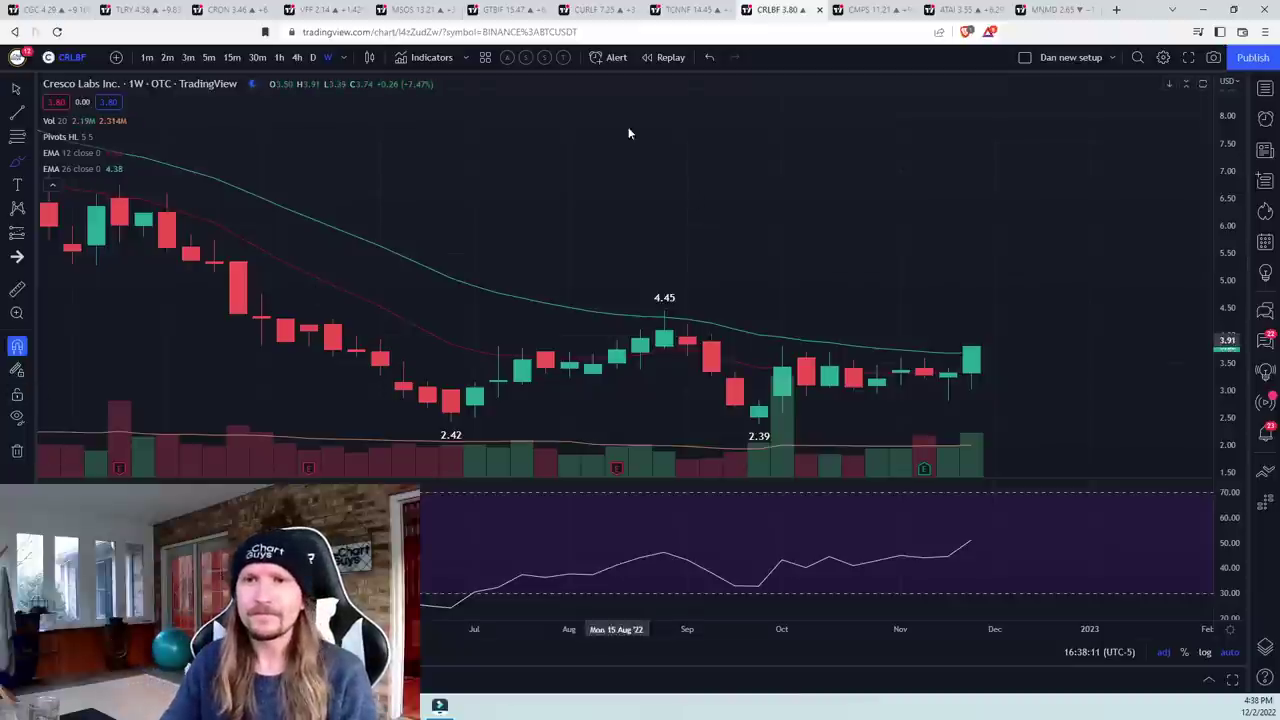
- Switch to the CMPS chart, show its 1-month candles, brush the rise from the 6.54 low to the August candle, and clear the drawing
click(846, 9)
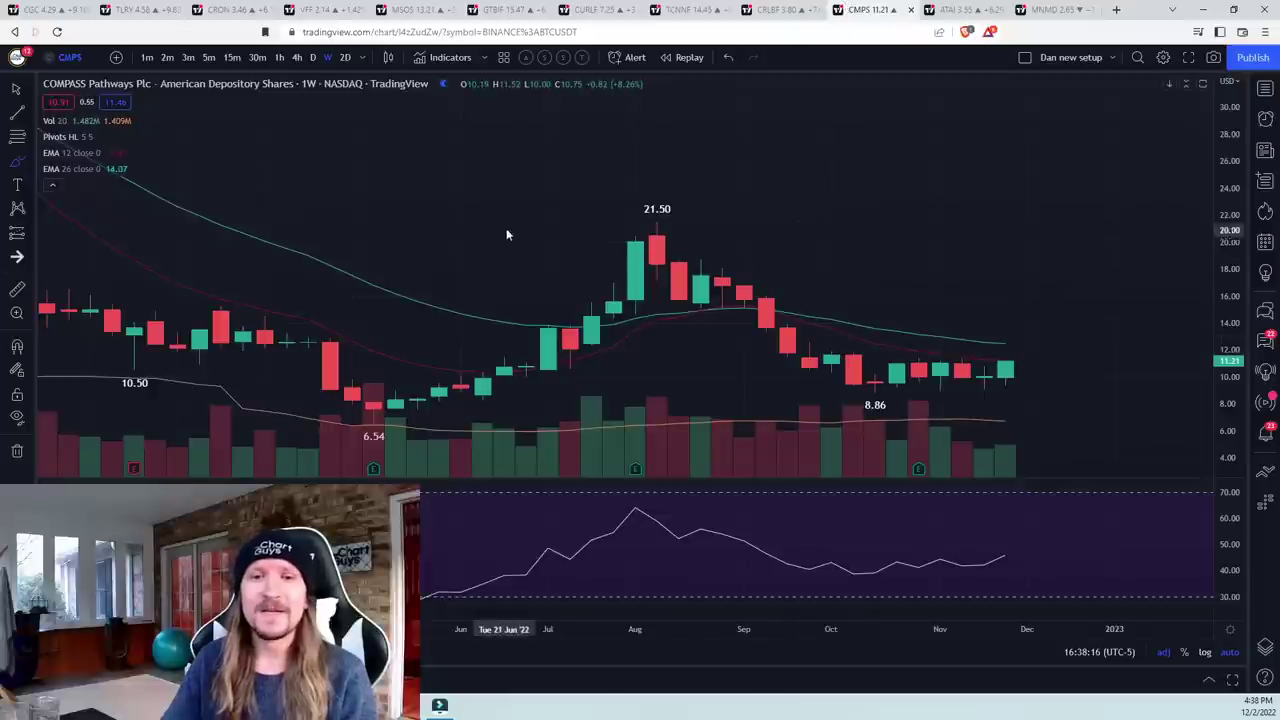
text(1M)
key(Return)
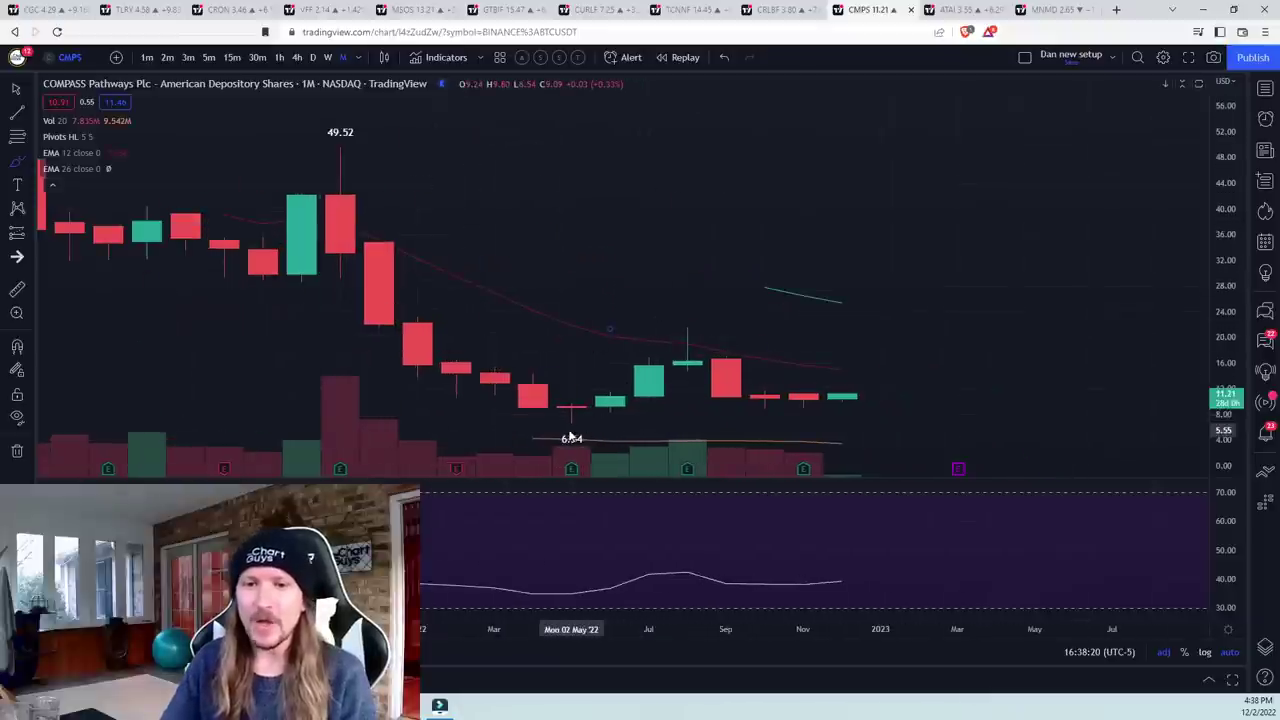
mouse_move(537, 428)
mouse_down()
mouse_move(610, 427)
mouse_move(610, 386)
mouse_move(686, 336)
mouse_up()
click(17, 450)
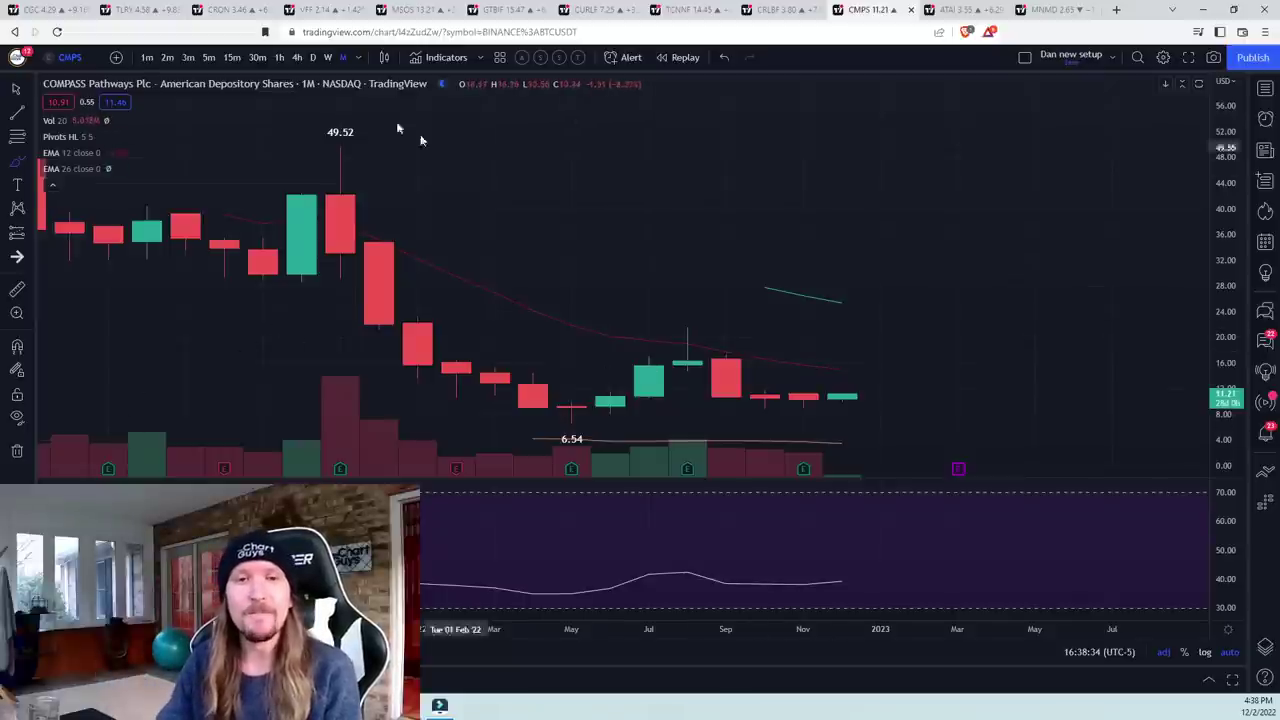
- View CMPS's recent price action on daily candles and on 2-day candles
click(313, 58)
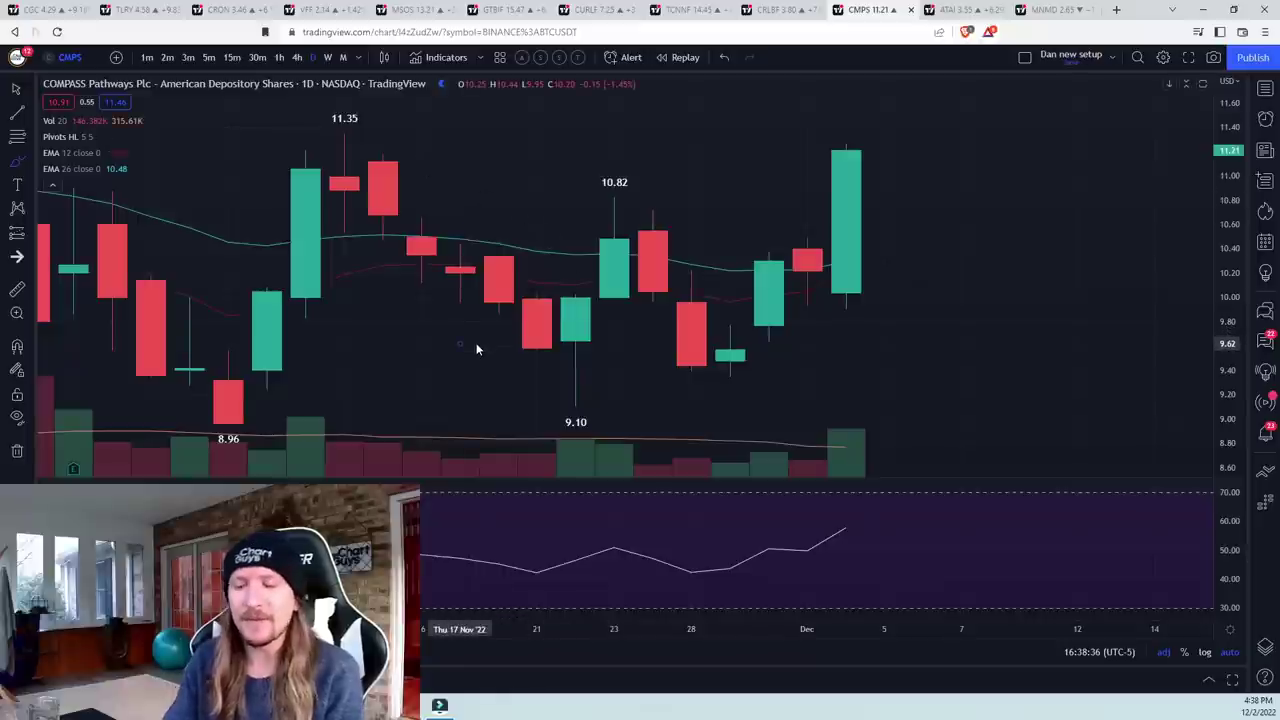
text(2D)
key(Return)
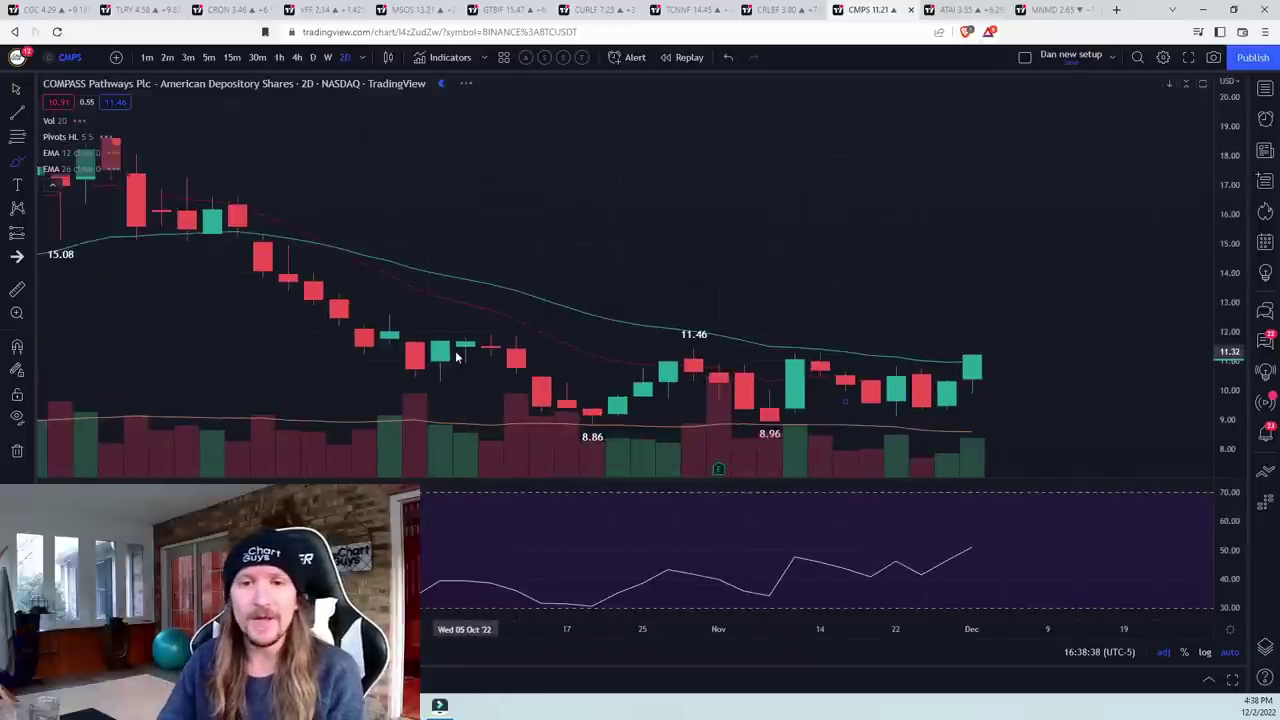
- With magnet snapping on, place horizontal lines on CMPS's 2-day chart at 11.46, 11.35, 10.82 and 8.86
click(17, 346)
key(alt+h)
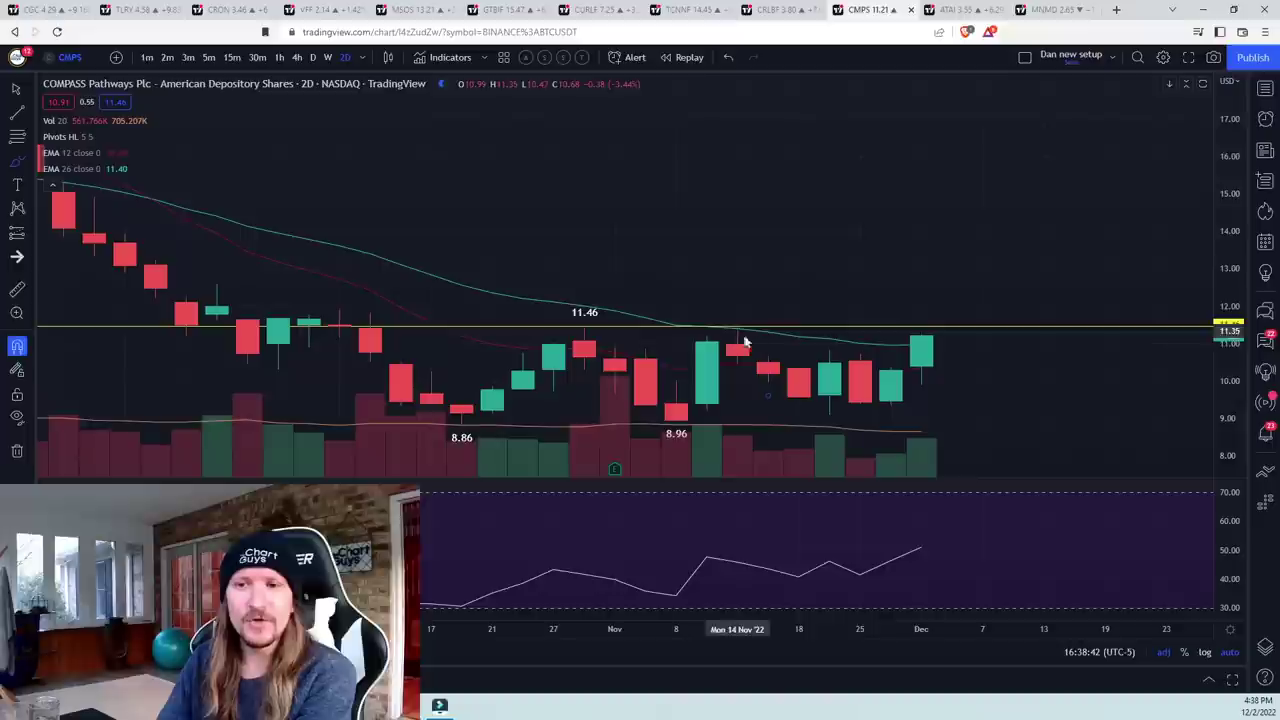
key(alt+h)
key(alt+h)
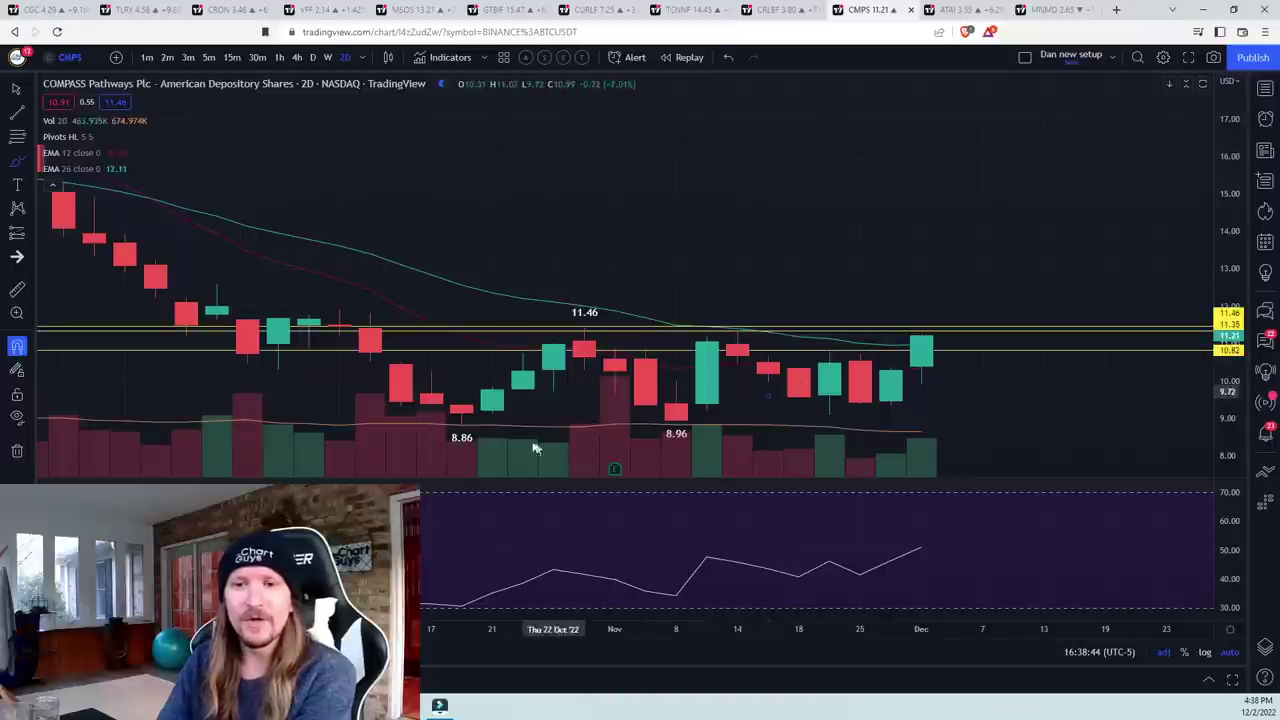
key(alt+h)
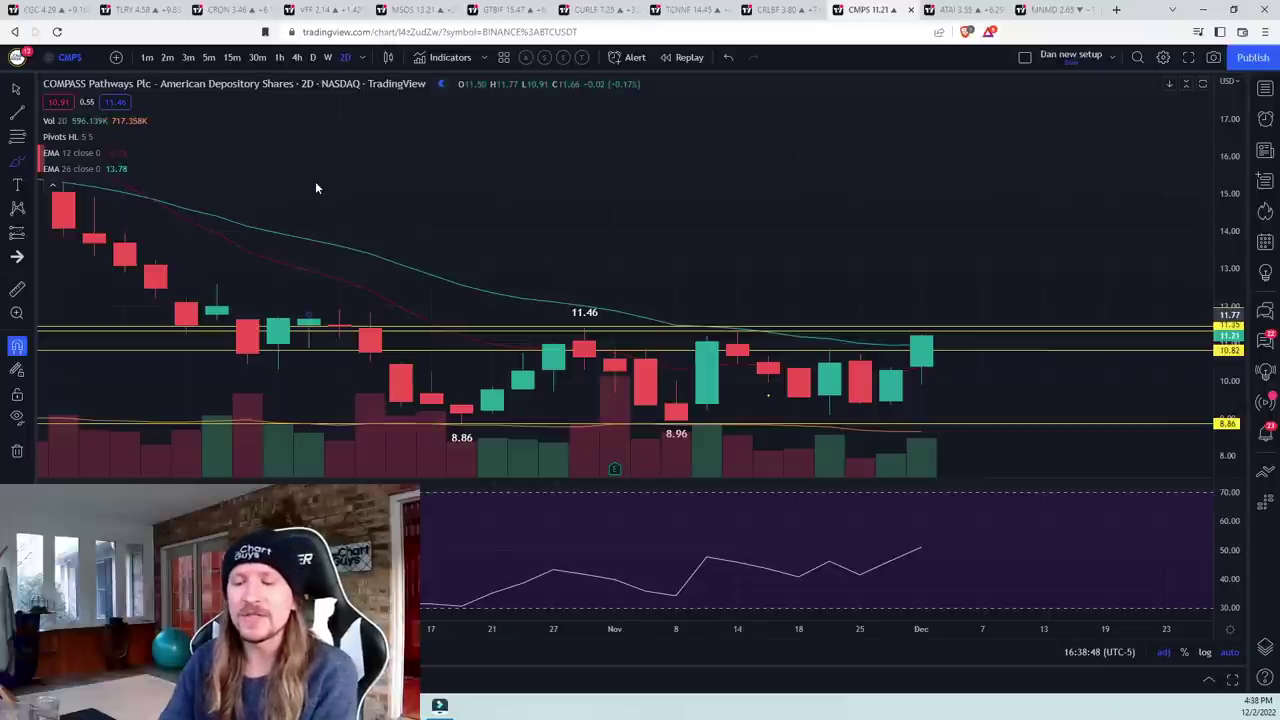
- Show CMPS's 1-month candles and clear the horizontal lines from the chart
text(1M)
key(Return)
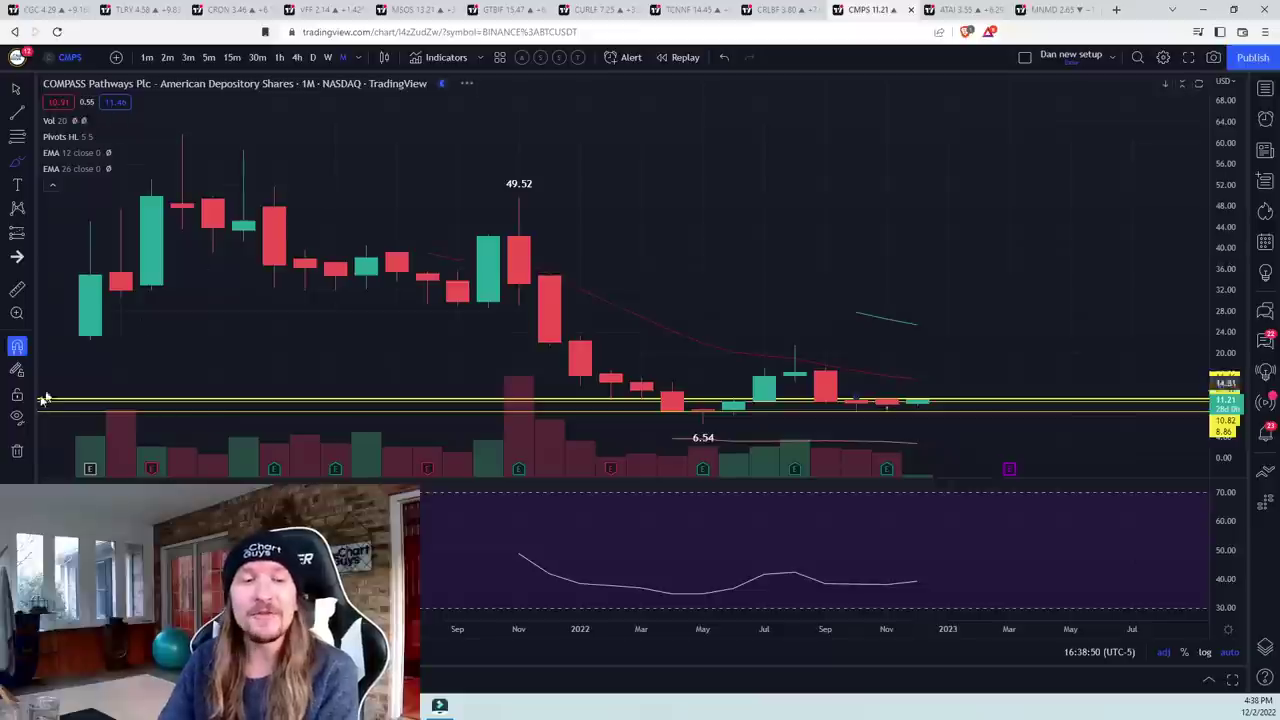
click(17, 451)
click(95, 444)
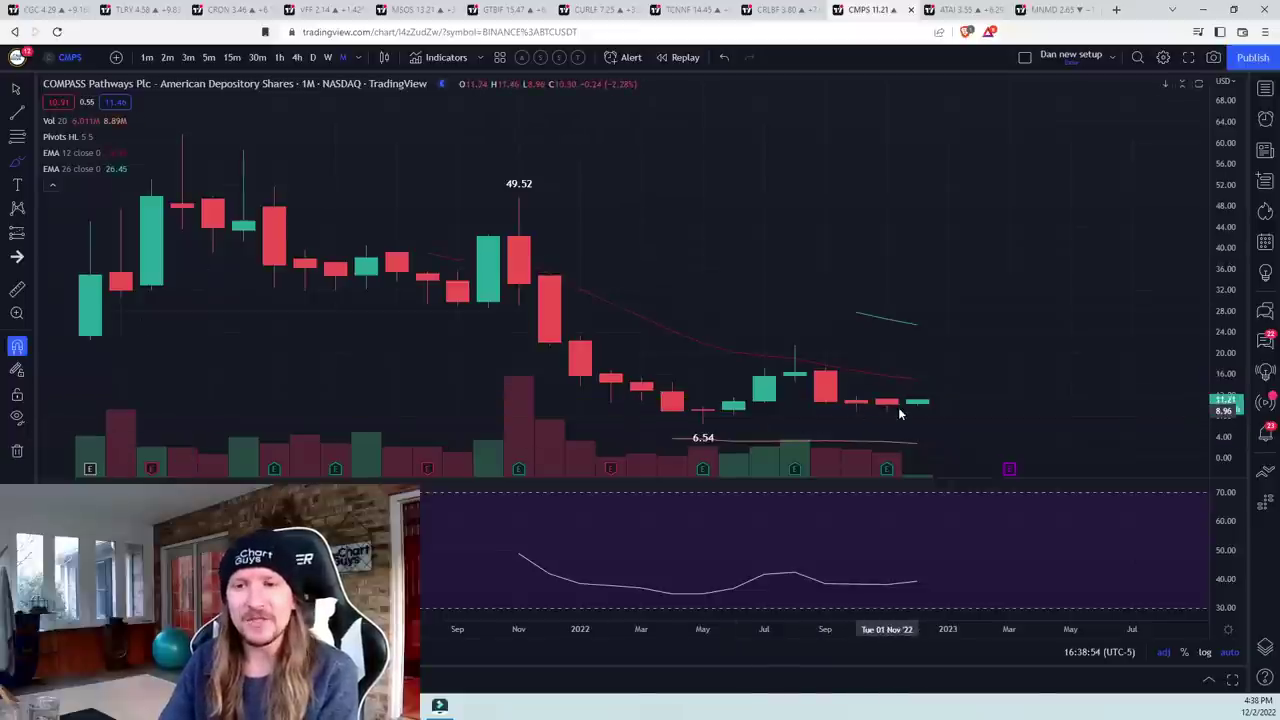
- On CMPS's monthly chart, brush a curve under the 6.54 May low and a line under the October–November lows
scroll(900, 411, up, 2)
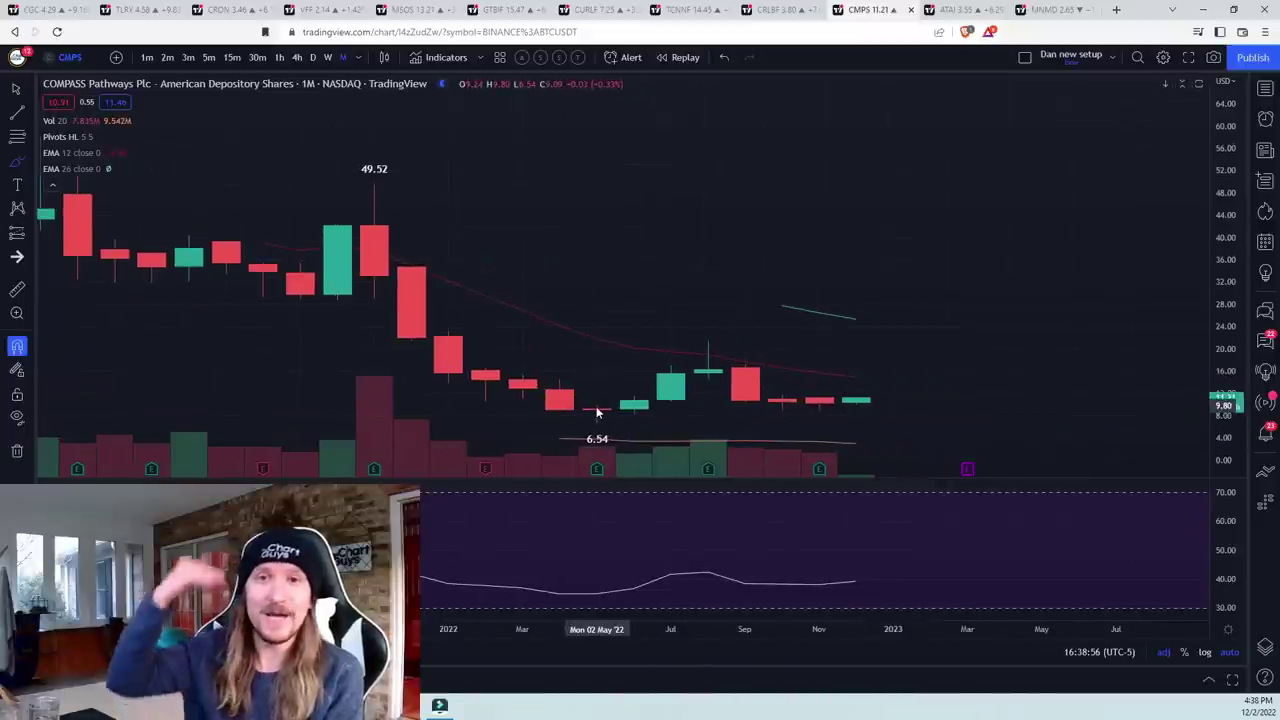
click(18, 162)
drag(567, 412, 630, 430)
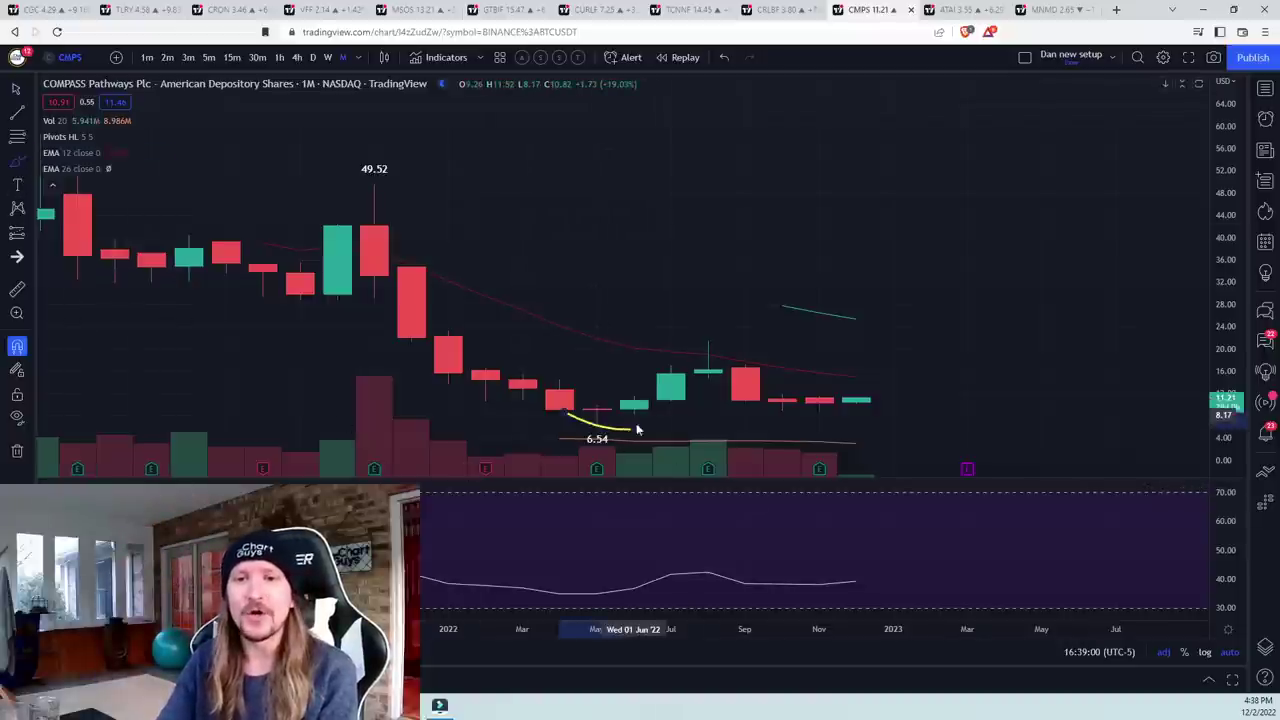
drag(790, 413, 855, 411)
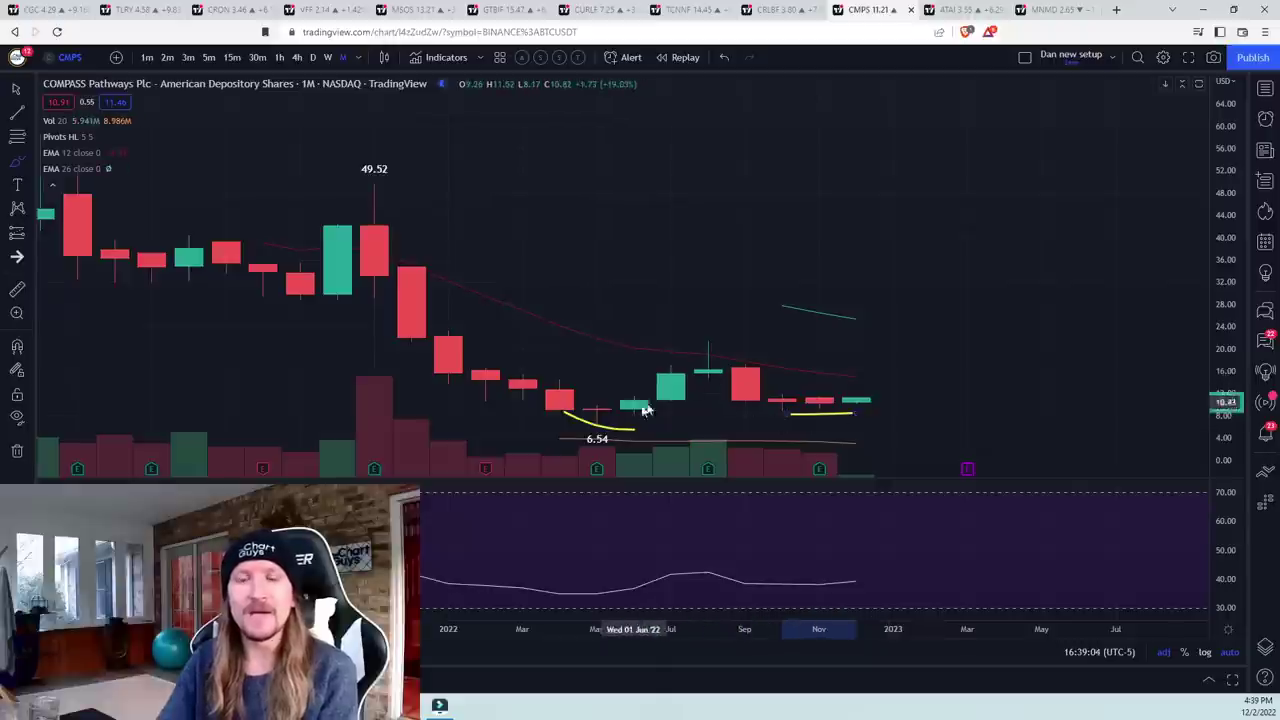
- Brush a path from the 6.54 low over the August high, down to November and up again, and clear all drawings
mouse_move(603, 422)
mouse_down()
mouse_move(708, 345)
mouse_move(835, 412)
mouse_move(890, 316)
mouse_up()
scroll(504, 370, down, 3)
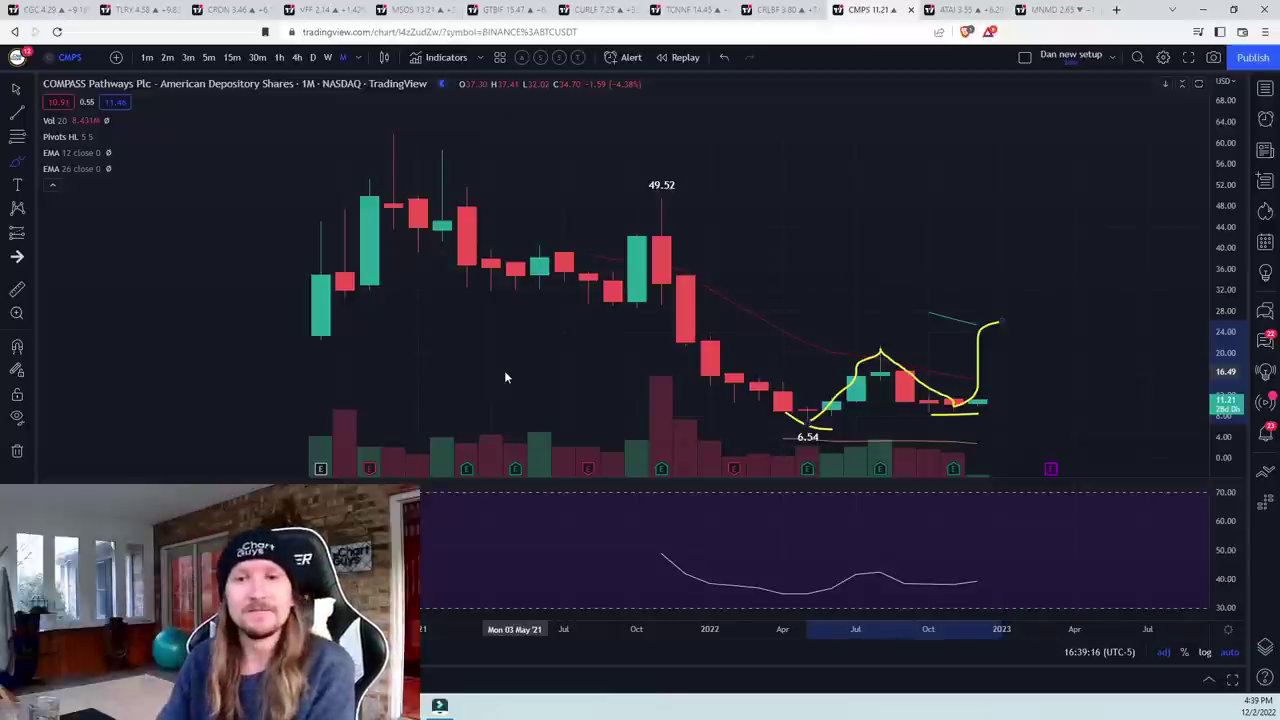
click(20, 451)
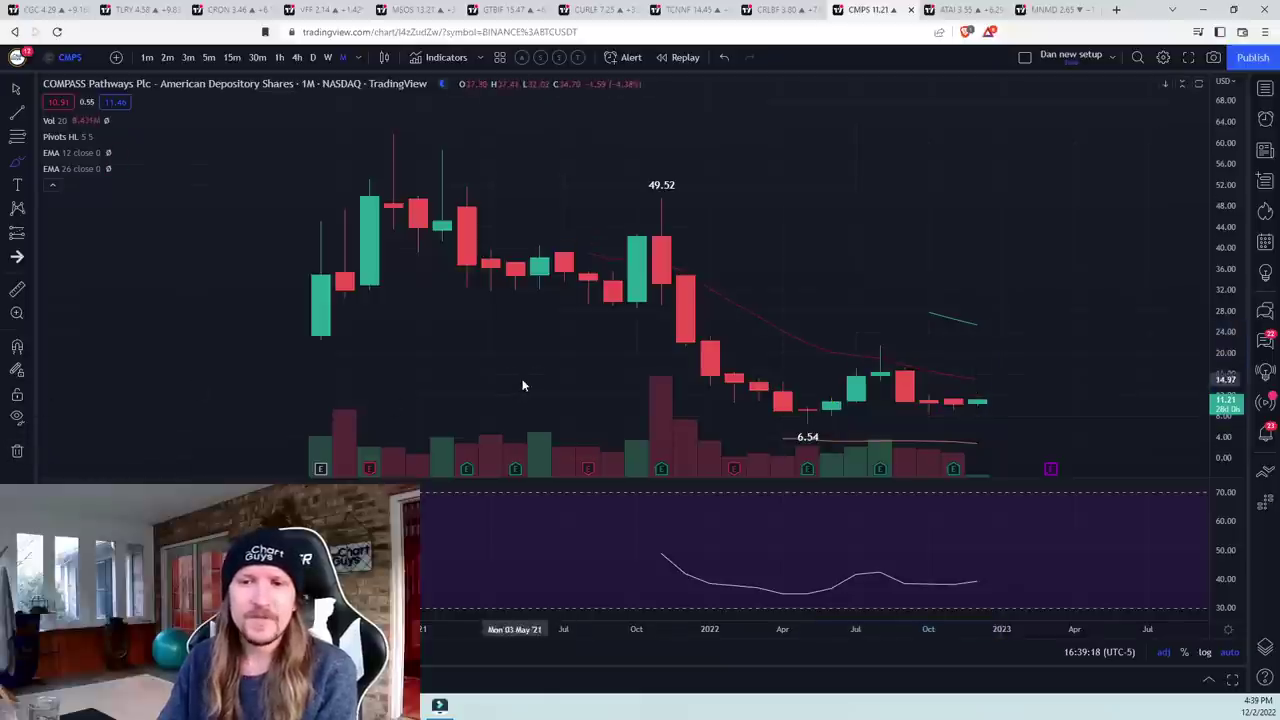
- Show CMPS's weekly candles, brush the stretch of lows from the 8.86 low to the latest candle, and clear the drawing
scroll(510, 370, up, 3)
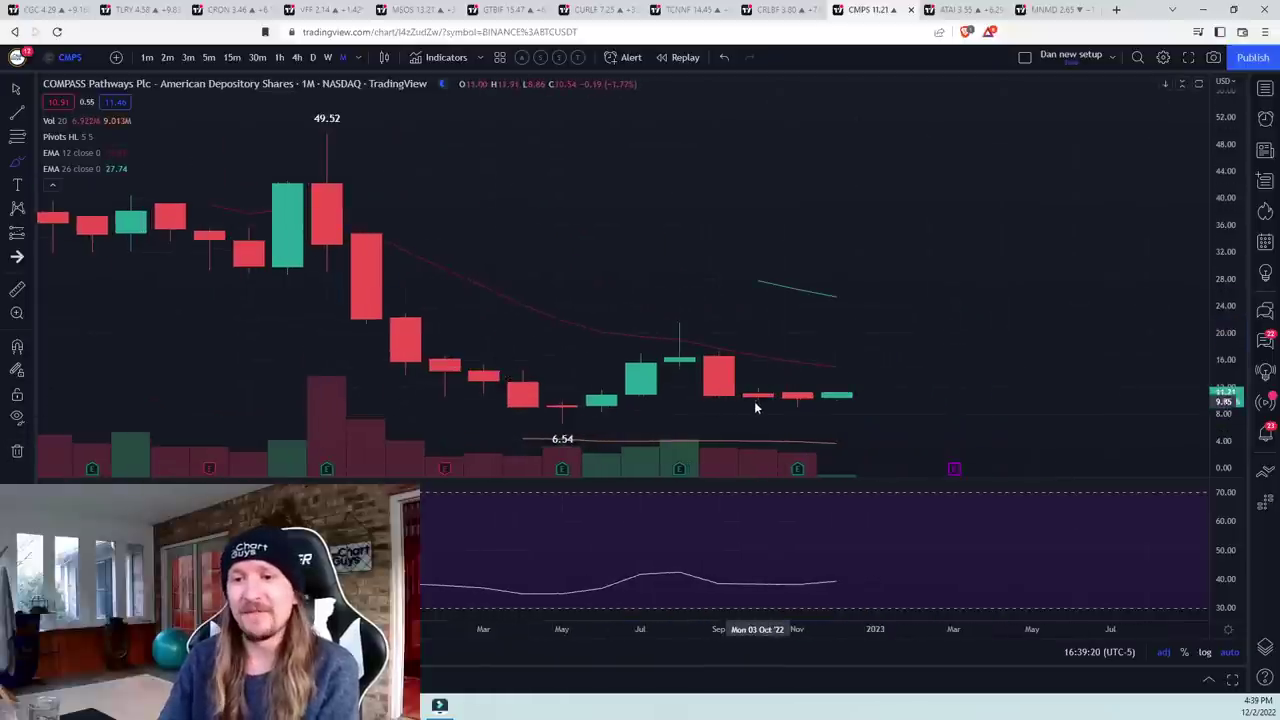
click(327, 57)
scroll(600, 291, down, 3)
scroll(800, 420, up, 3)
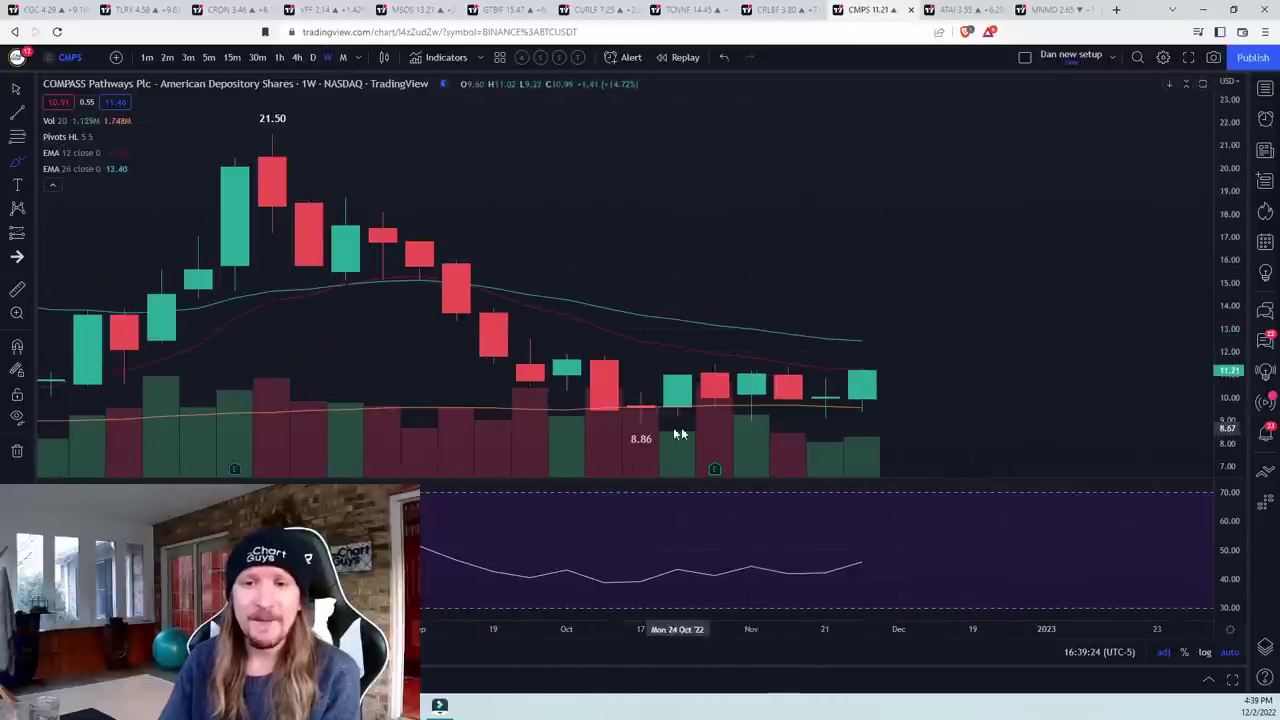
drag(604, 426, 971, 410)
click(17, 450)
click(72, 452)
- Return CMPS to 1-month candles, brush a possible rise from the 6.54 low, and clear the drawing
click(343, 57)
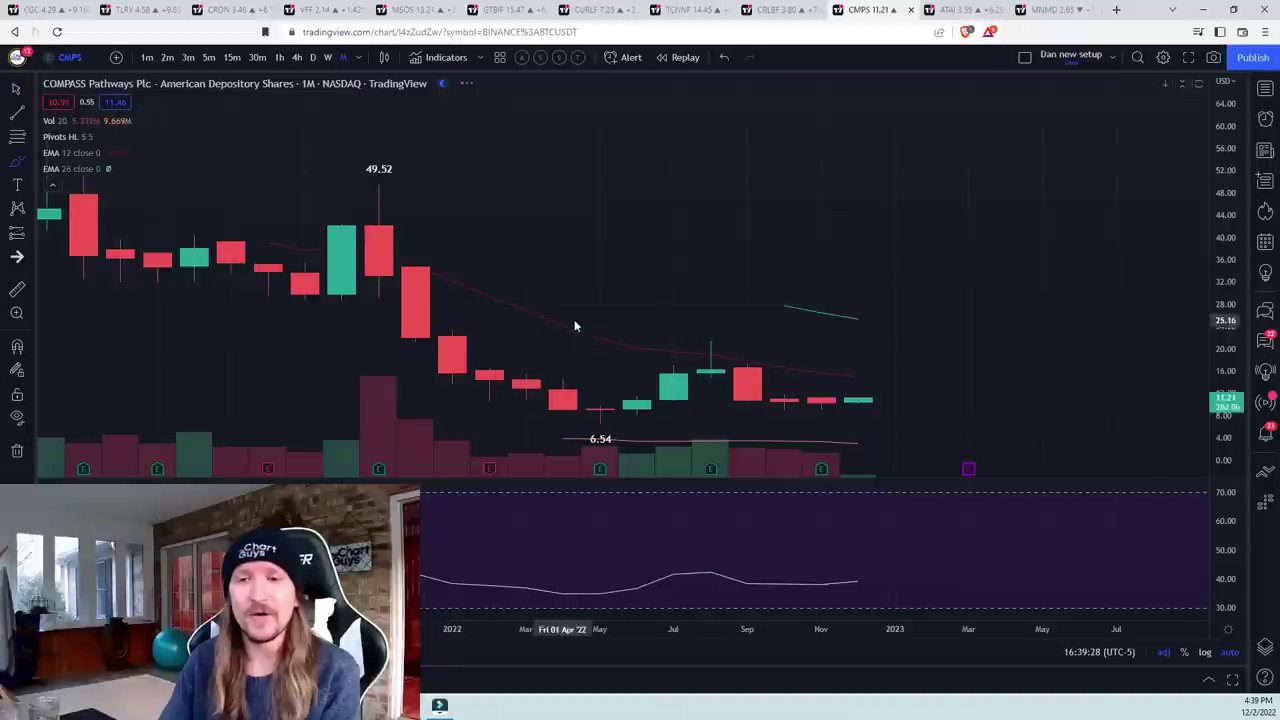
mouse_move(605, 425)
mouse_down()
mouse_move(700, 358)
mouse_move(820, 405)
mouse_move(895, 308)
mouse_up()
click(17, 450)
click(72, 452)
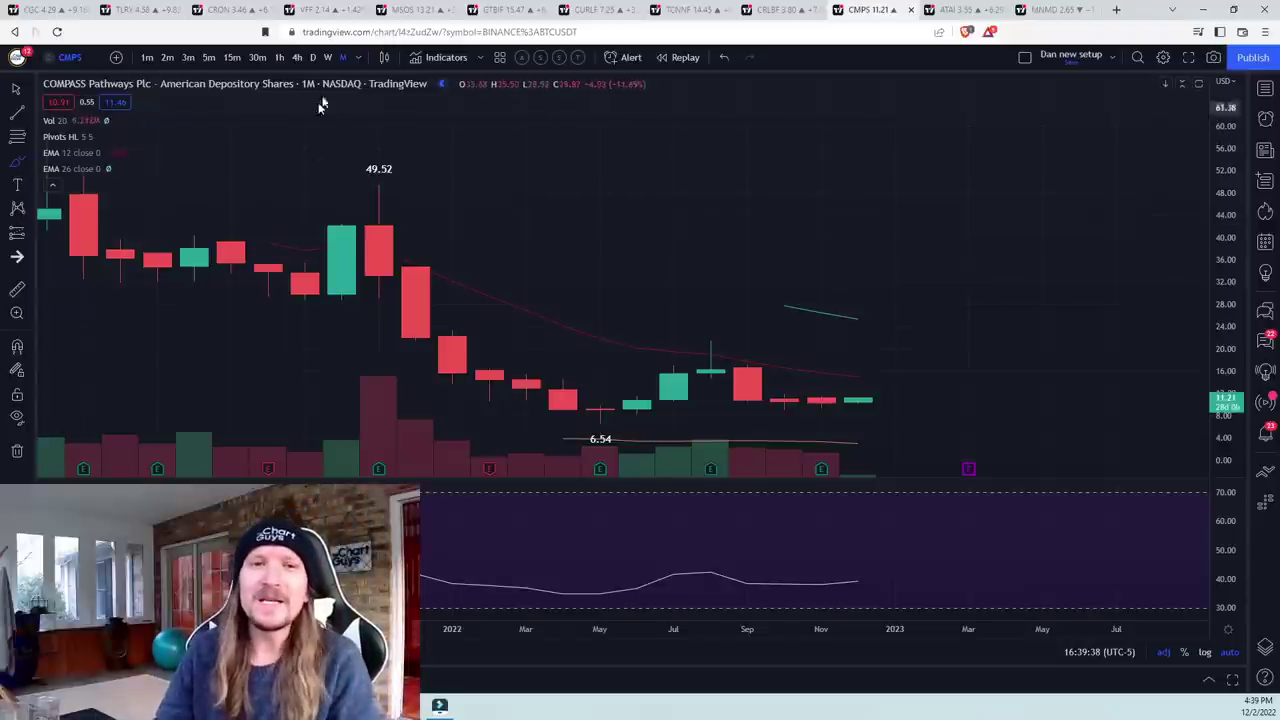
- Examine CMPS's latest rally on 5-minute, daily and 1-hour candles, and return to the daily interval
click(209, 57)
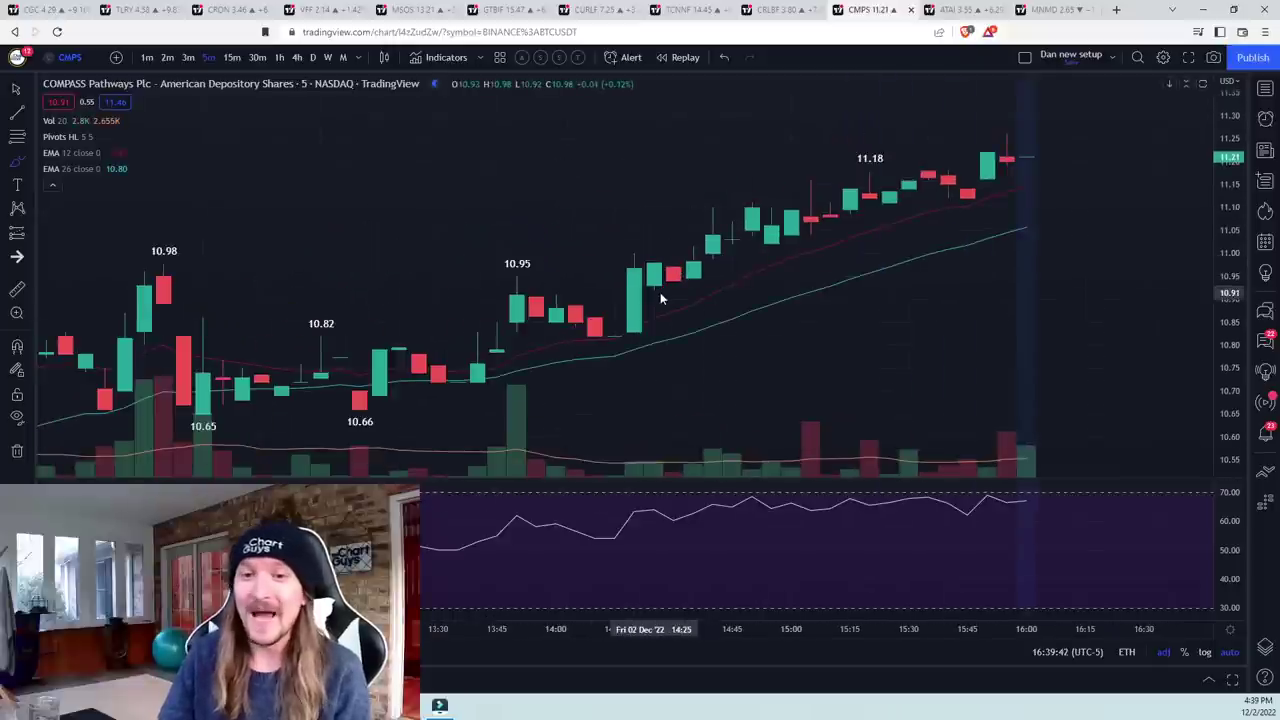
scroll(660, 293, down, 2)
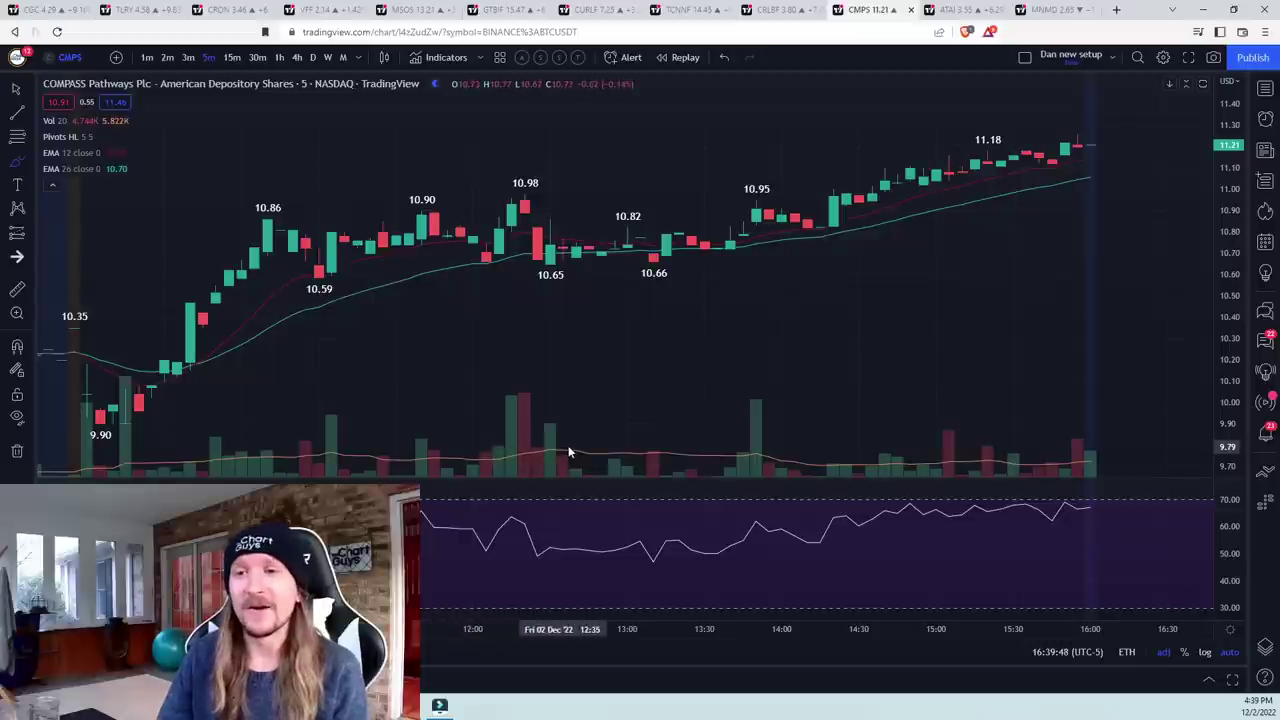
scroll(560, 440, up, 2)
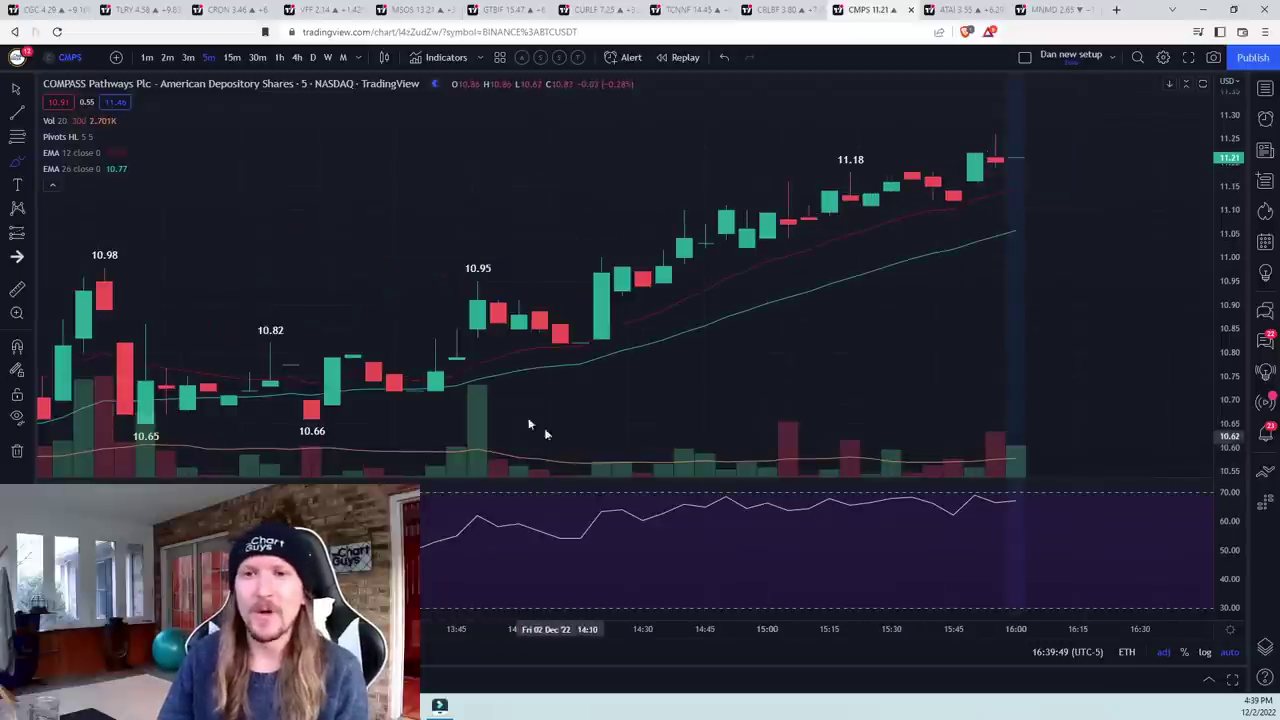
click(312, 57)
scroll(507, 218, up, 2)
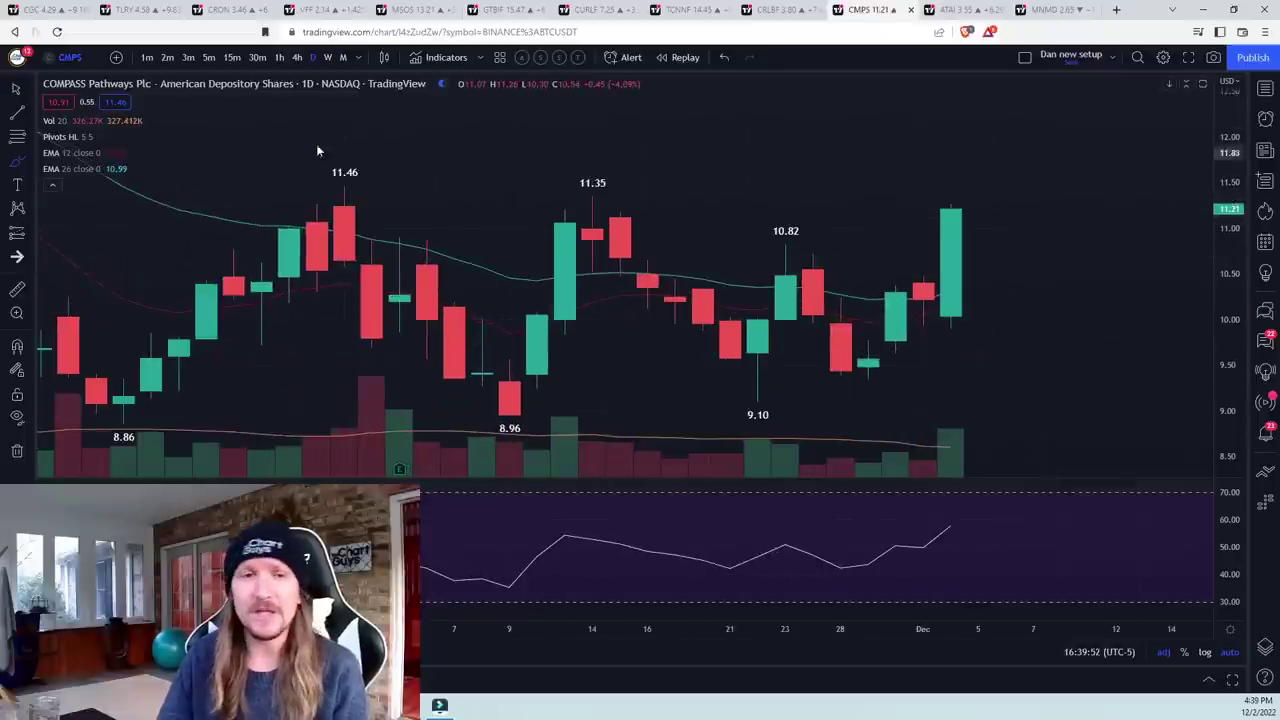
click(283, 59)
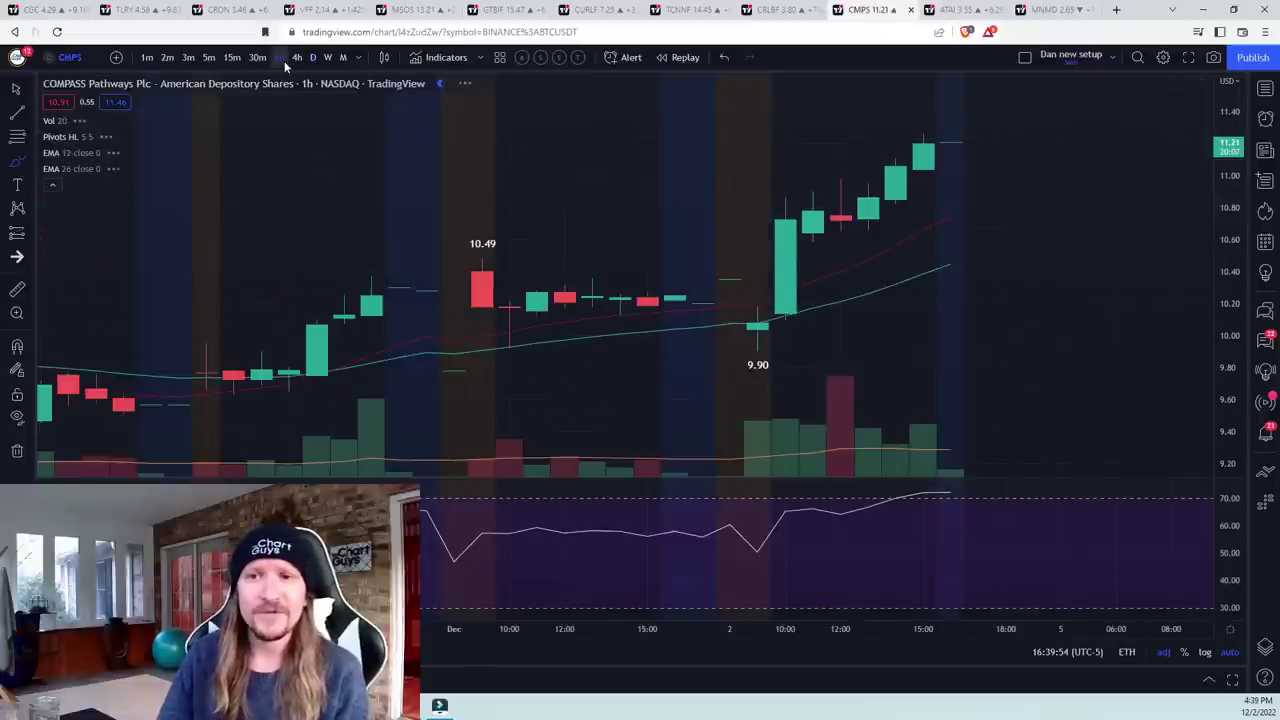
click(312, 57)
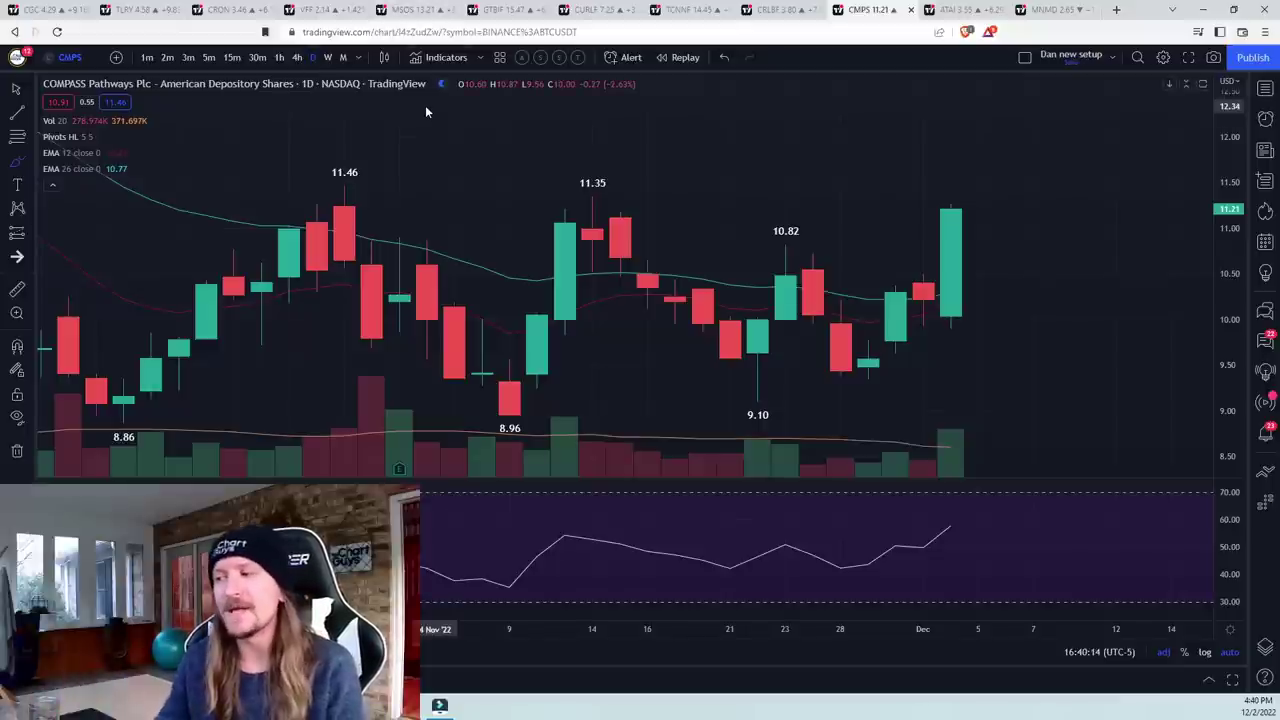
- Switch to the ATAI chart and brush lines marking the 3.65 high, the early December high and the 3.63 high
key(ctrl+Tab)
scroll(980, 271, up, 2)
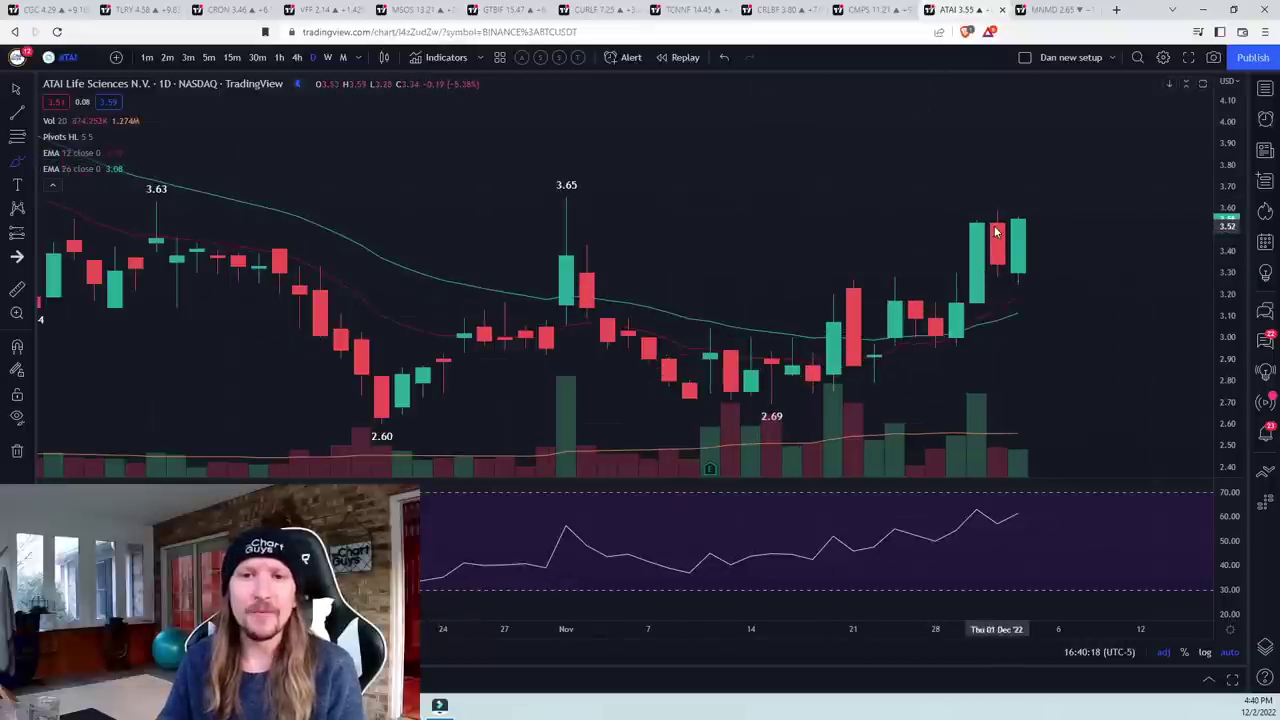
click(560, 187)
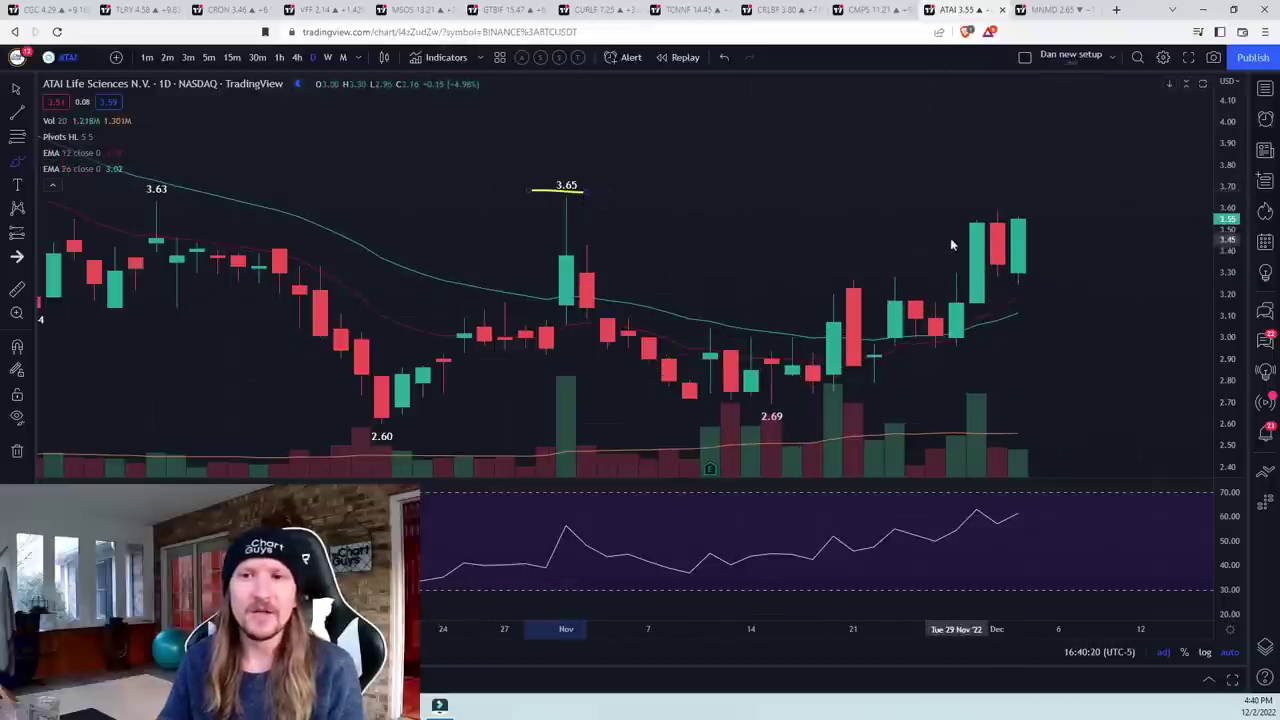
scroll(1003, 210, down, 2)
click(430, 291)
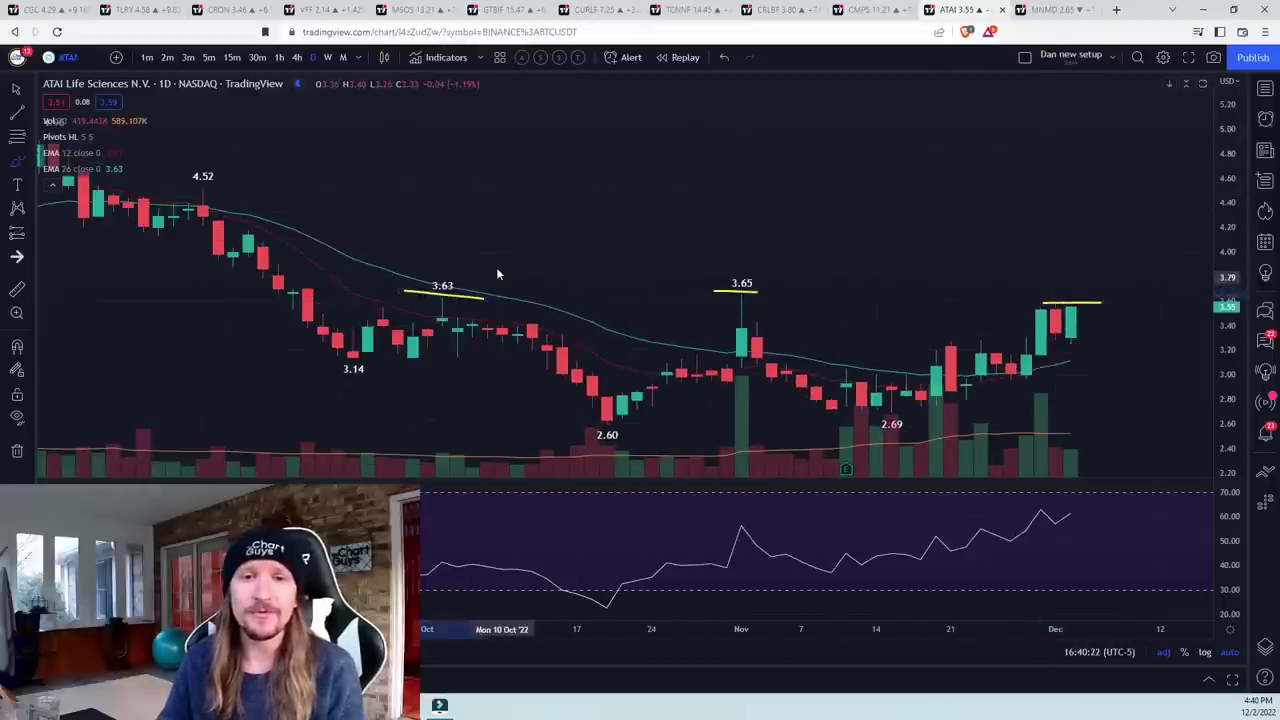
- Compare ATAI's marked highs with the recent candles on the daily and weekly intervals
scroll(545, 345, up, 2)
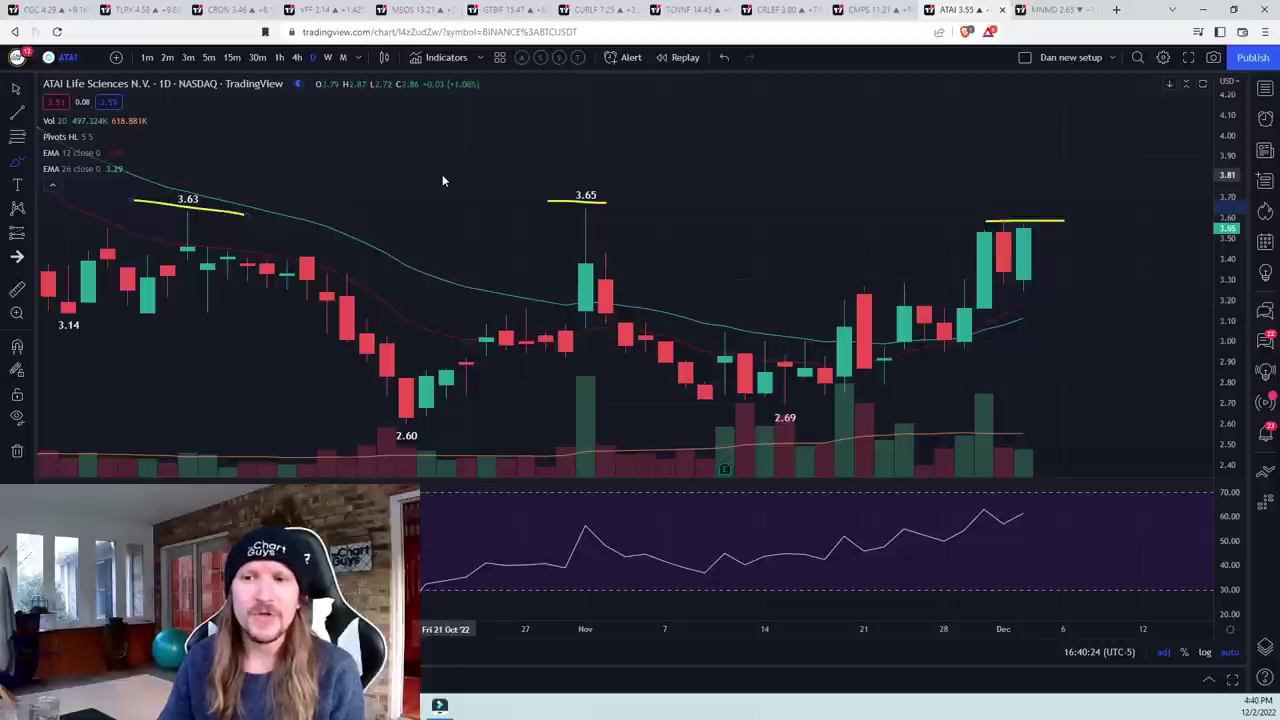
scroll(350, 157, down, 2)
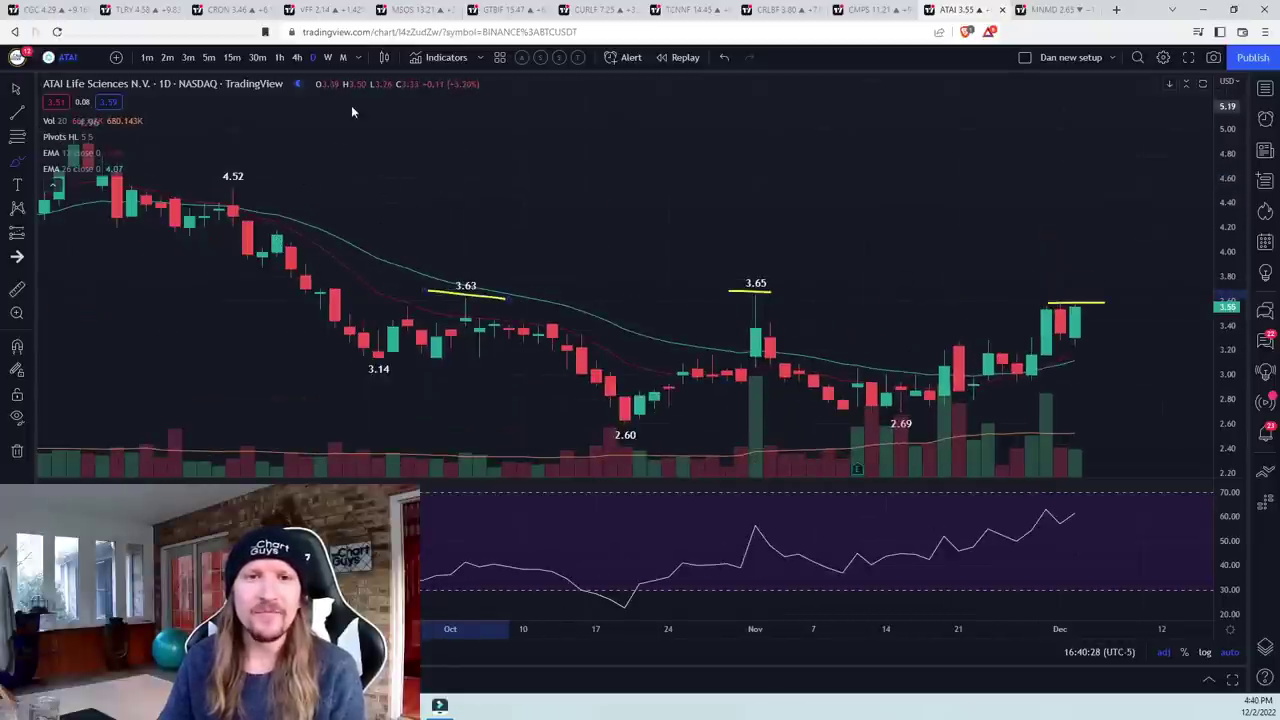
scroll(335, 107, up, 2)
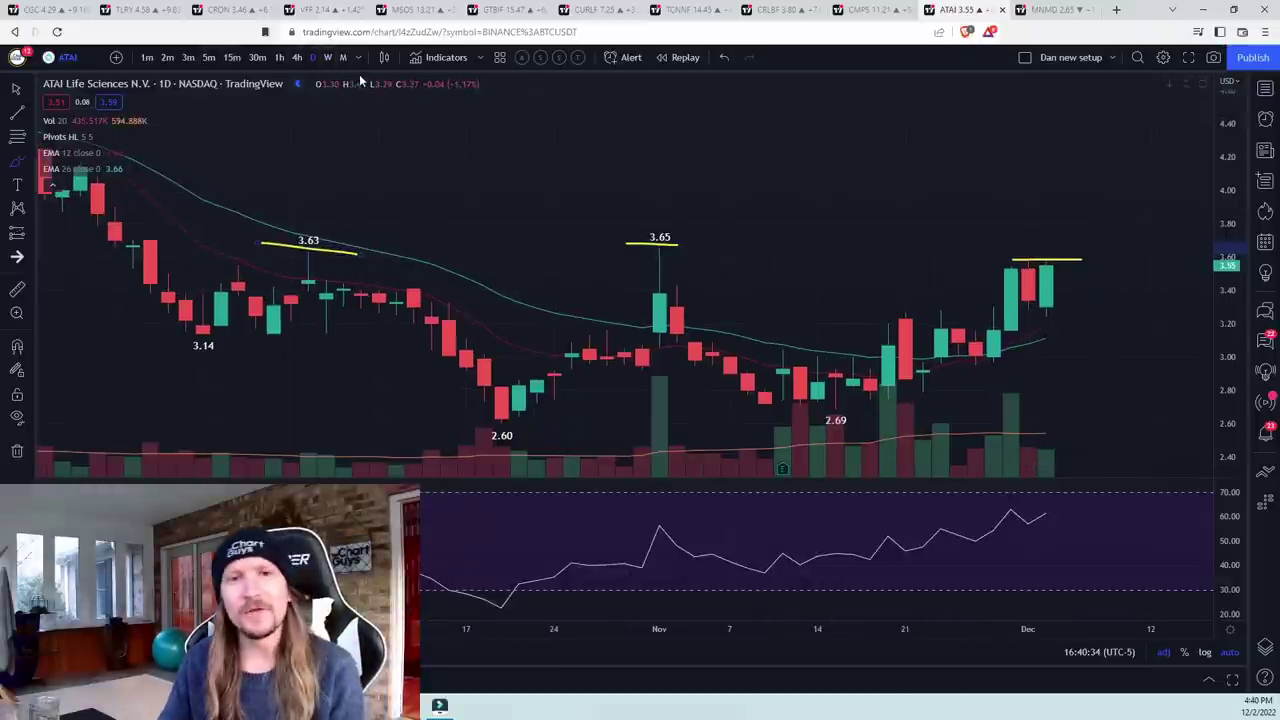
click(327, 57)
scroll(600, 243, up, 5)
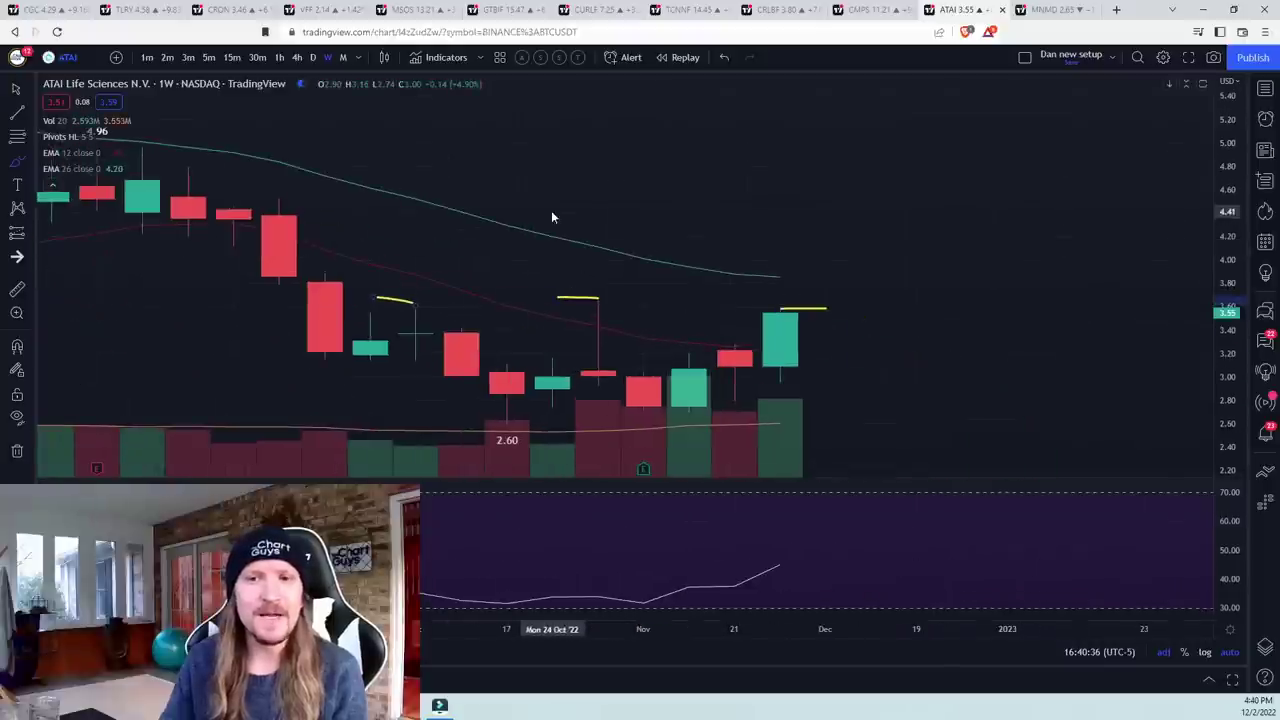
scroll(529, 246, down, 5)
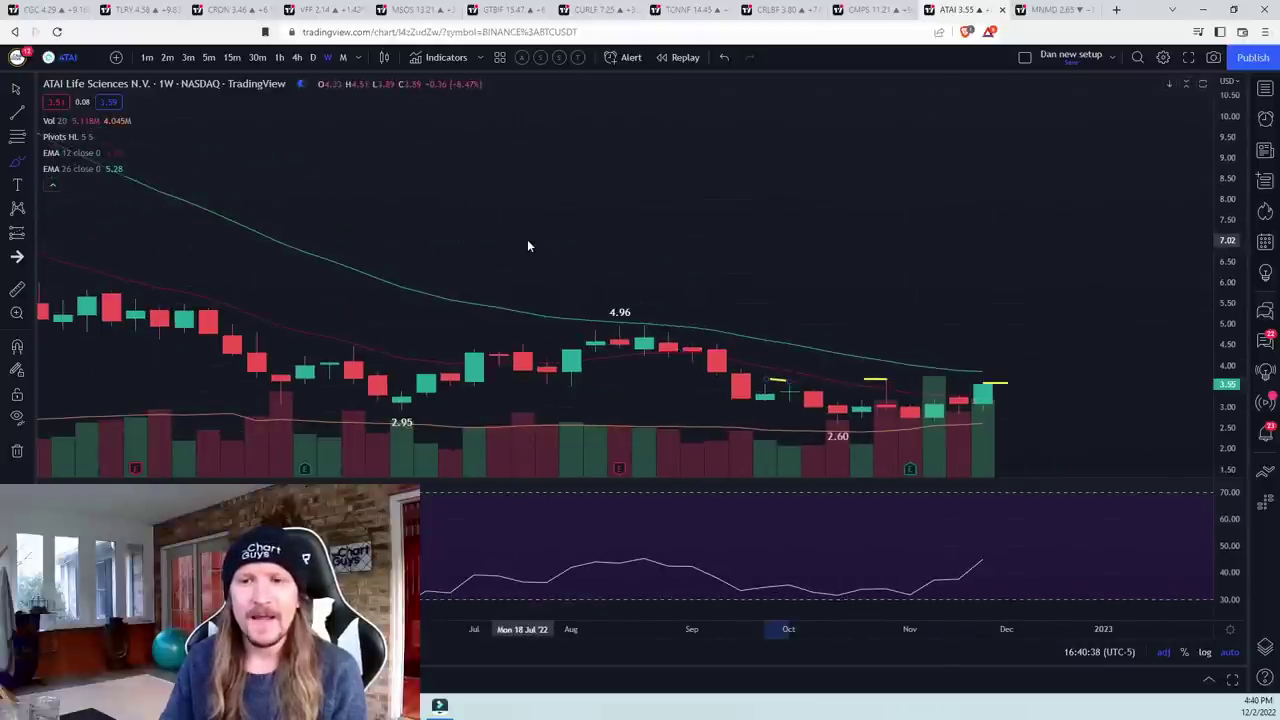
scroll(560, 250, up, 3)
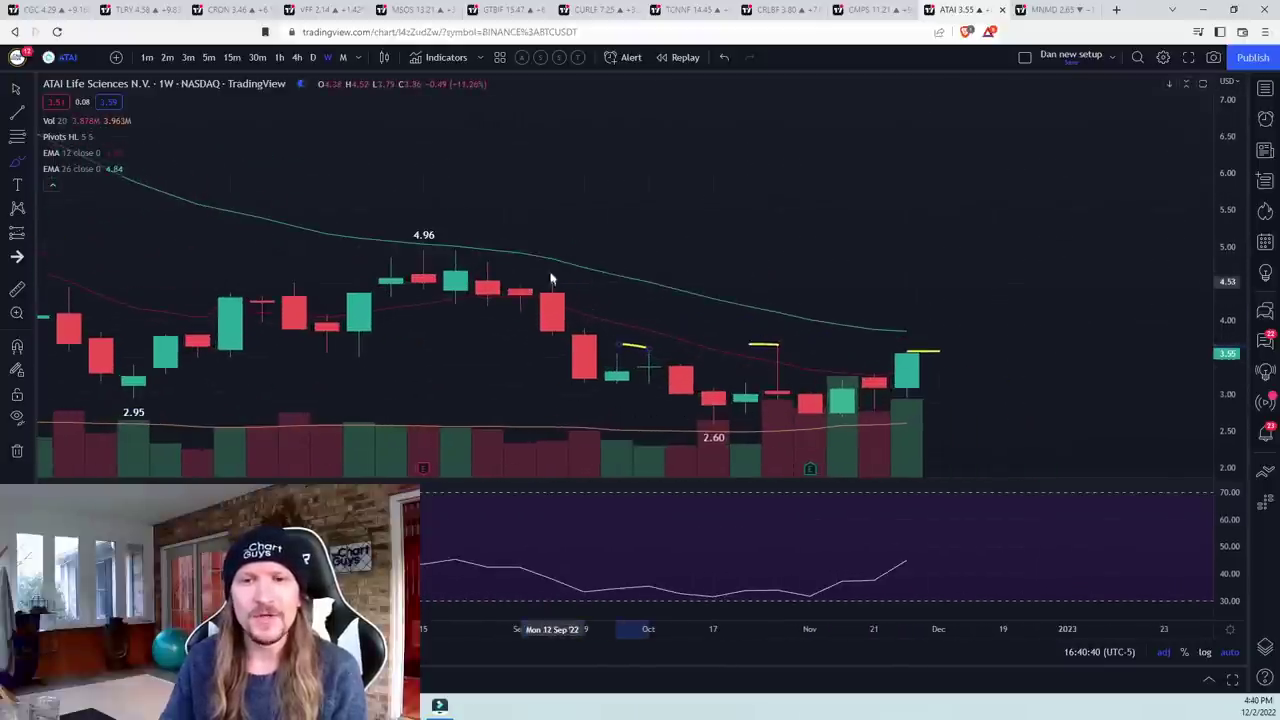
- Show ATAI's 1-month candles with the brush lines cleared, and return to the daily interval
text(1M)
key(Return)
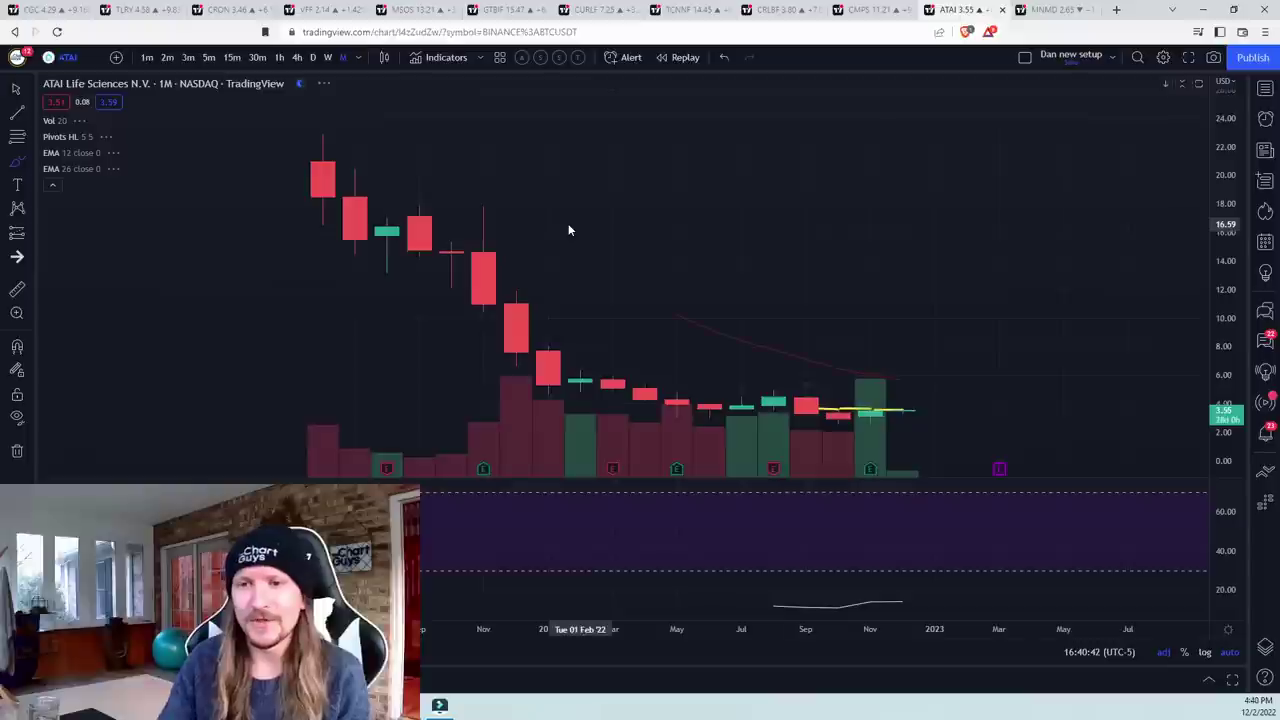
scroll(560, 240, up, 4)
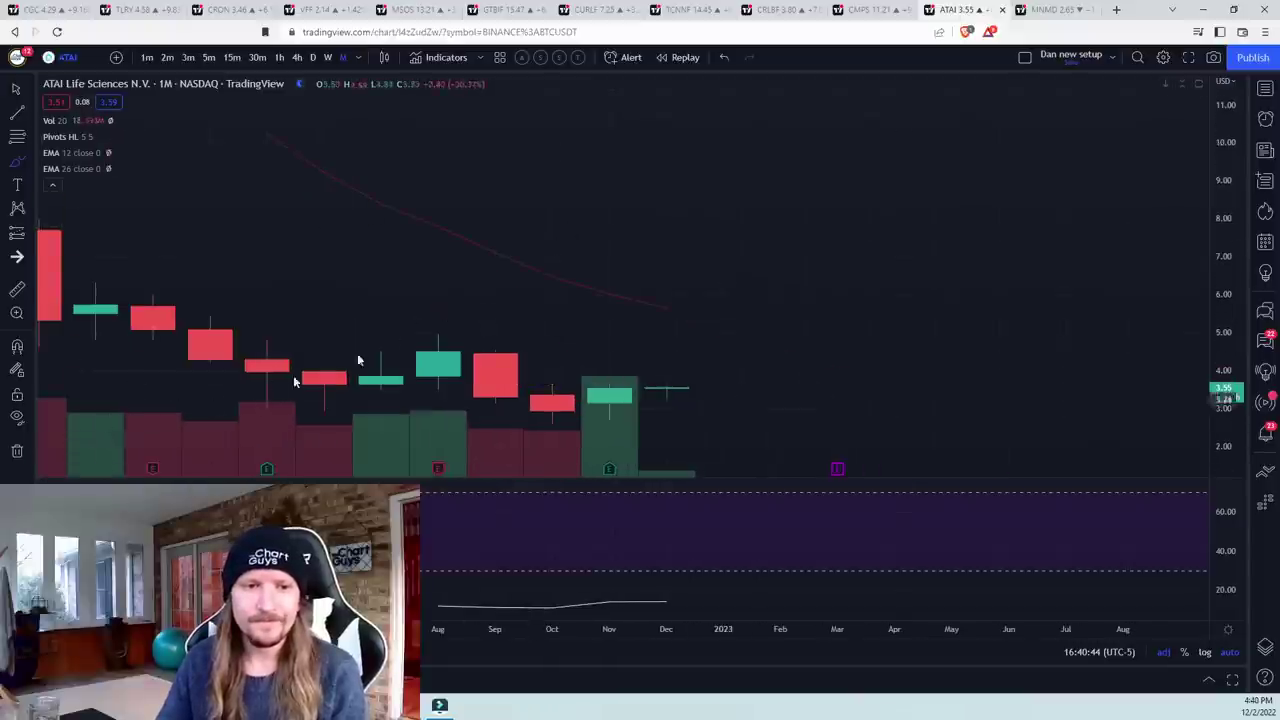
scroll(405, 264, down, 2)
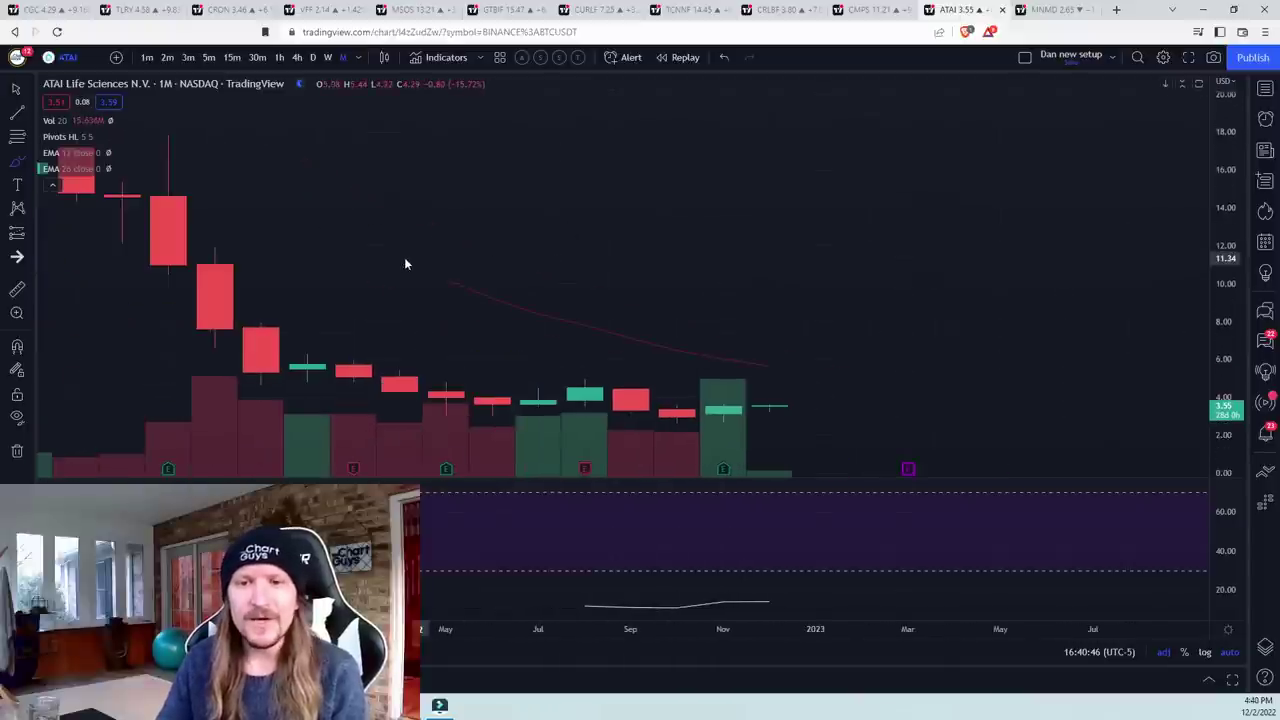
click(311, 62)
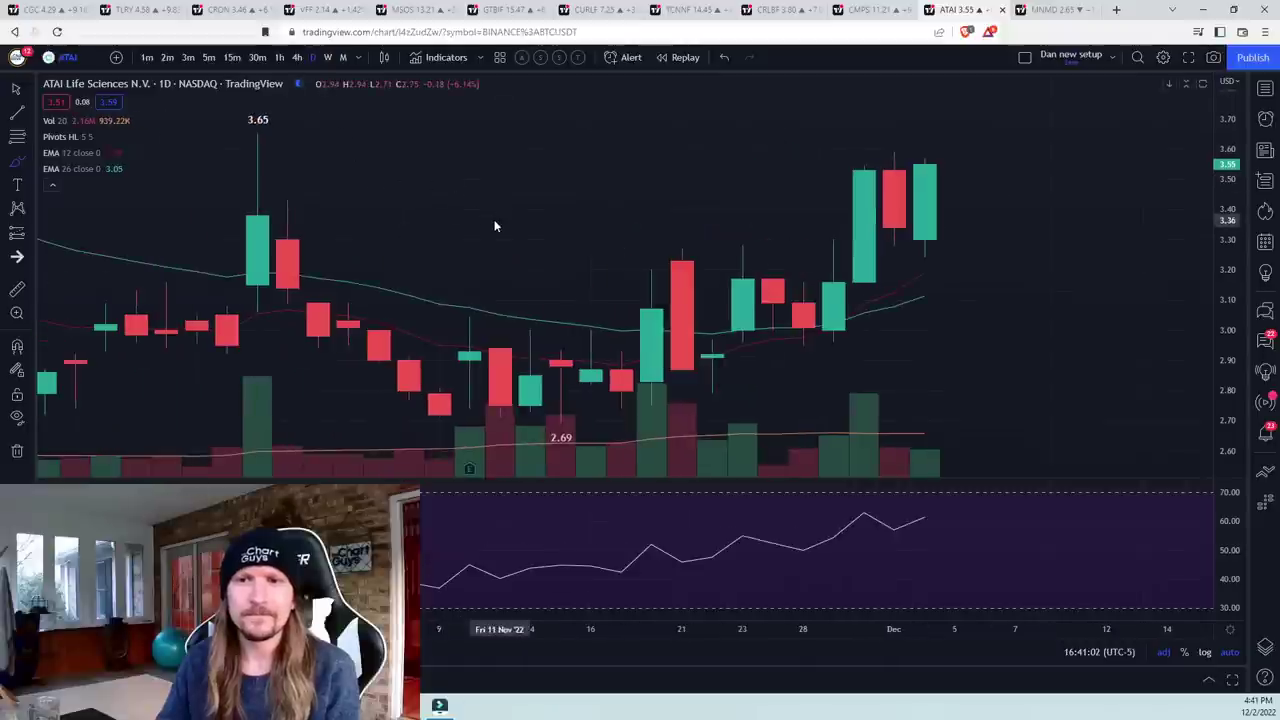
- Switch to the MNMD chart and examine its recent daily candles
click(1051, 8)
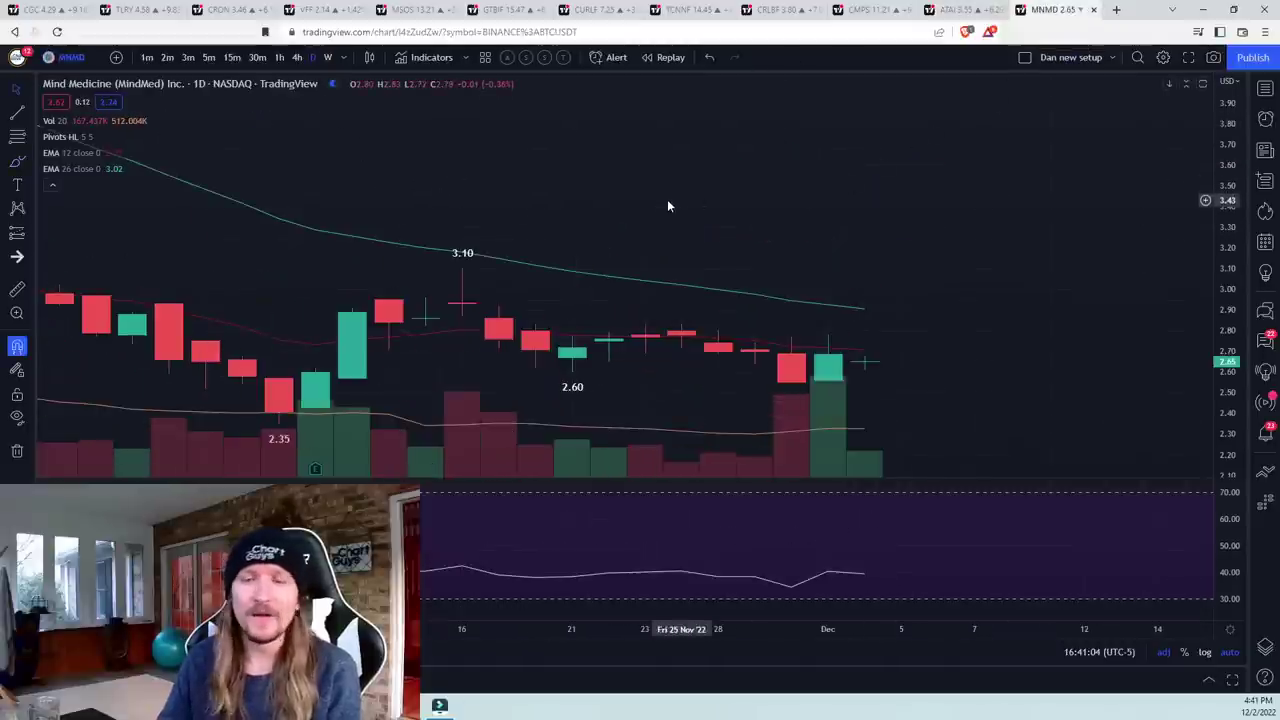
scroll(670, 205, down, 5)
scroll(676, 216, up, 10)
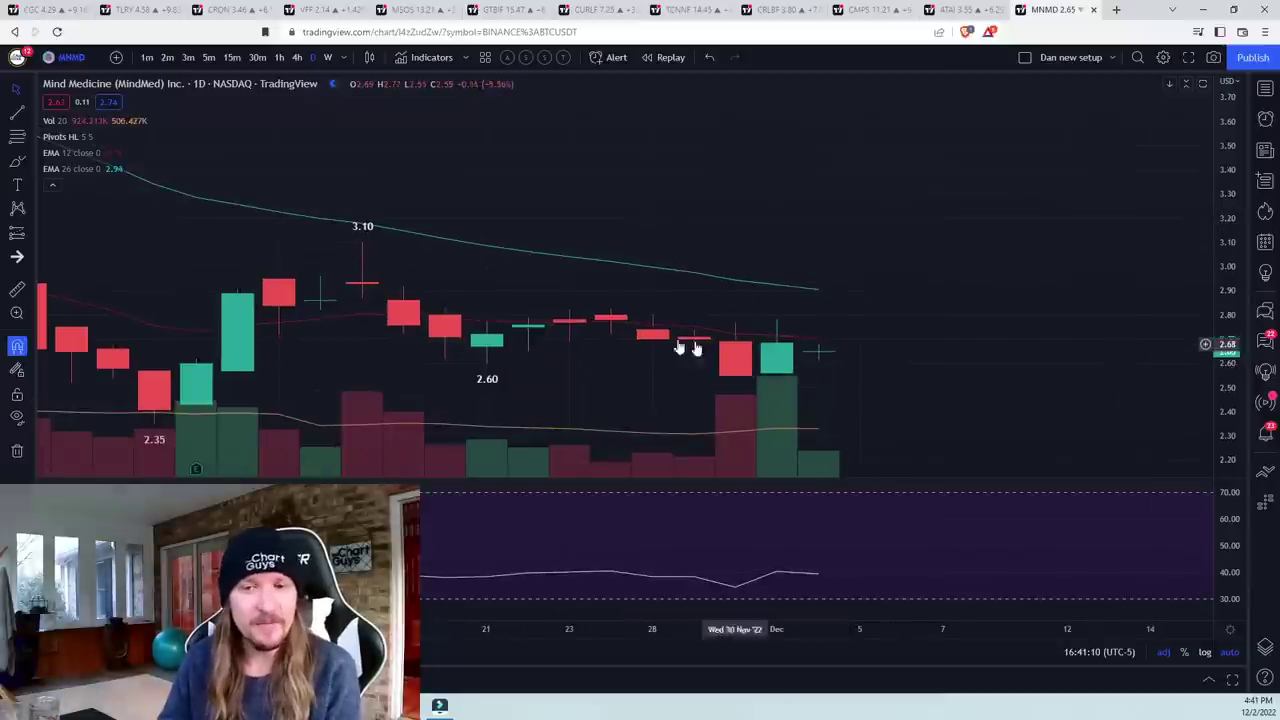
- Switch the MNMD chart to the PSYK symbol and examine its recent daily candles
scroll(608, 337, down, 3)
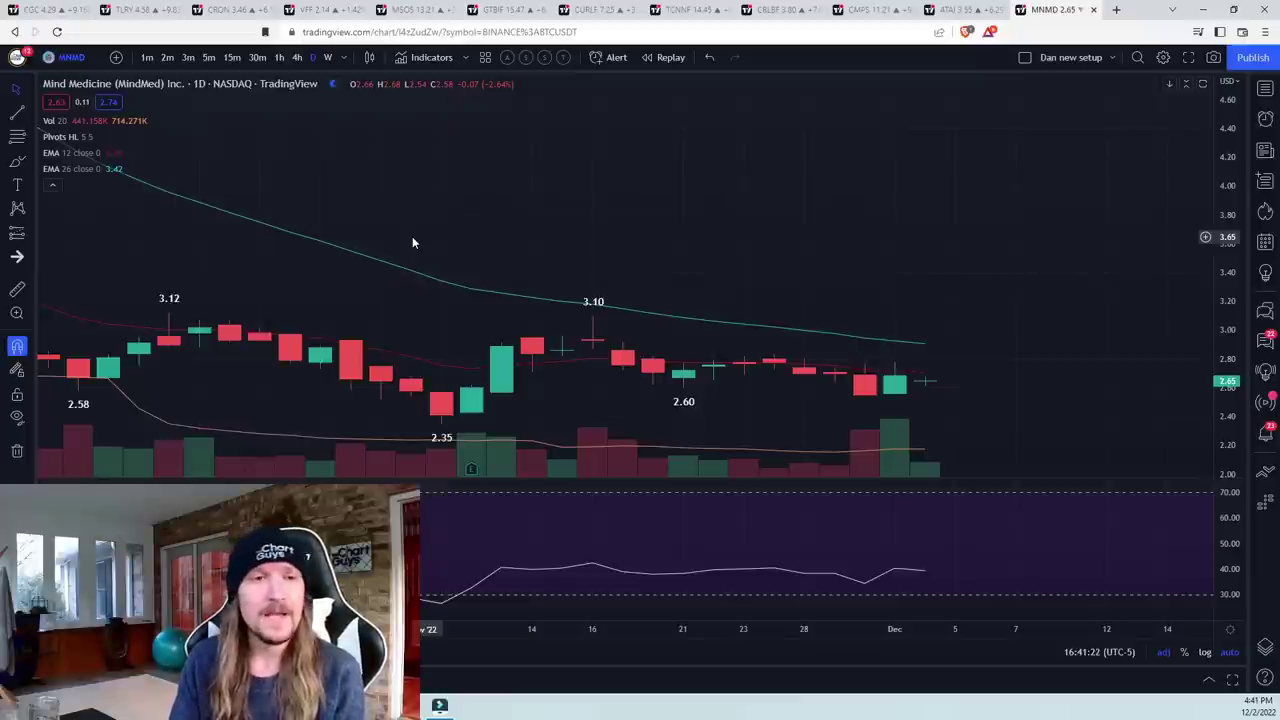
text(PSYK)
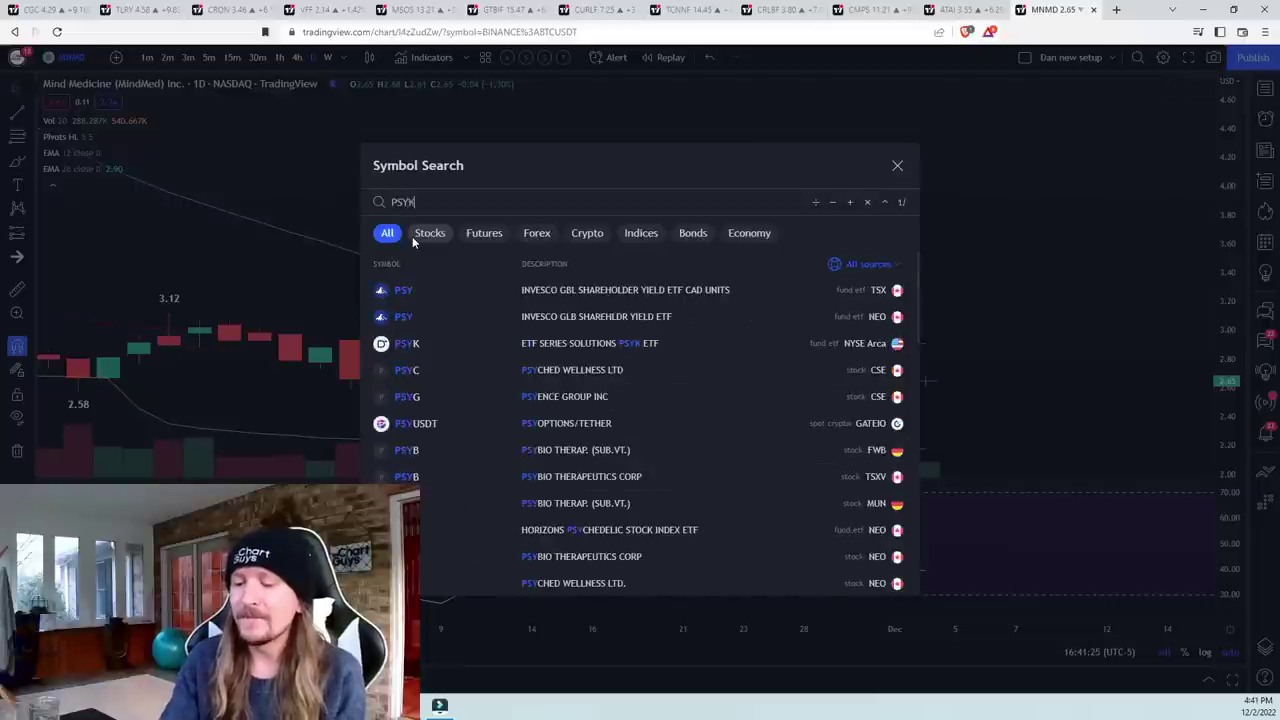
key(Return)
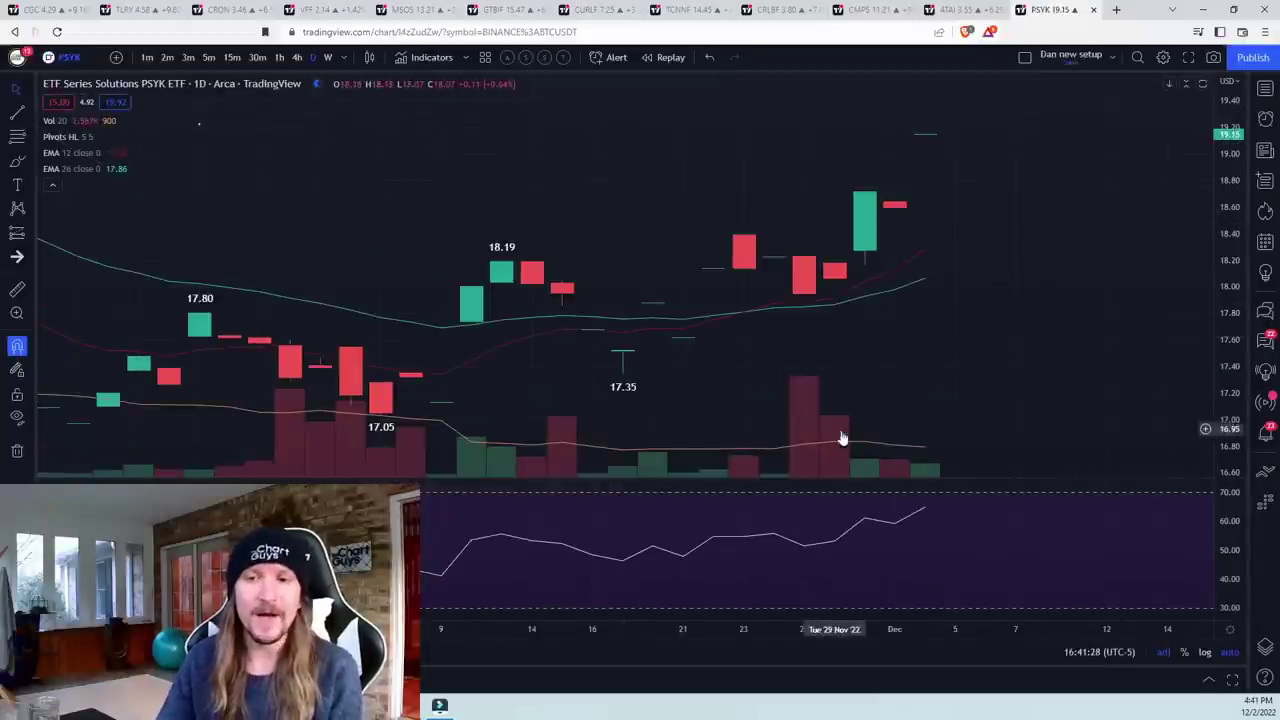
scroll(749, 405, down, 3)
scroll(749, 406, up, 2)
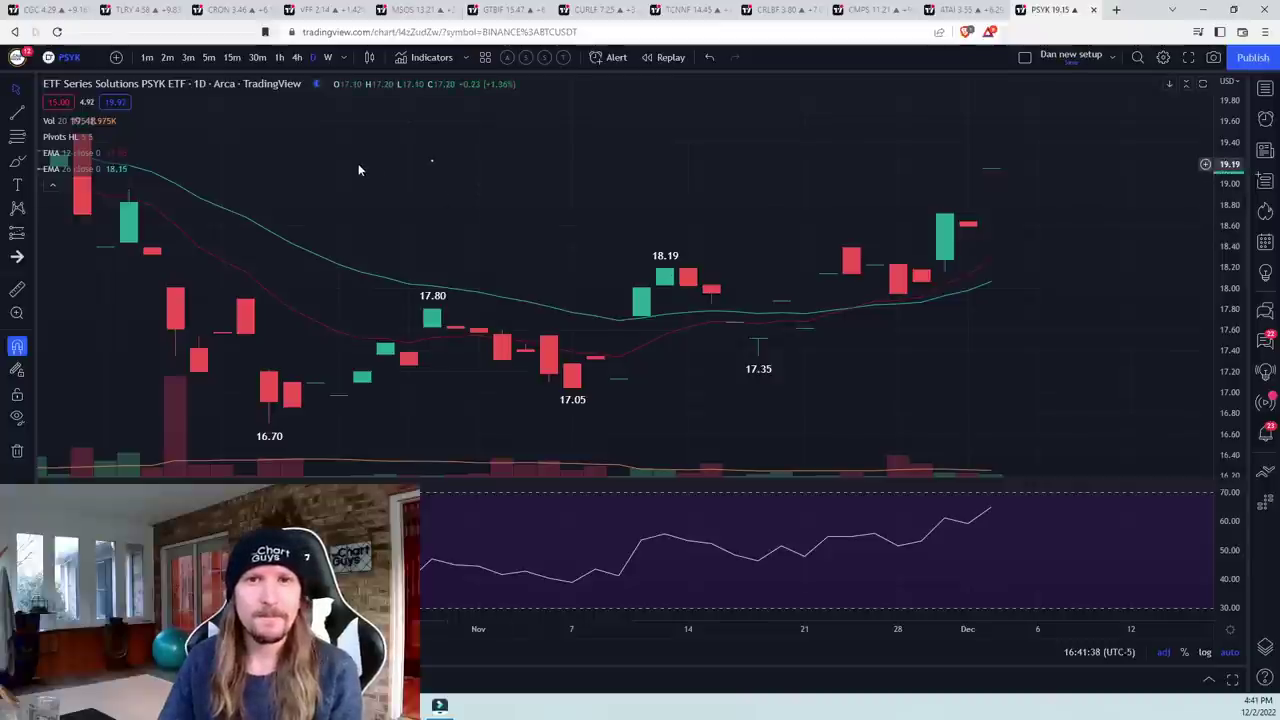
- Load TLRY in the CGC chart and show the full day on 5-minute candles
click(65, 9)
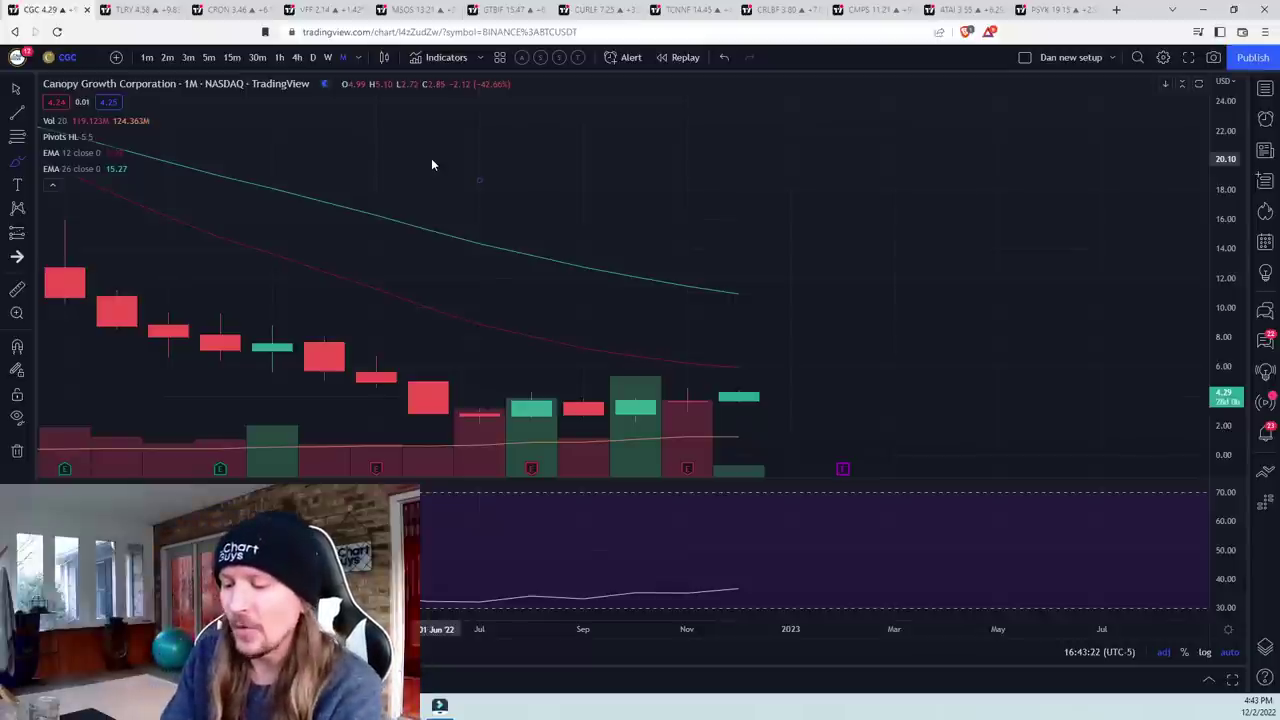
text(TLRY)
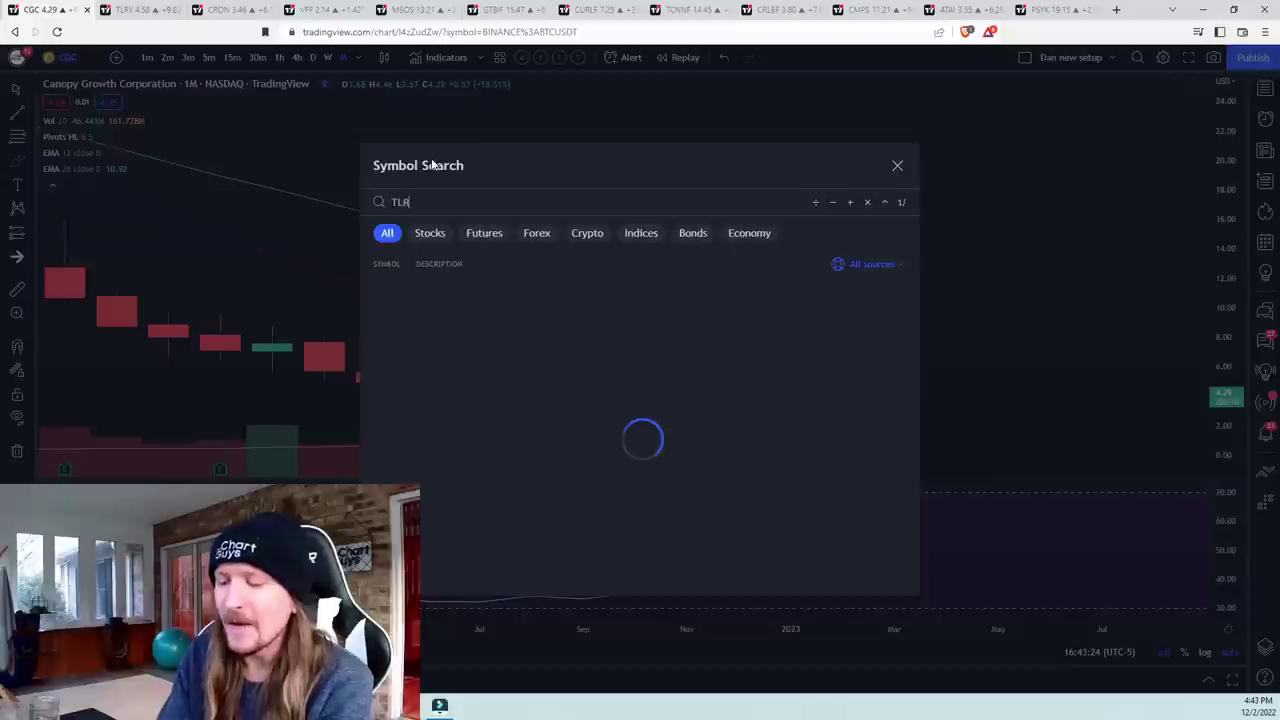
key(Return)
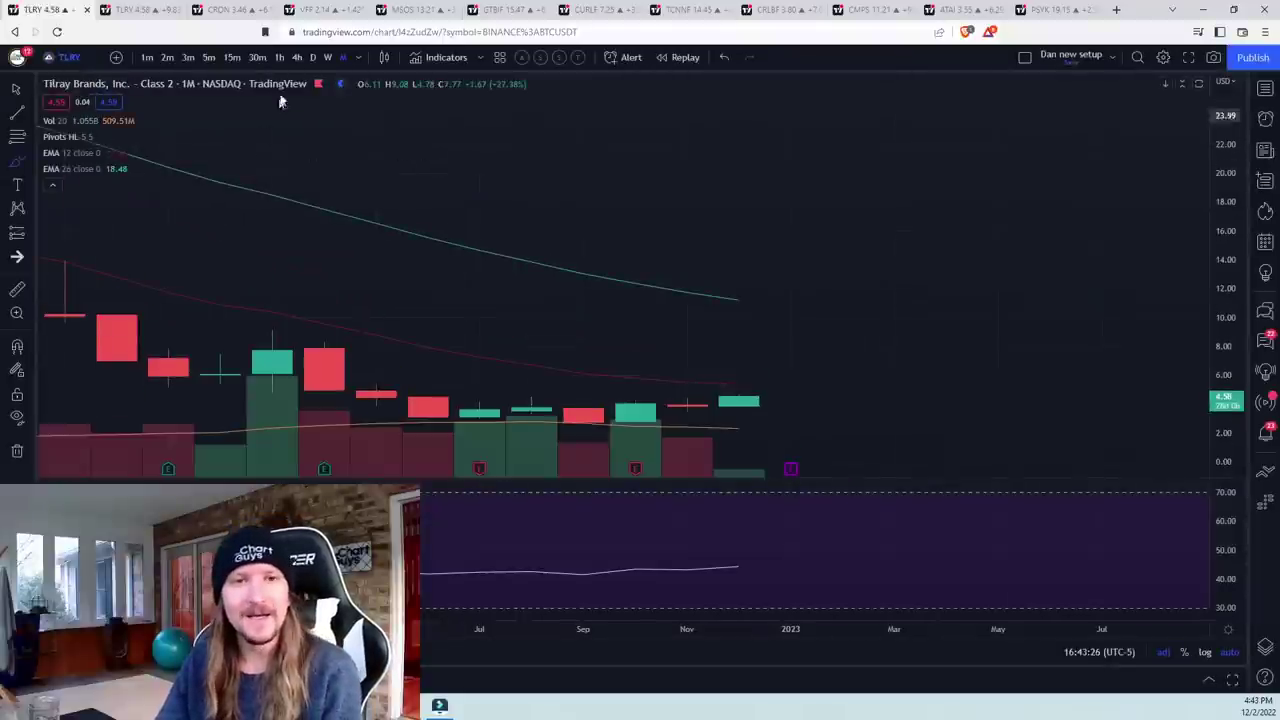
click(209, 57)
scroll(454, 289, down, 10)
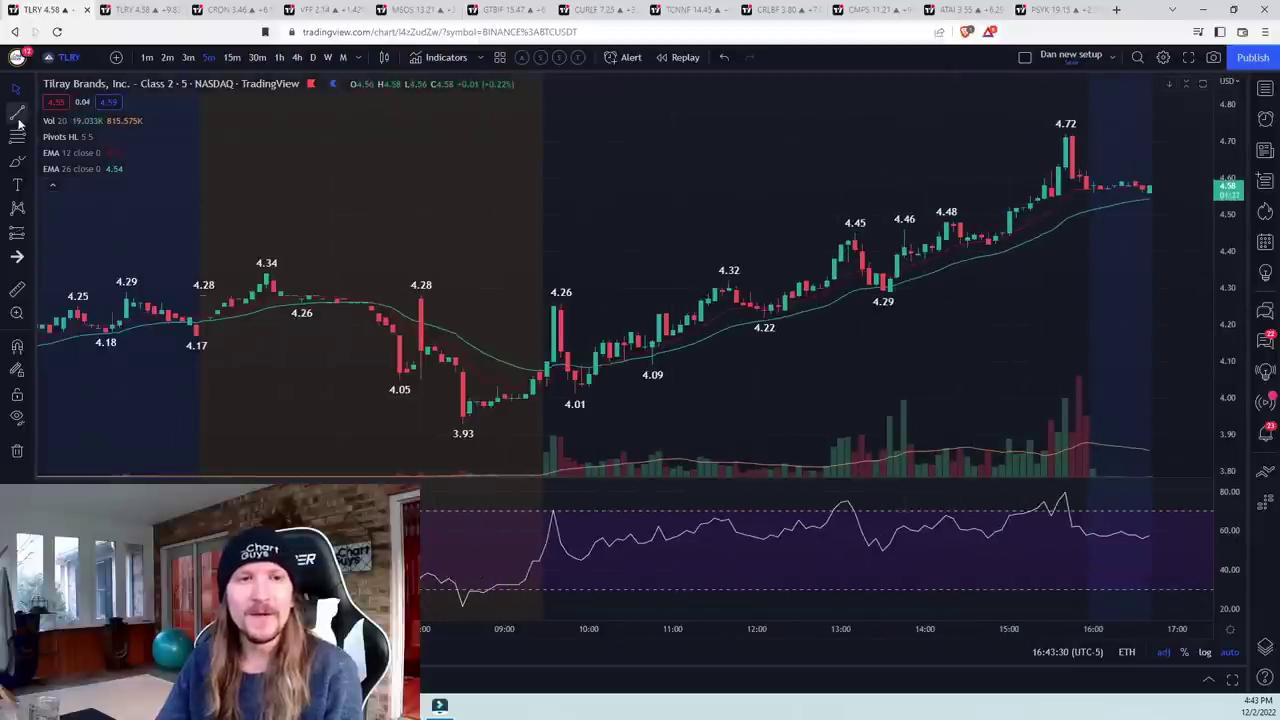
- Brush a short line along TLRY's 4.01 low after the open and examine the day's climb from it
drag(475, 372, 651, 271)
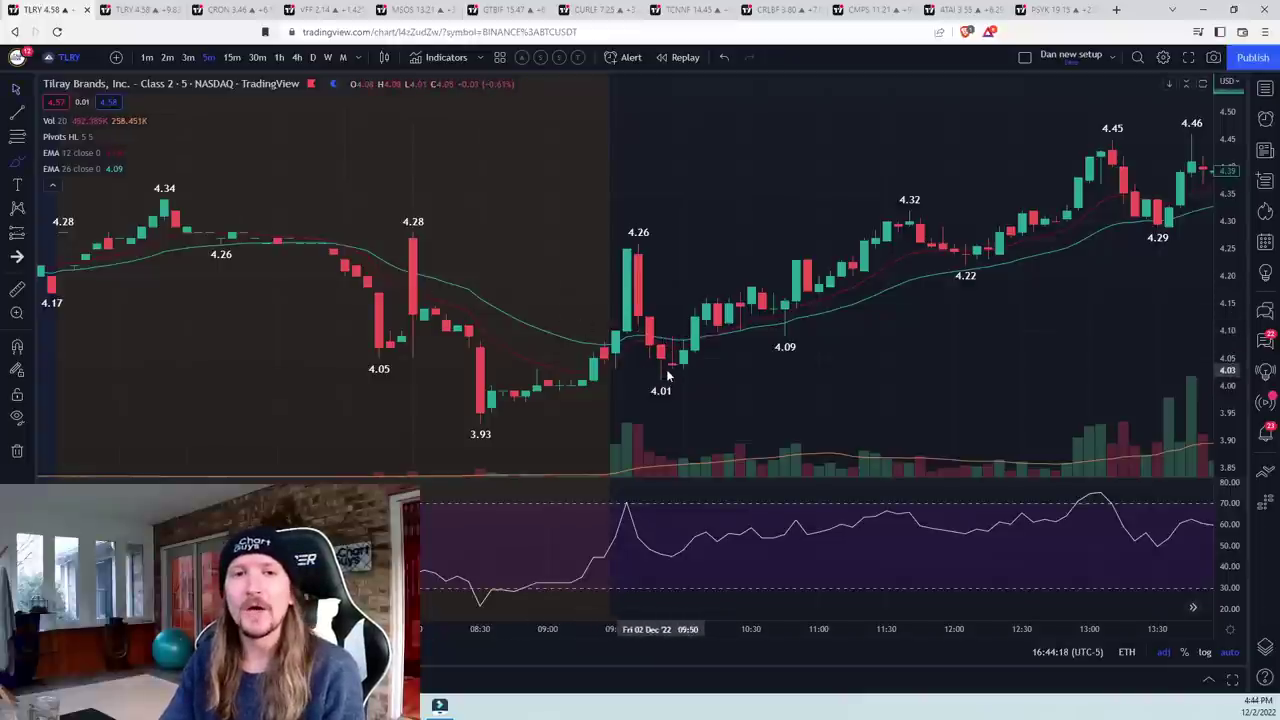
drag(645, 364, 686, 366)
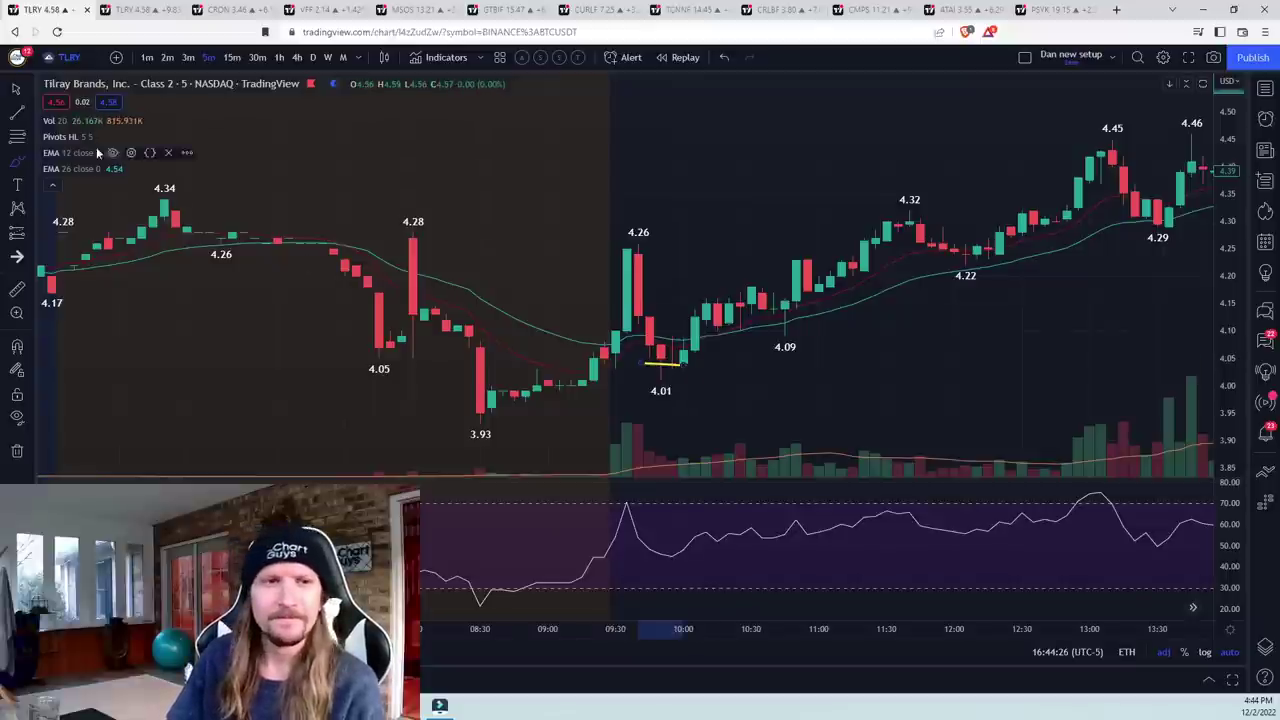
drag(522, 185, 391, 162)
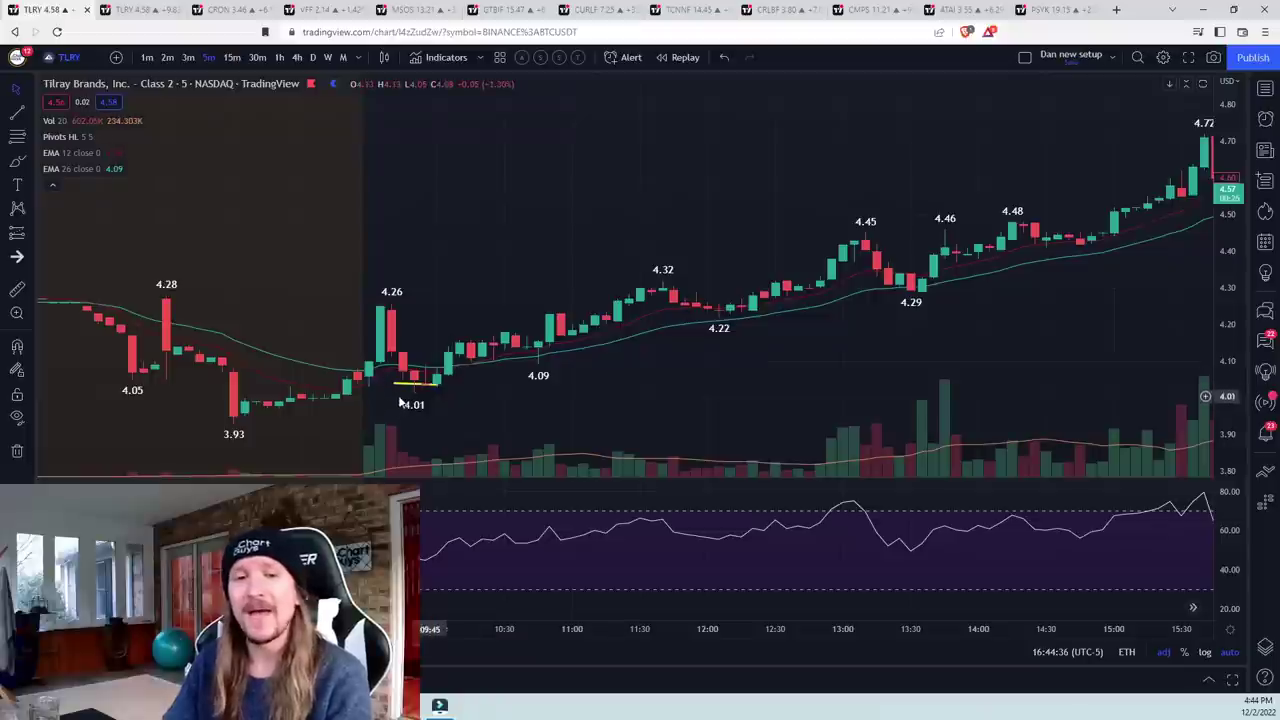
click(28, 89)
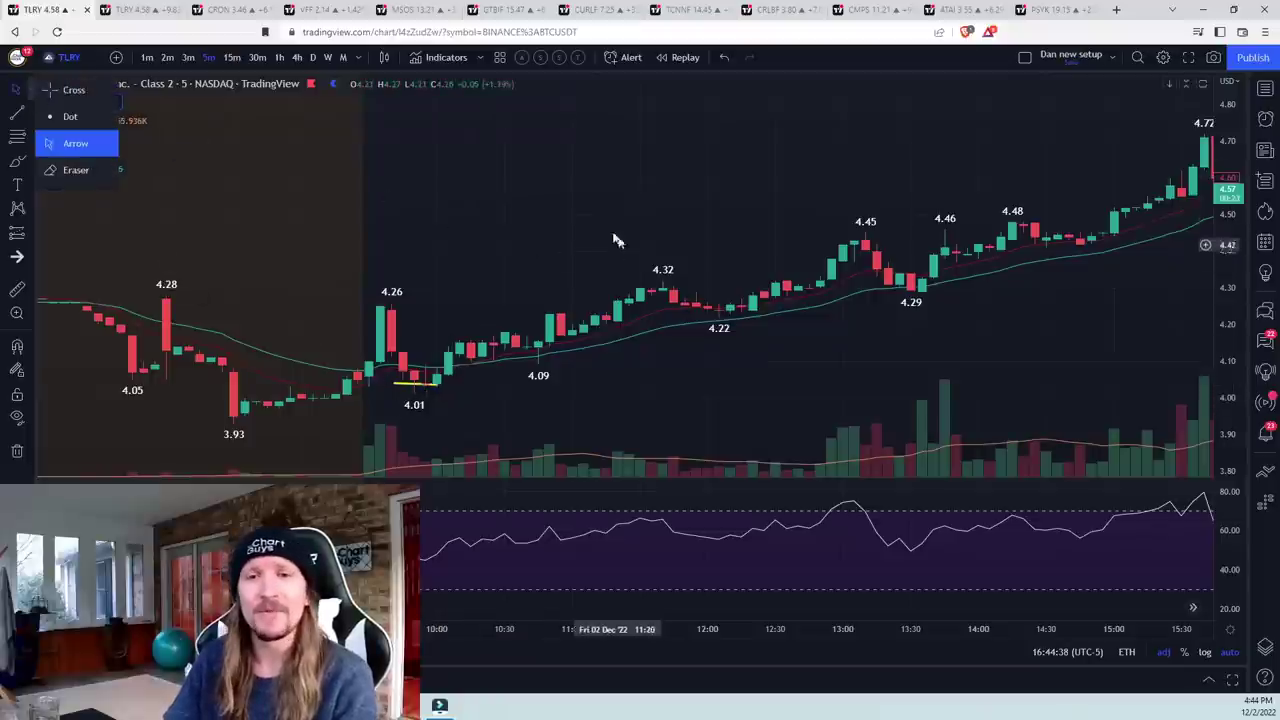
drag(605, 232, 562, 226)
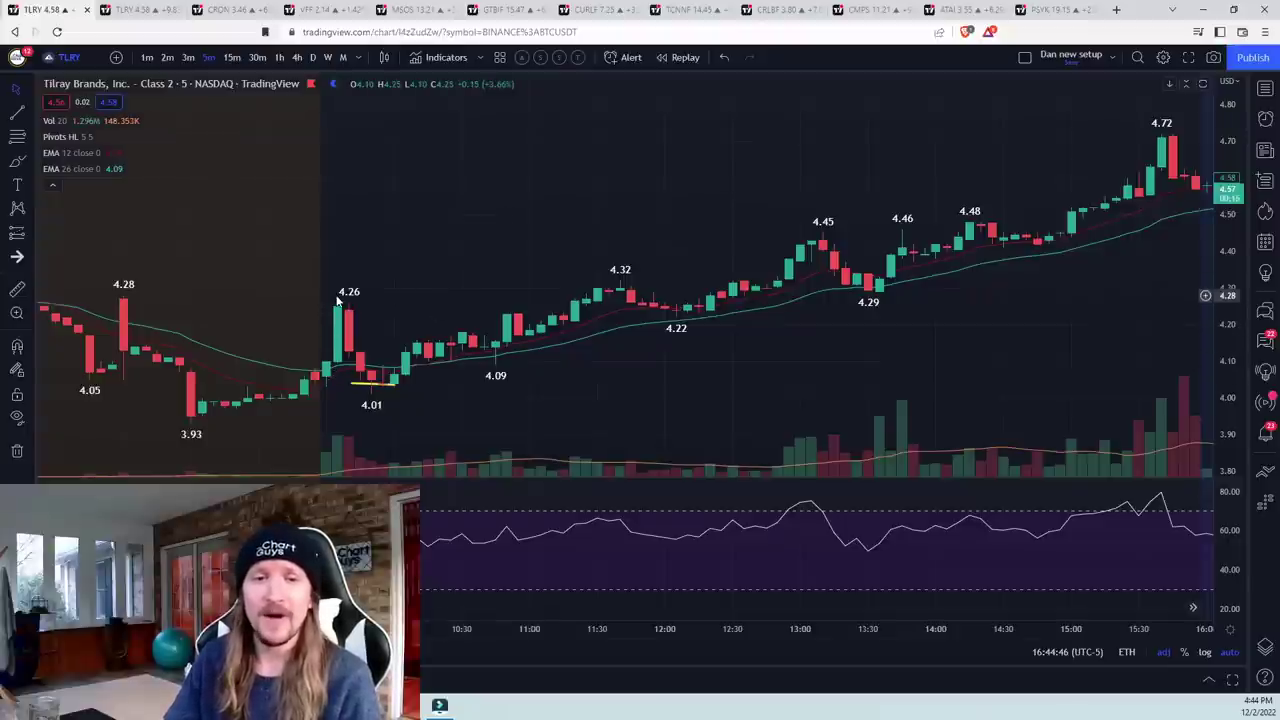
drag(412, 291, 318, 287)
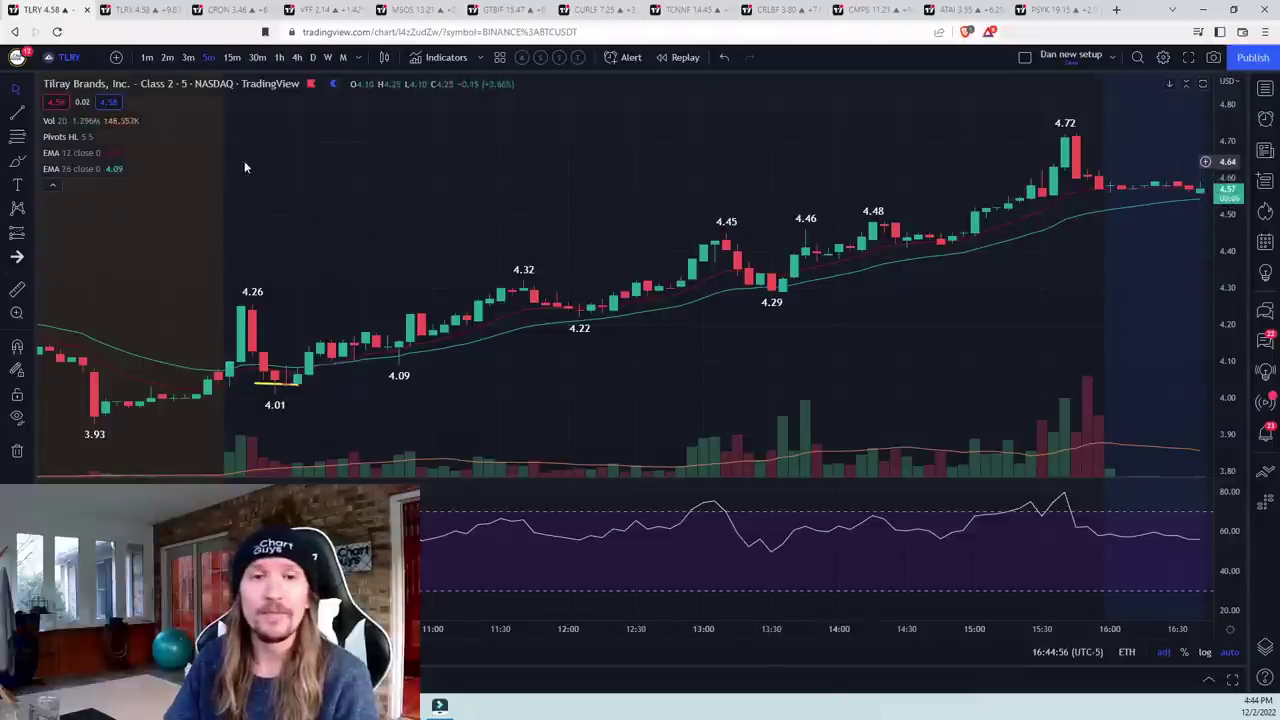
scroll(659, 274, up, 3)
scroll(238, 144, down, 5)
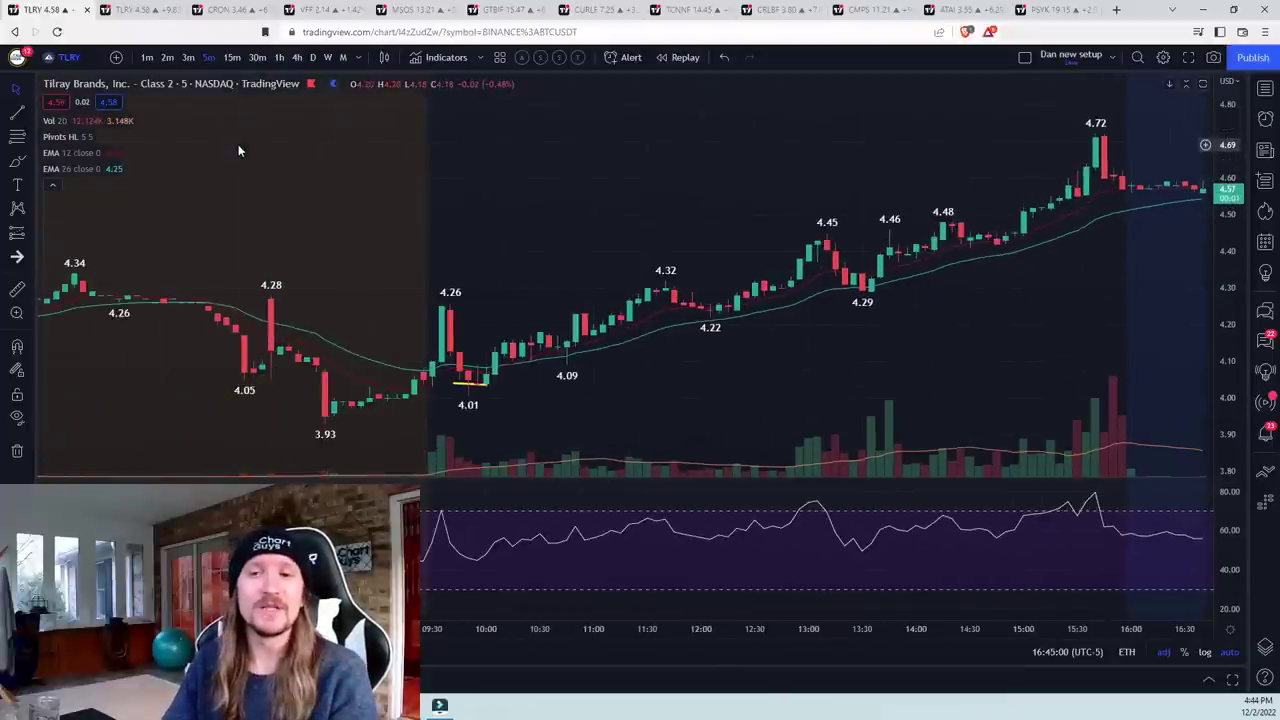
scroll(238, 144, up, 4)
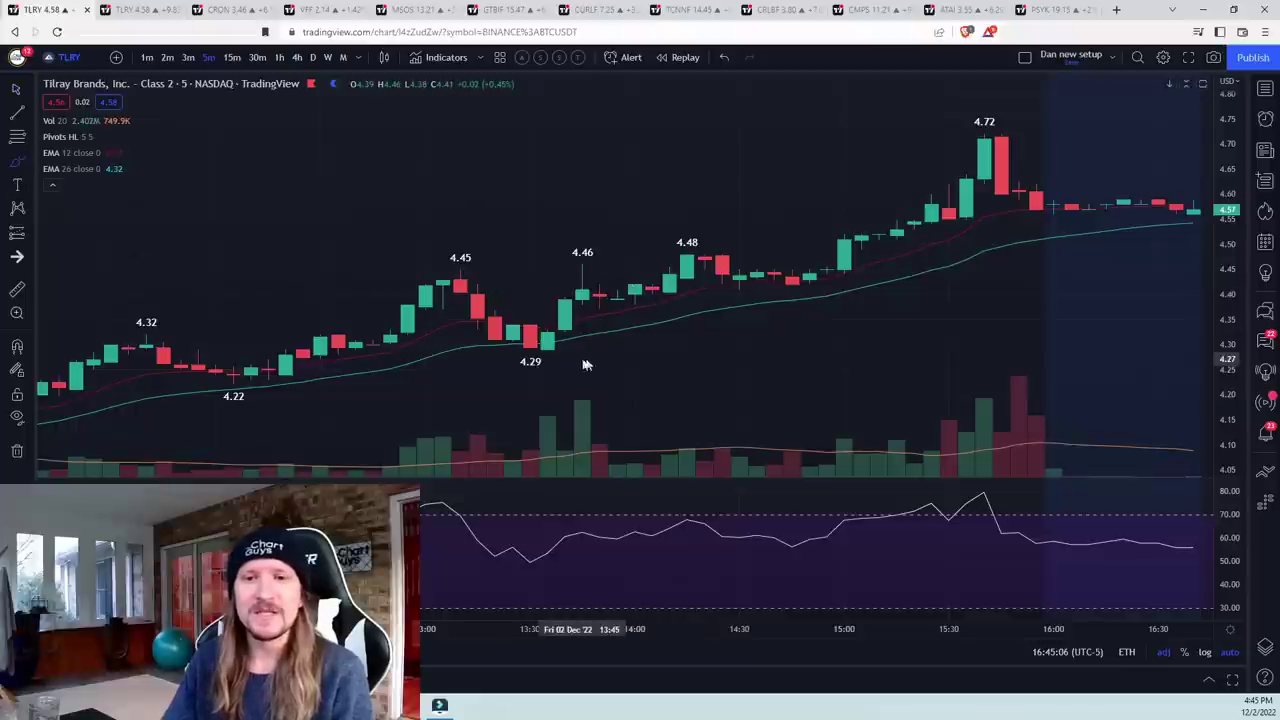
- Brush the swings from TLRY's 4.29 low and a line under the 4.48 pullback, and remove all drawings
mouse_move(548, 355)
mouse_down()
mouse_move(583, 268)
mouse_move(603, 311)
mouse_move(655, 296)
mouse_move(691, 244)
mouse_move(757, 272)
mouse_move(828, 238)
mouse_up()
drag(695, 289, 858, 297)
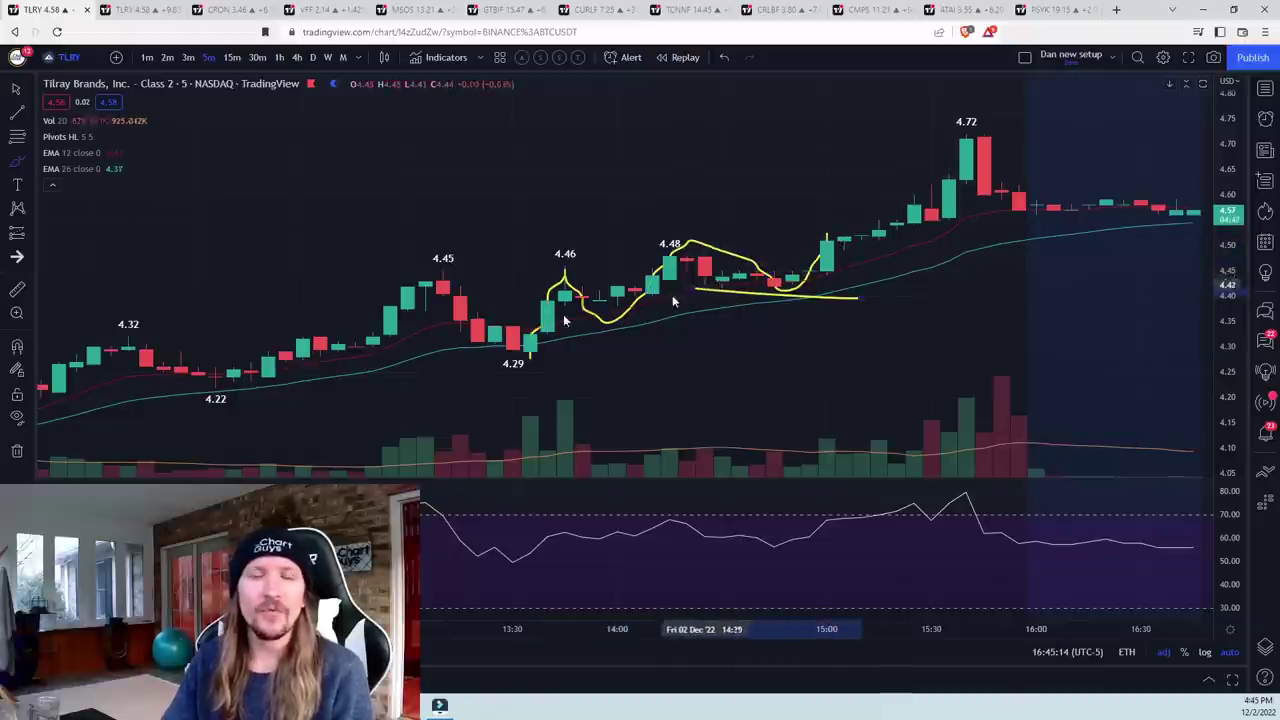
click(16, 450)
click(60, 447)
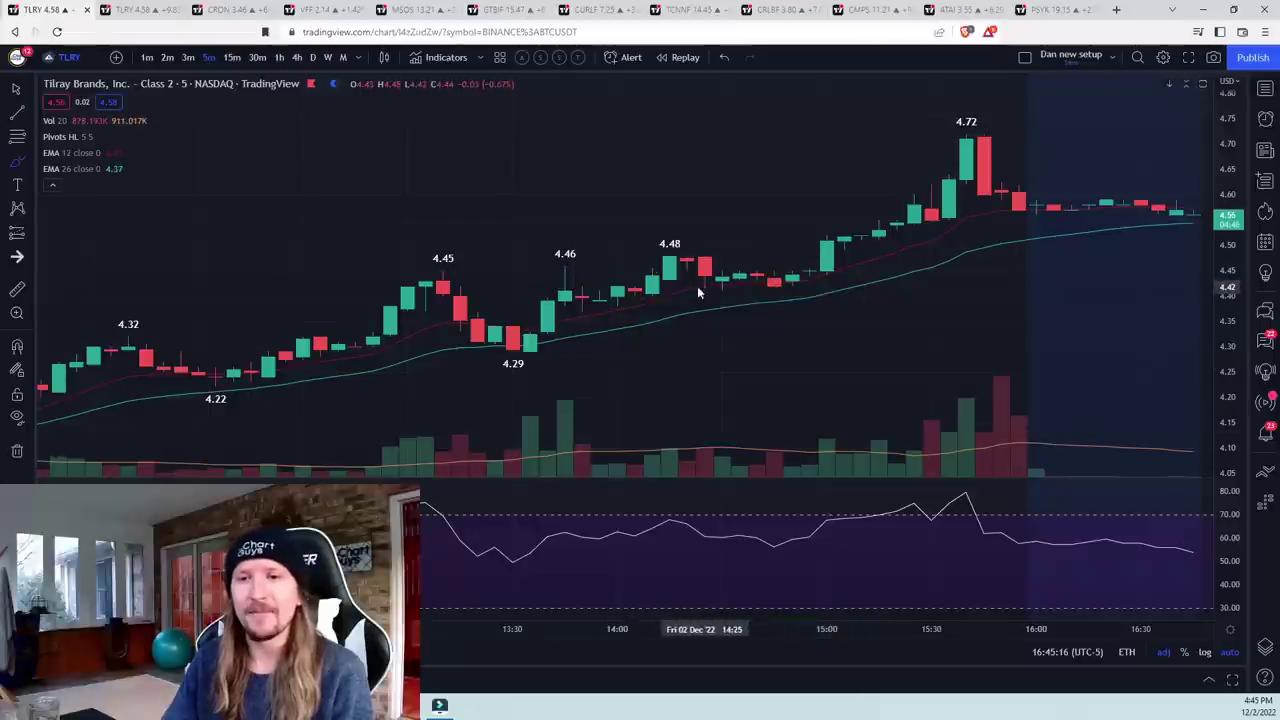
- Brush lines under TLRY's pullback base and over the 4.48 high, plus a rising stroke towards the 4.72 high
drag(710, 288, 806, 289)
drag(641, 246, 718, 247)
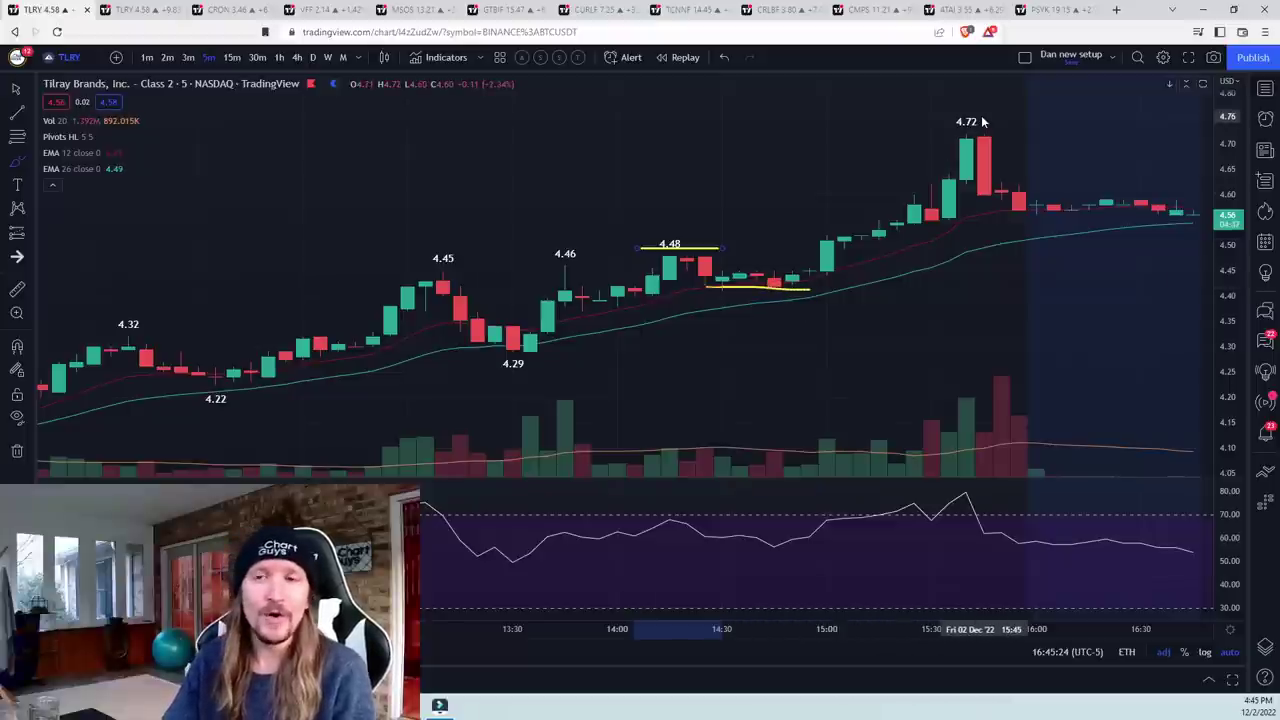
drag(814, 283, 995, 149)
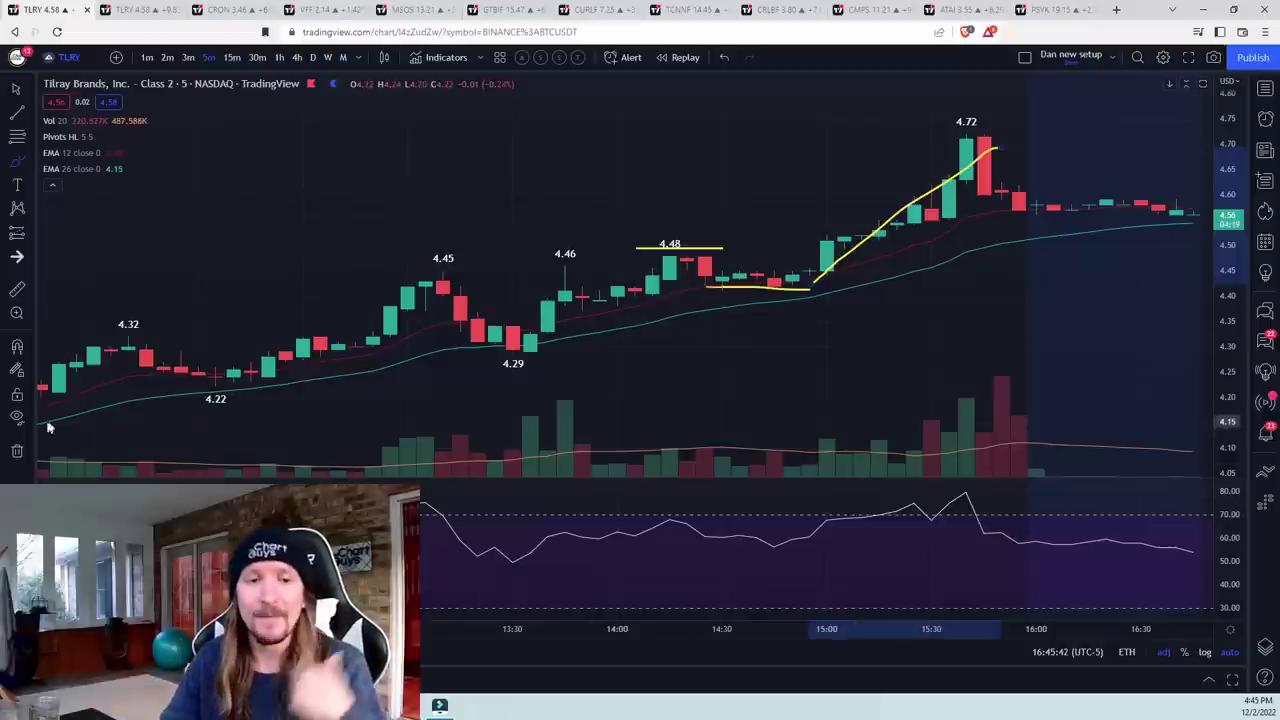
- Clear all brush drawings from the TLRY chart and review the day's highs and lows
click(17, 450)
click(55, 446)
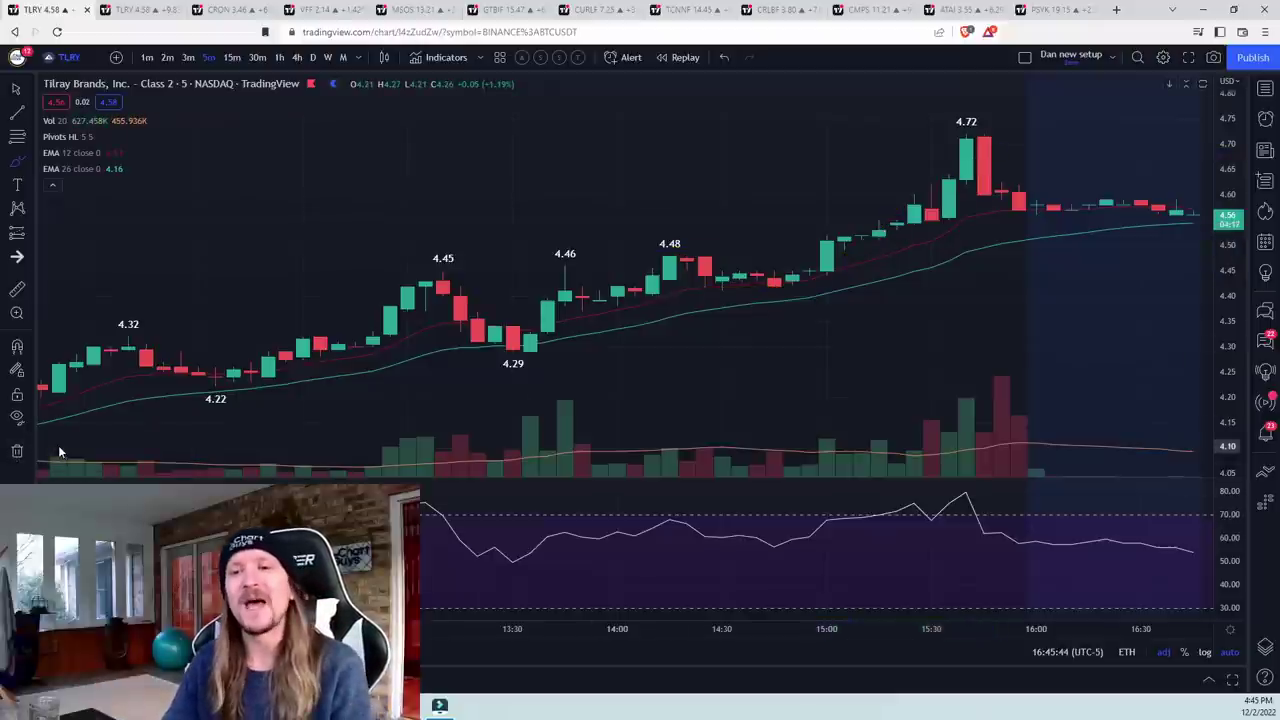
scroll(497, 415, down, 3)
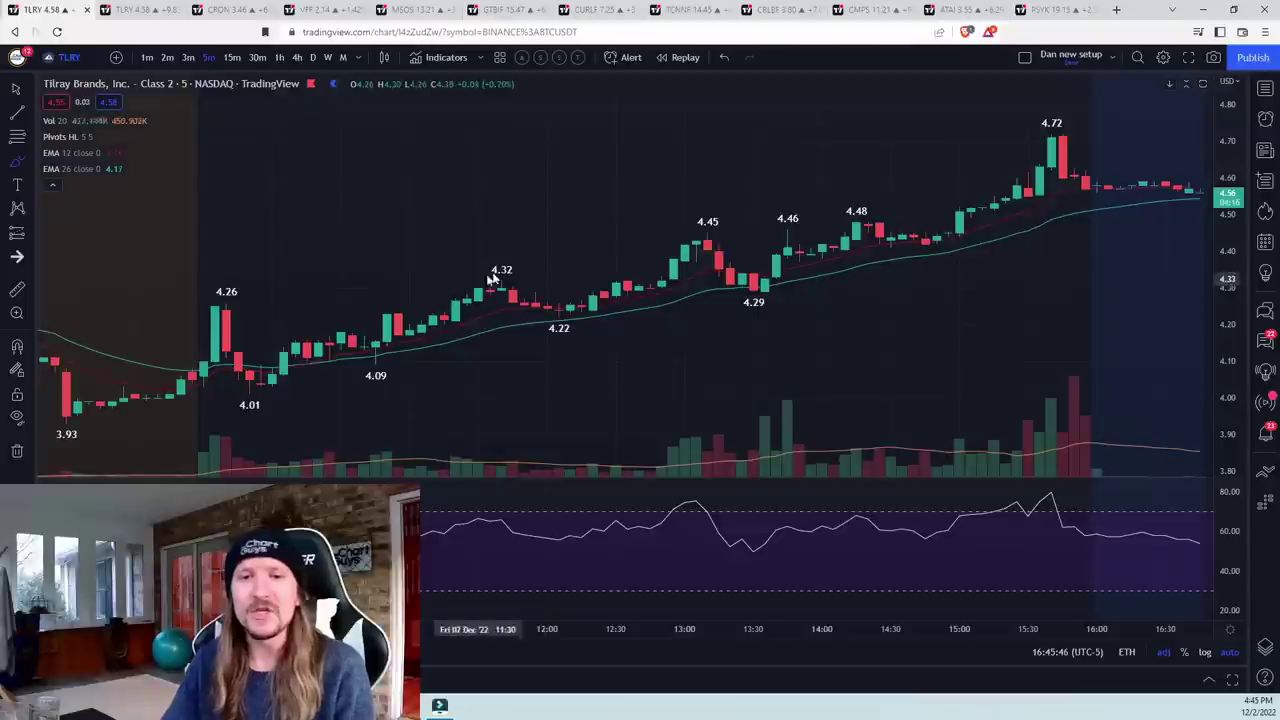
scroll(847, 355, up, 3)
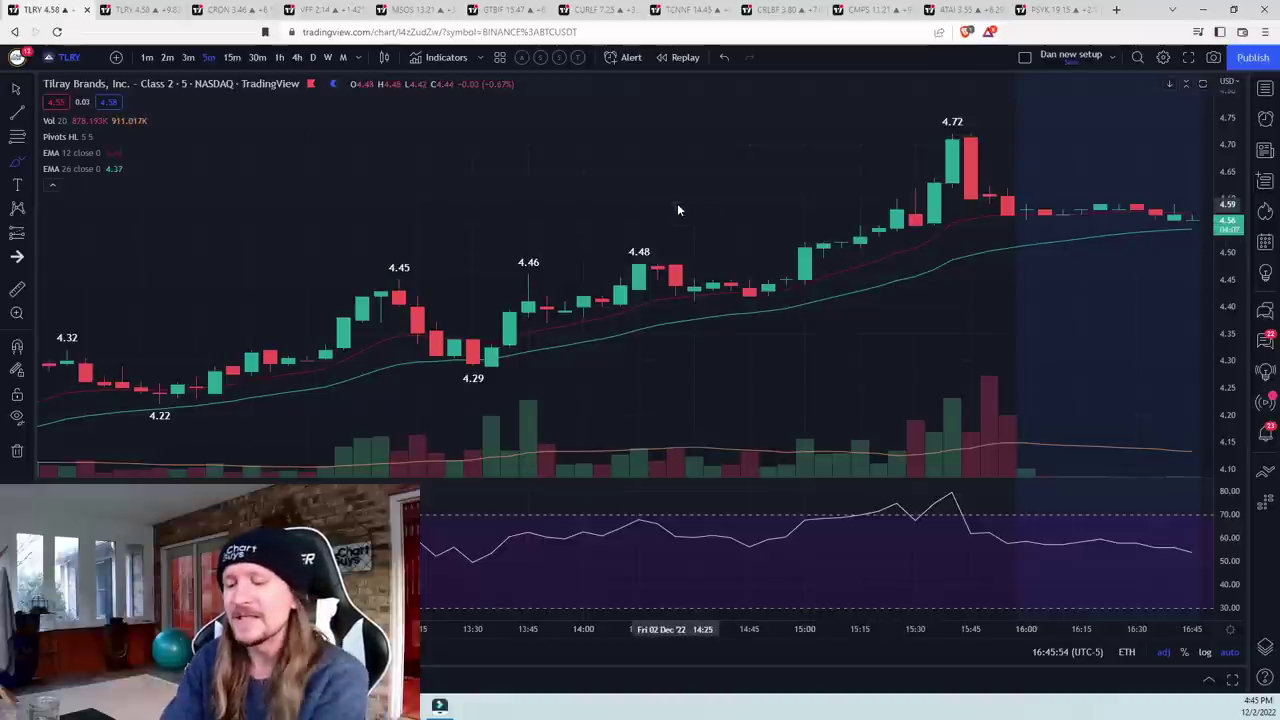
- Switch to the MSOS chart and show the whole day's 5-minute candles, including the premarket
text(MSOS)
key(Return)
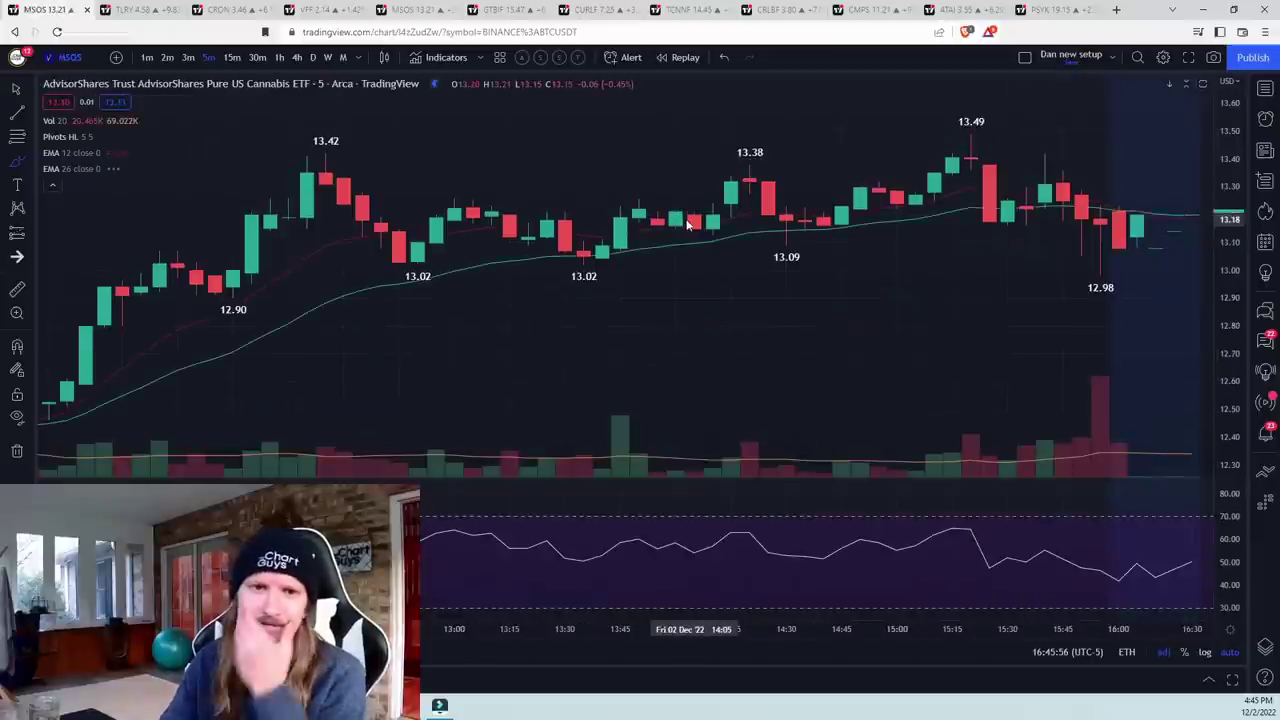
scroll(737, 280, down, 3)
scroll(783, 283, down, 2)
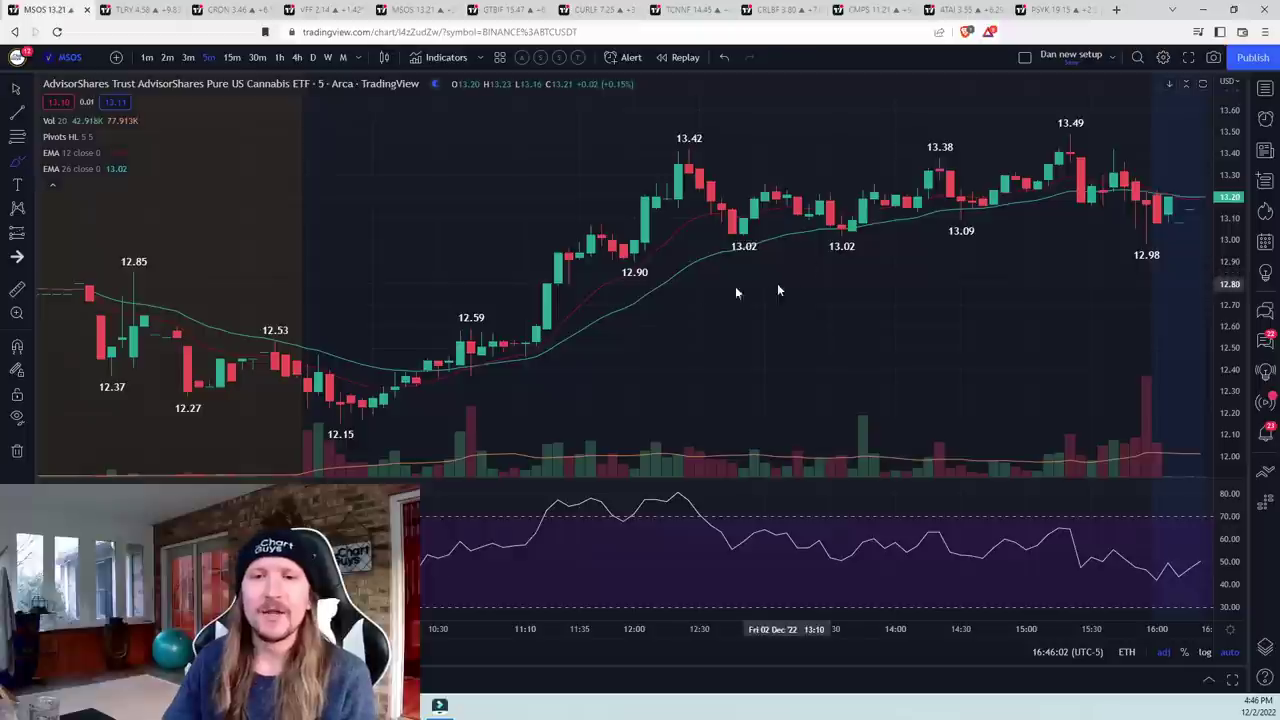
- Brush a line across the MSOS consolidation beside the 12.59 high and remove the drawing
click(26, 167)
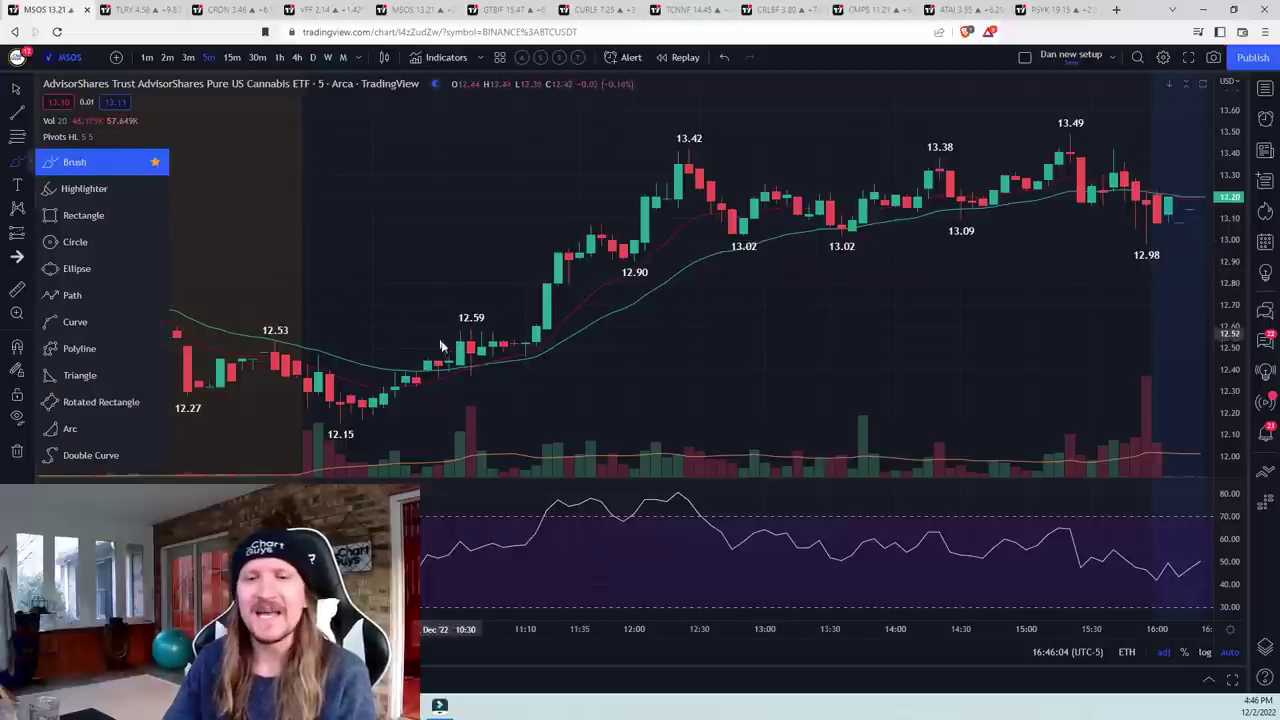
click(70, 186)
drag(457, 348, 528, 345)
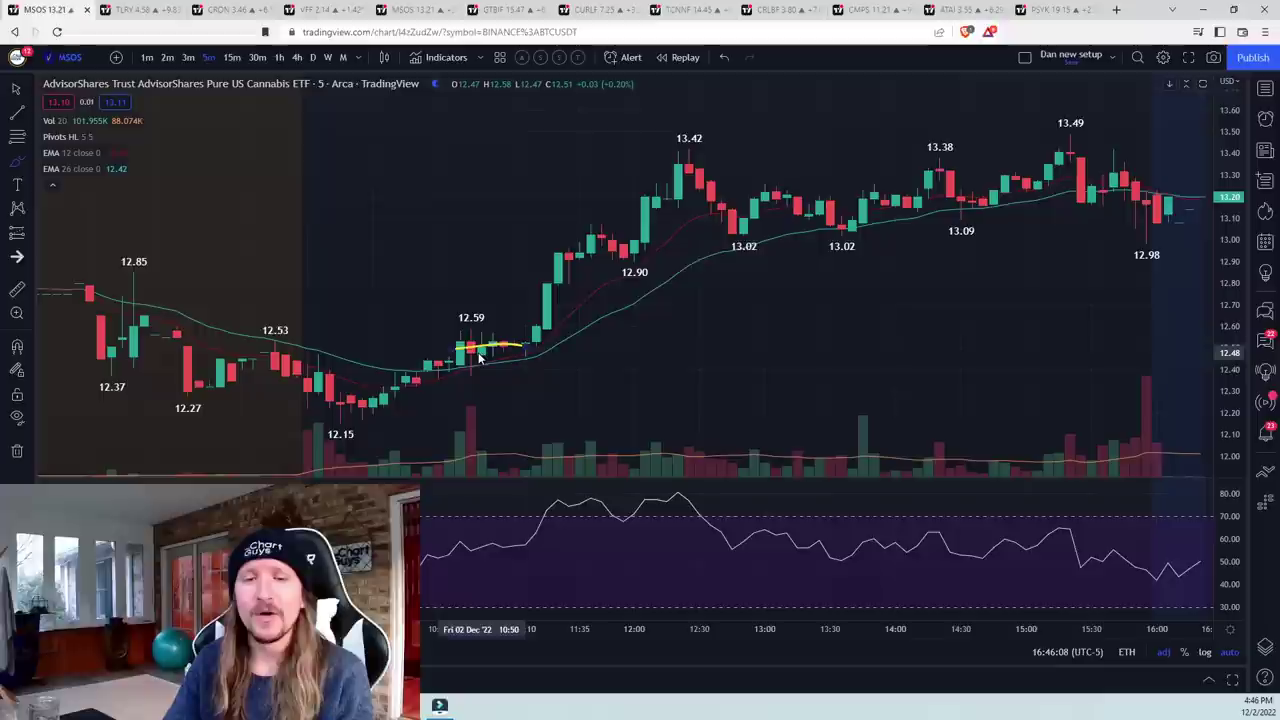
click(17, 450)
click(60, 445)
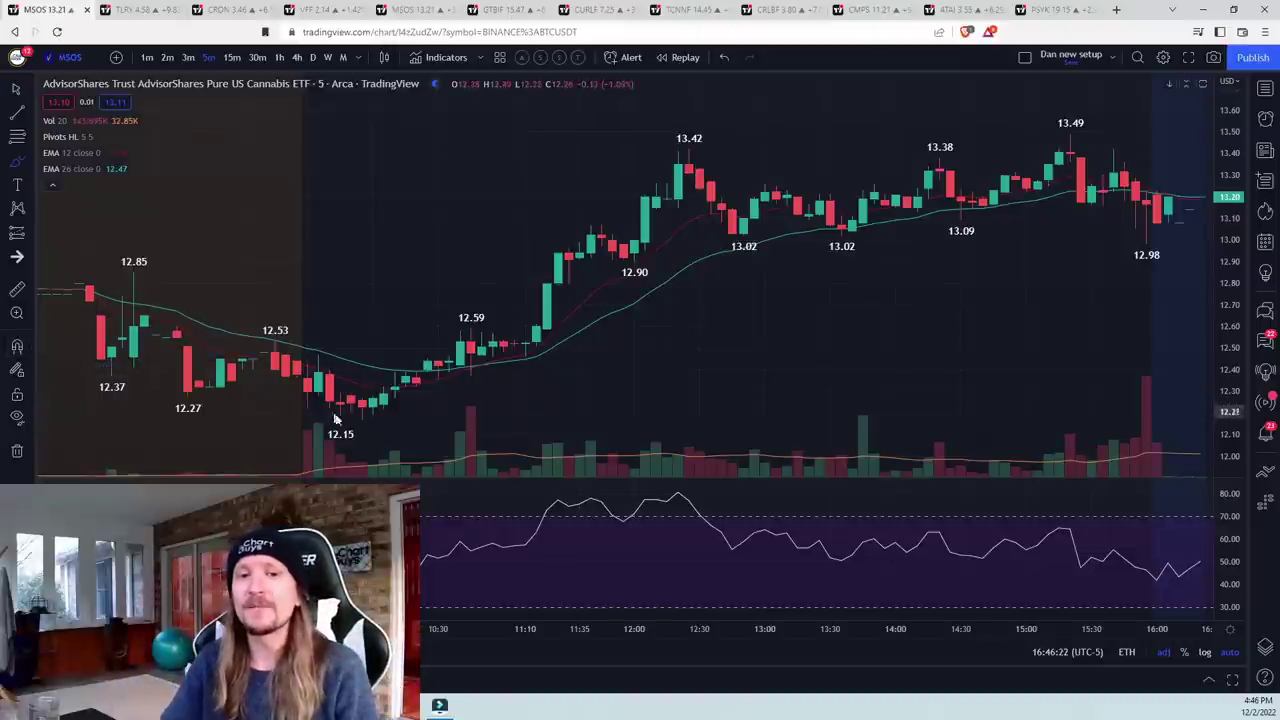
- Brush lines along the MSOS 12.15 low, across the breakout's volume bars and up the breakout candles
drag(336, 411, 392, 410)
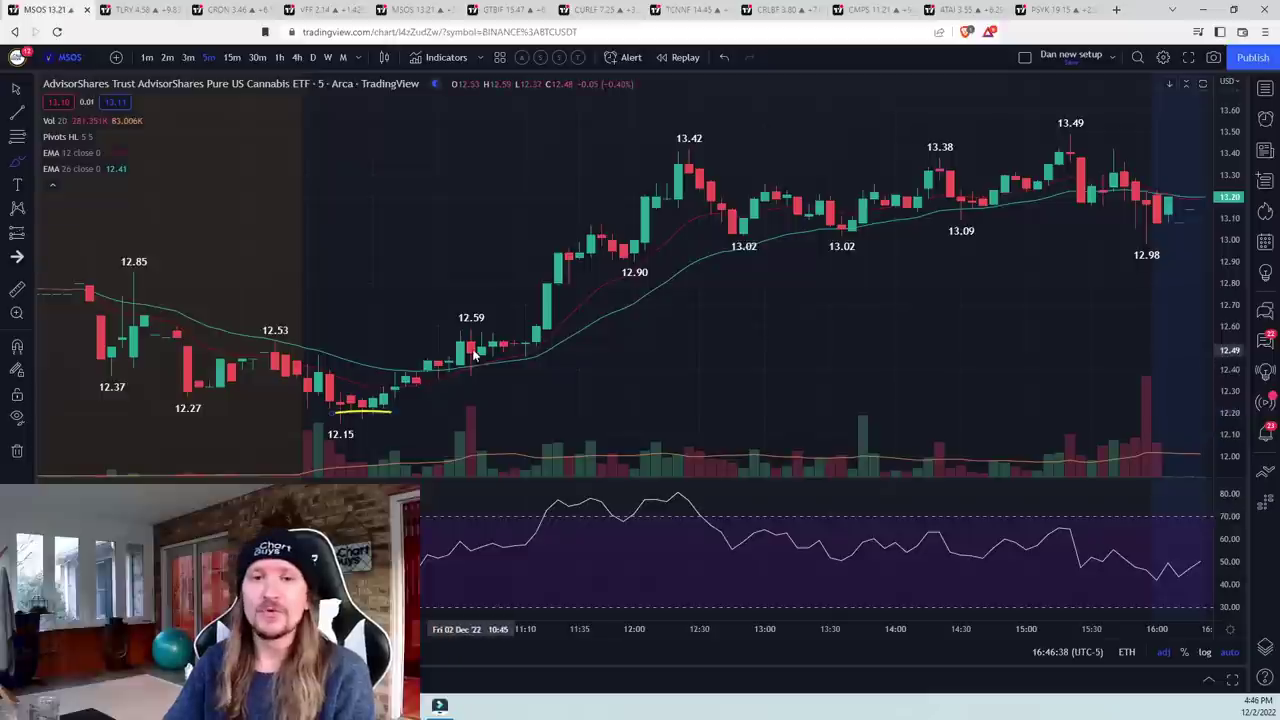
drag(527, 456, 584, 458)
drag(528, 330, 565, 250)
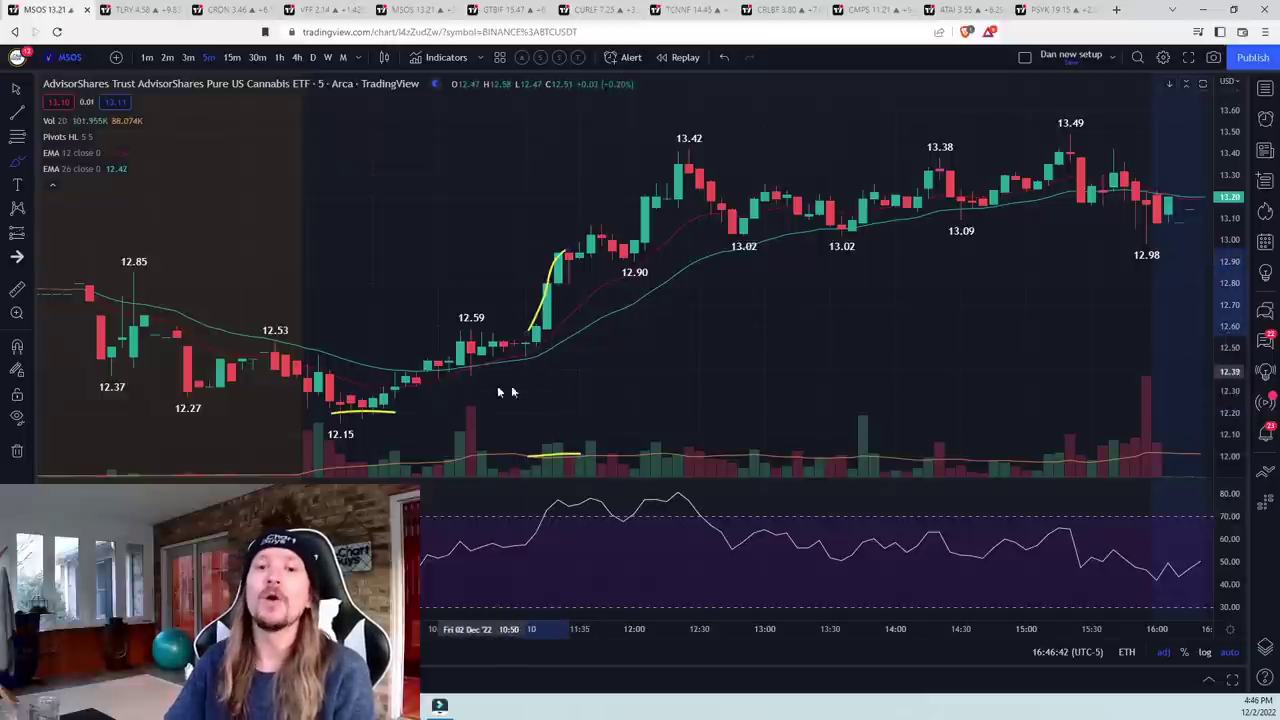
- Brush strokes along the MSOS rise between the 12.15 low and the 12.59 high, and remove all drawings
drag(500, 347, 333, 421)
drag(490, 338, 257, 403)
click(16, 451)
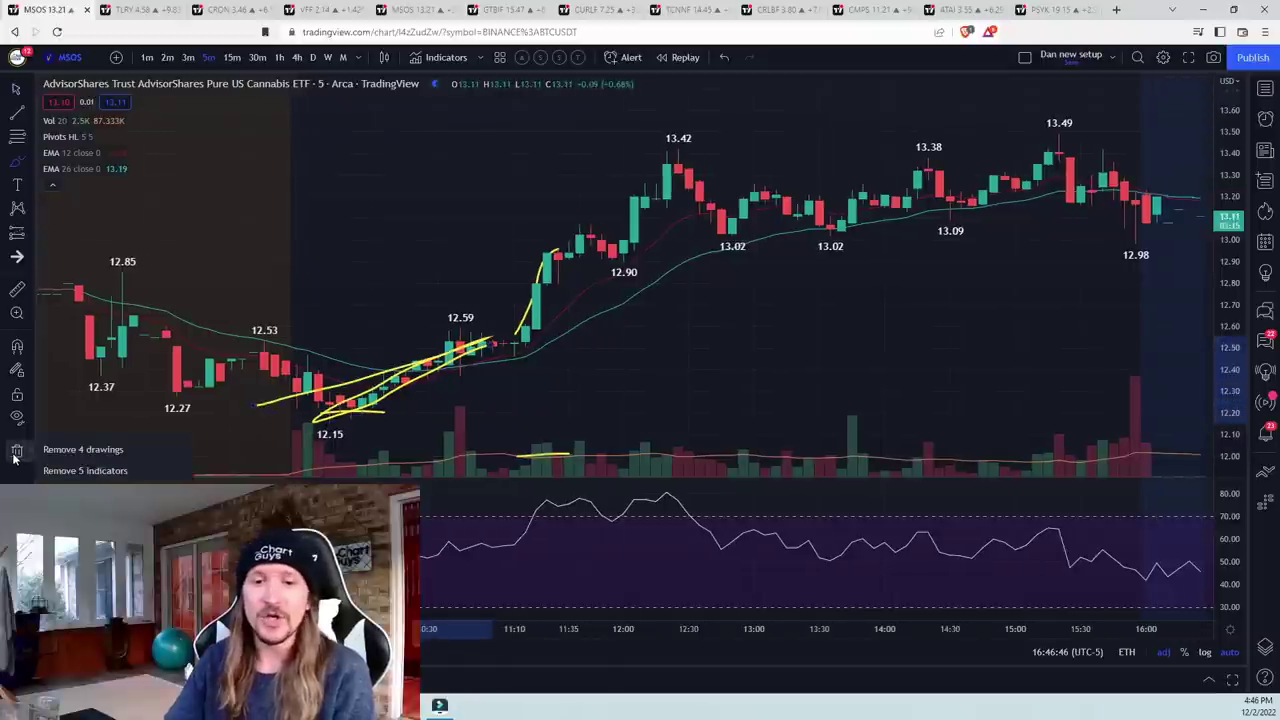
click(80, 449)
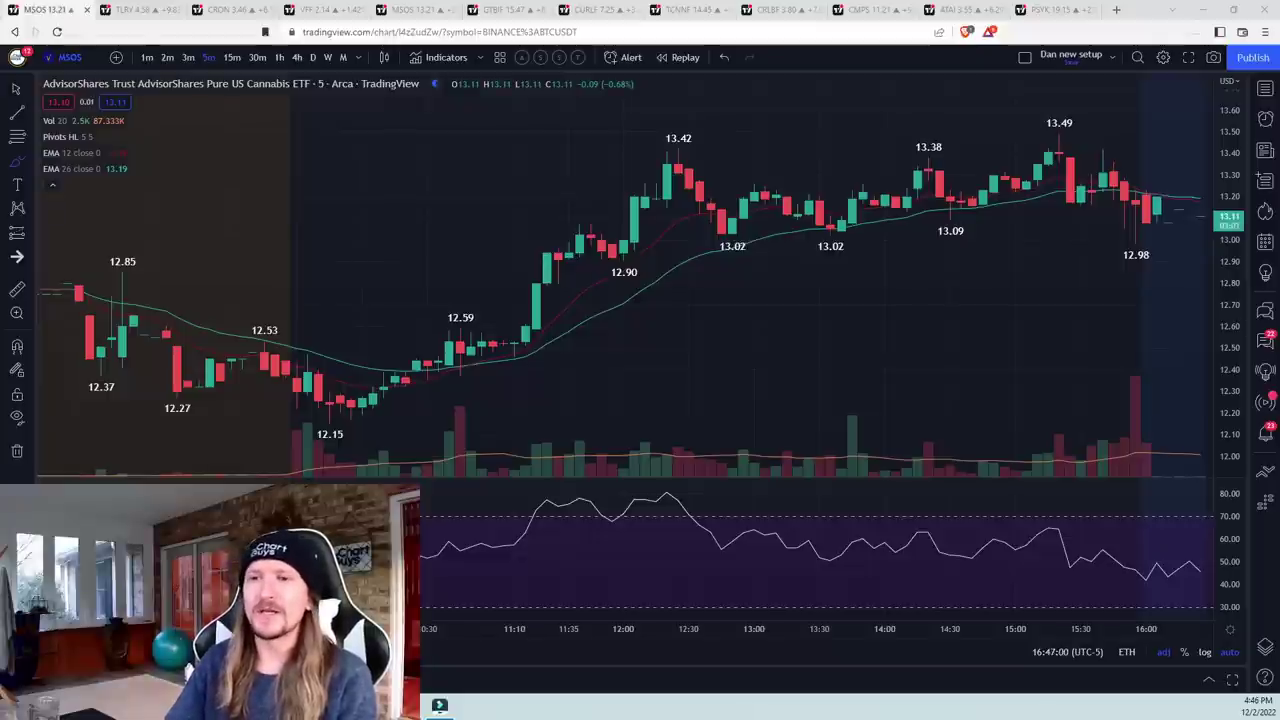
right_click(340, 146)
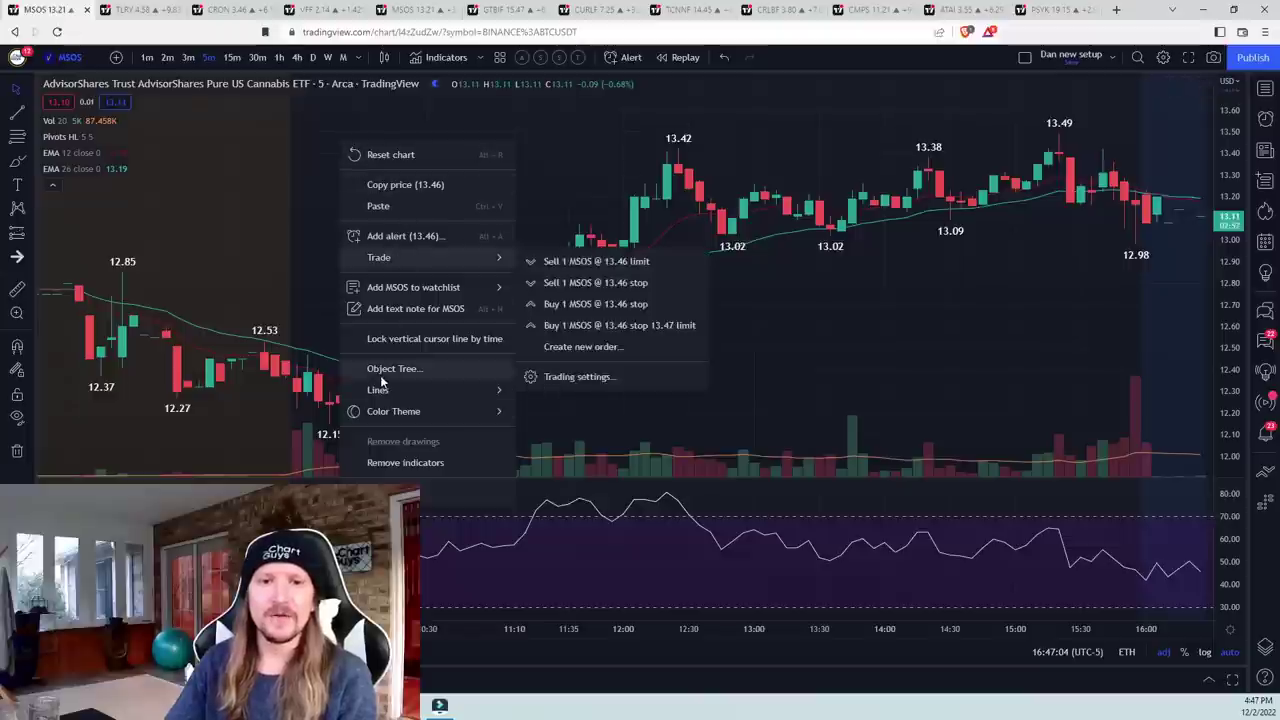
click(326, 228)
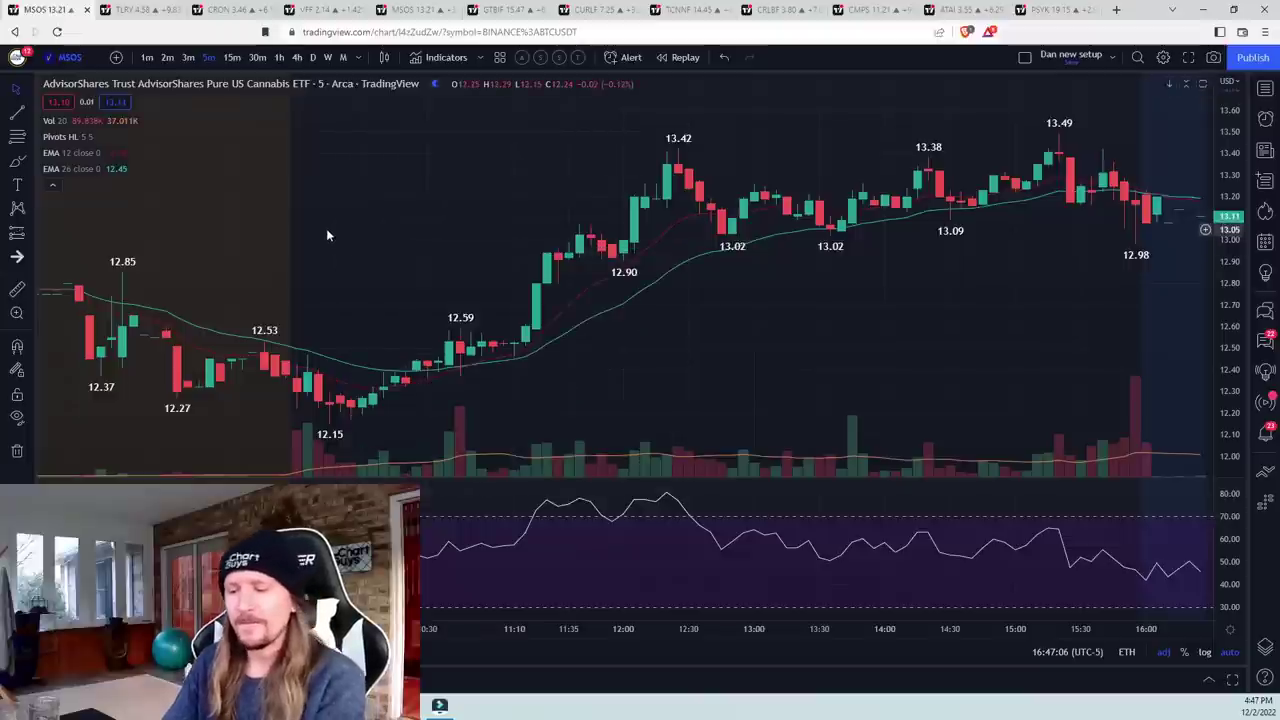
key(ctrl+v)
drag(514, 234, 224, 145)
drag(477, 134, 627, 103)
drag(457, 124, 384, 147)
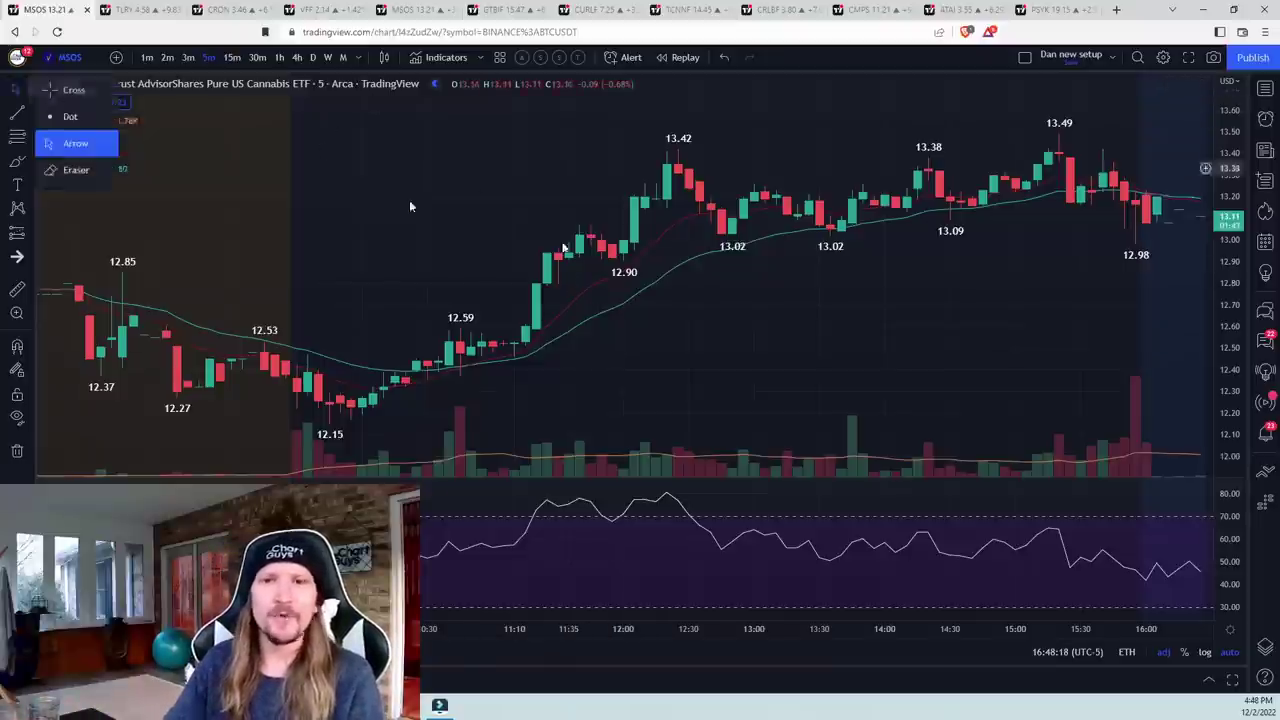
- Review the latest MSOS 5-minute candles and switch the chart to the 1-hour interval
scroll(497, 288, right, 3)
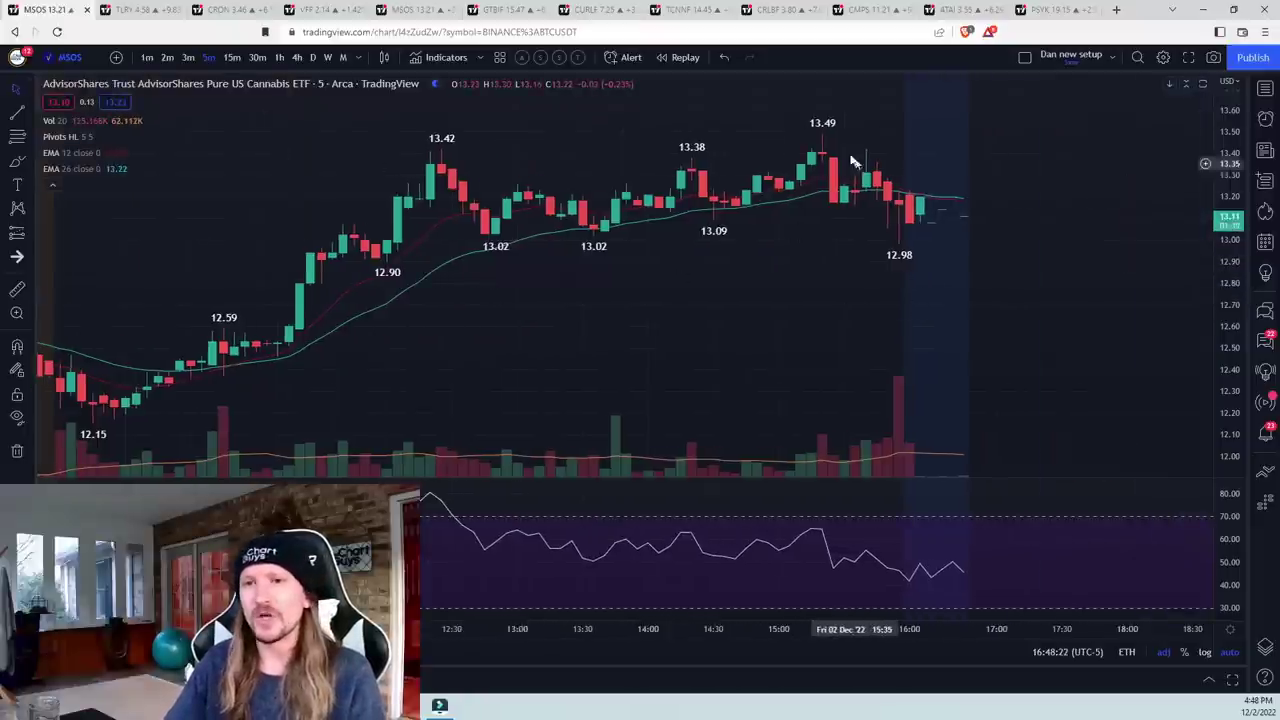
click(283, 58)
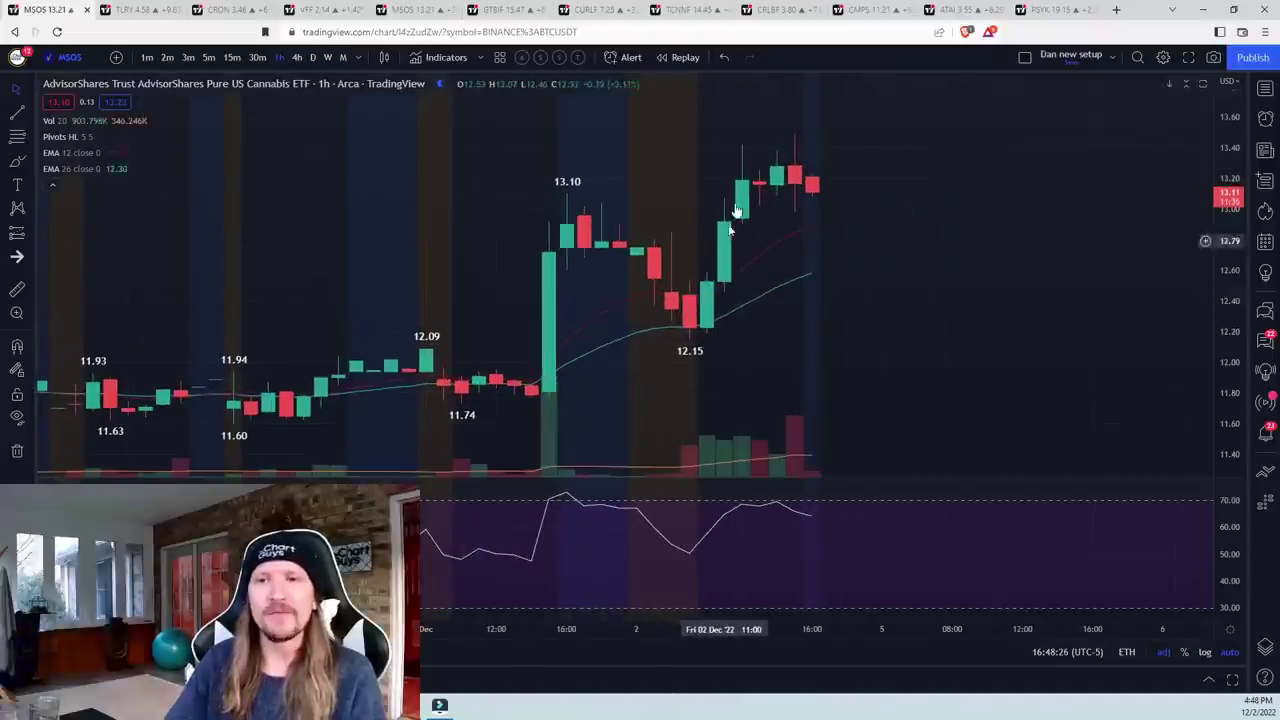